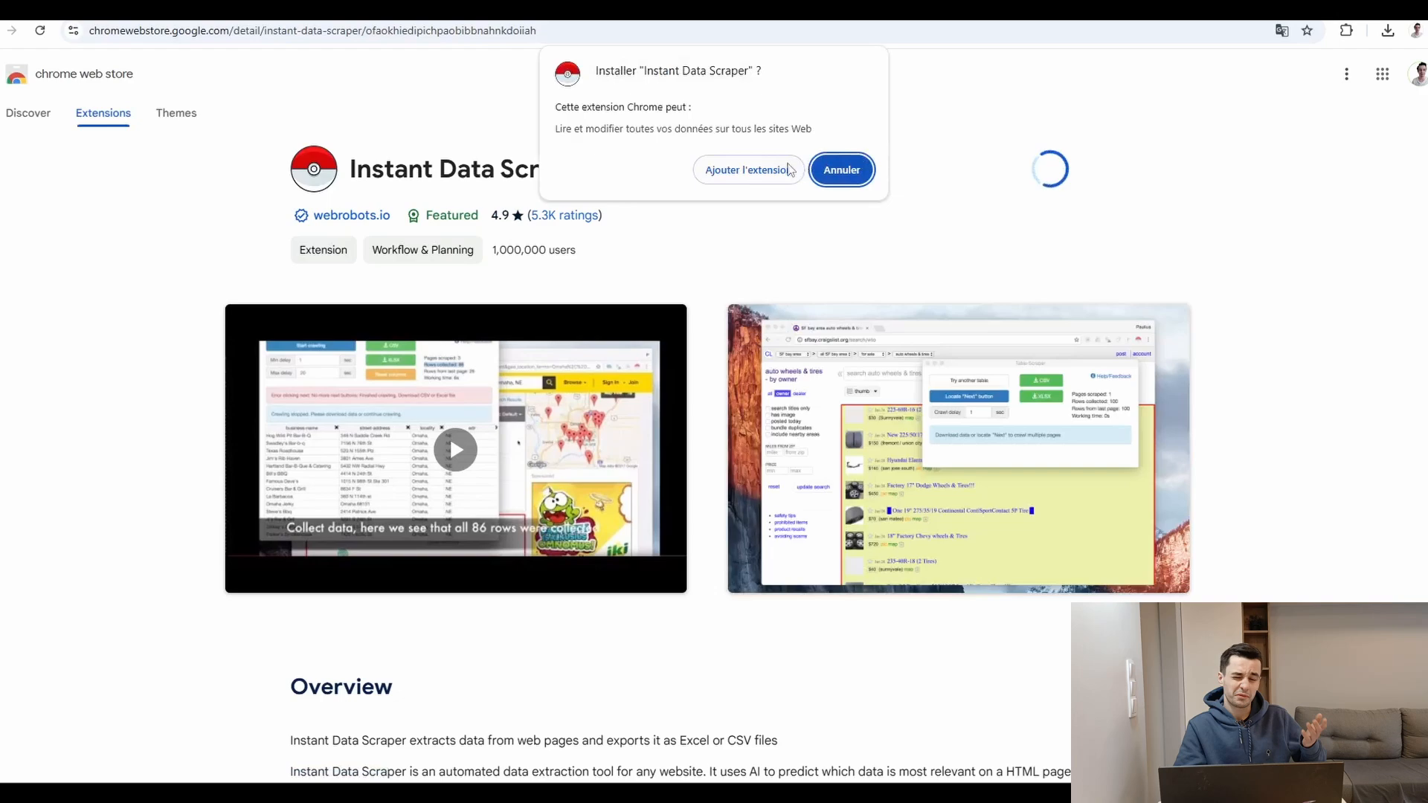
# Step: Add the Instant Data Scraper extension to Chrome
pyautogui.click(789, 170)
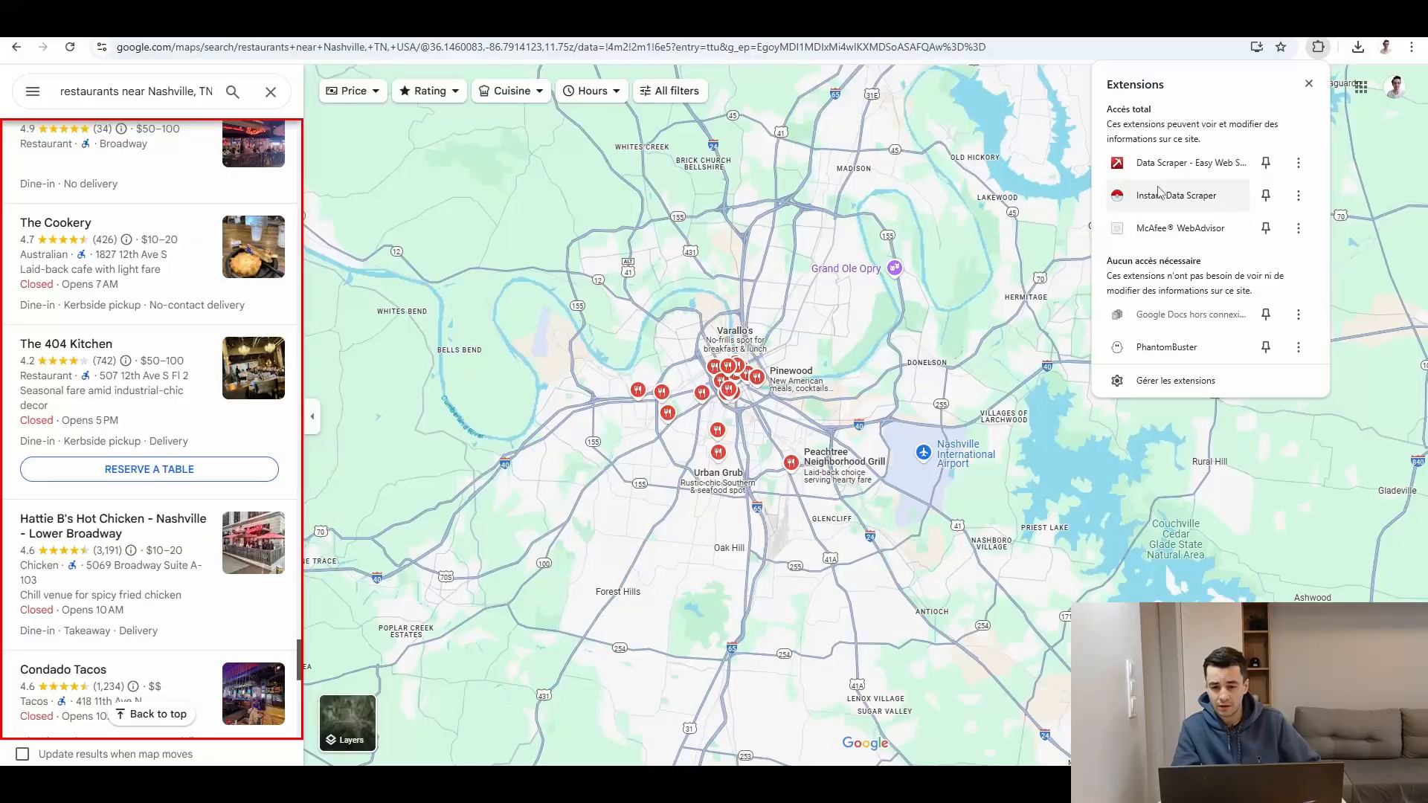
pyautogui.click(1219, 195)
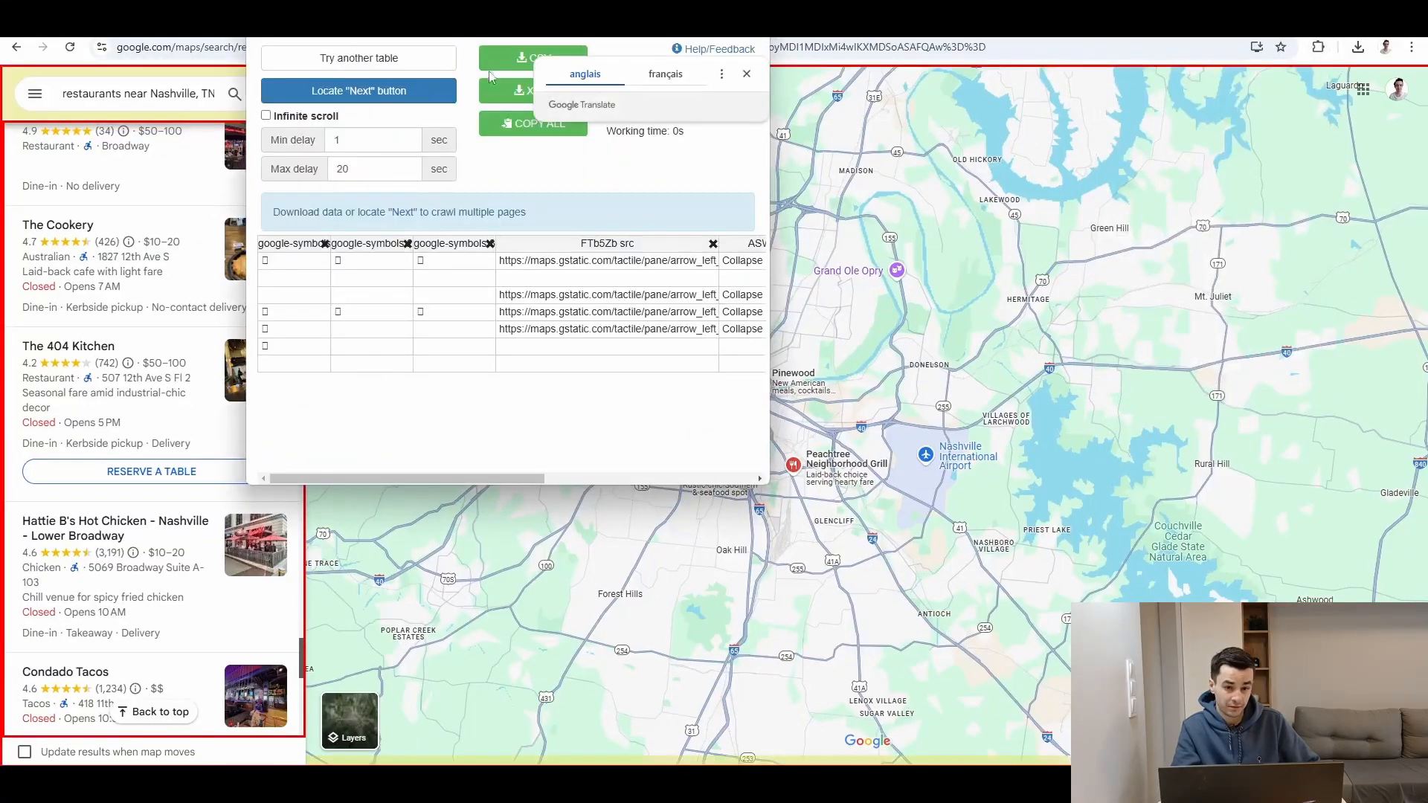
# Step: Switch the scraper to the restaurant results table and download the scraped rows as an XLSX file
pyautogui.click(538, 106)
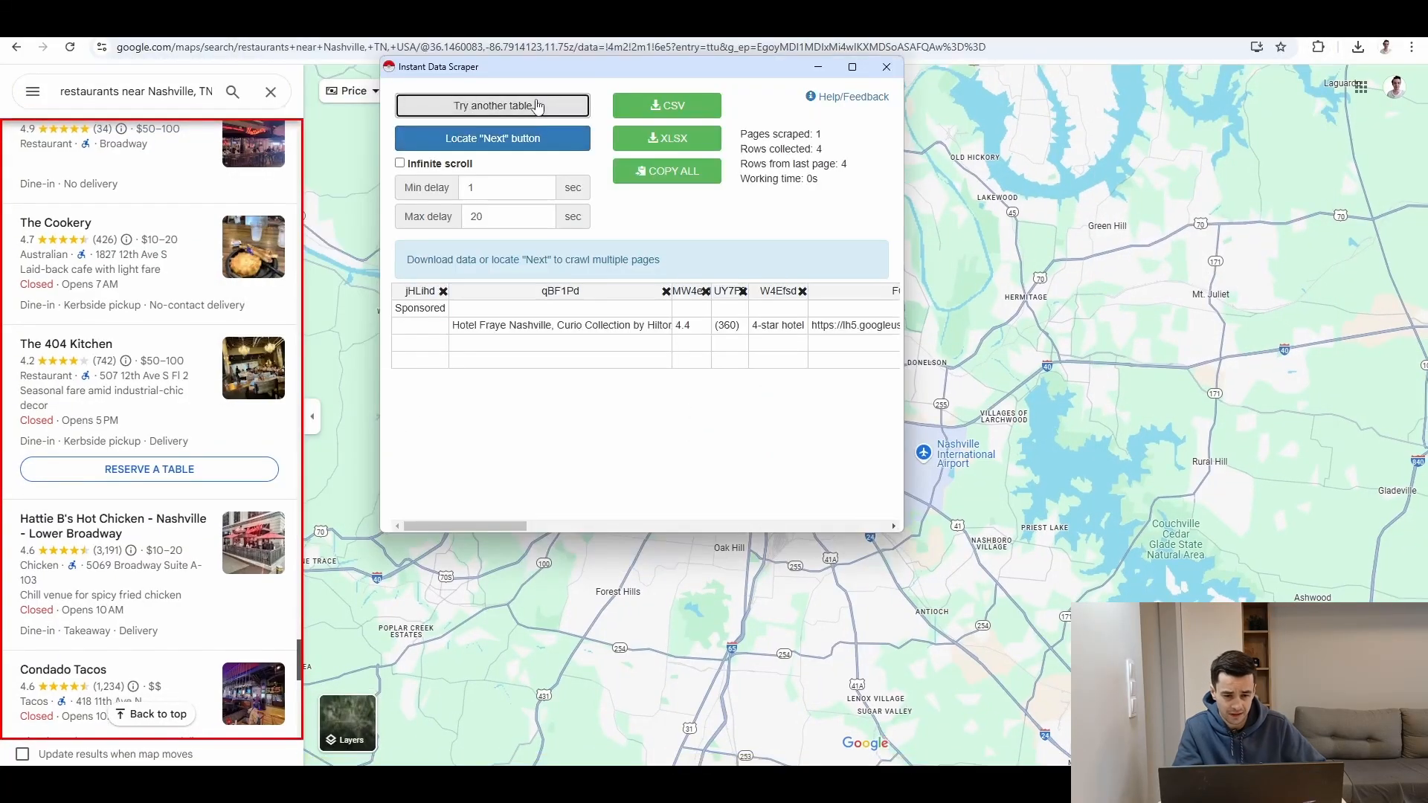
pyautogui.click(539, 107)
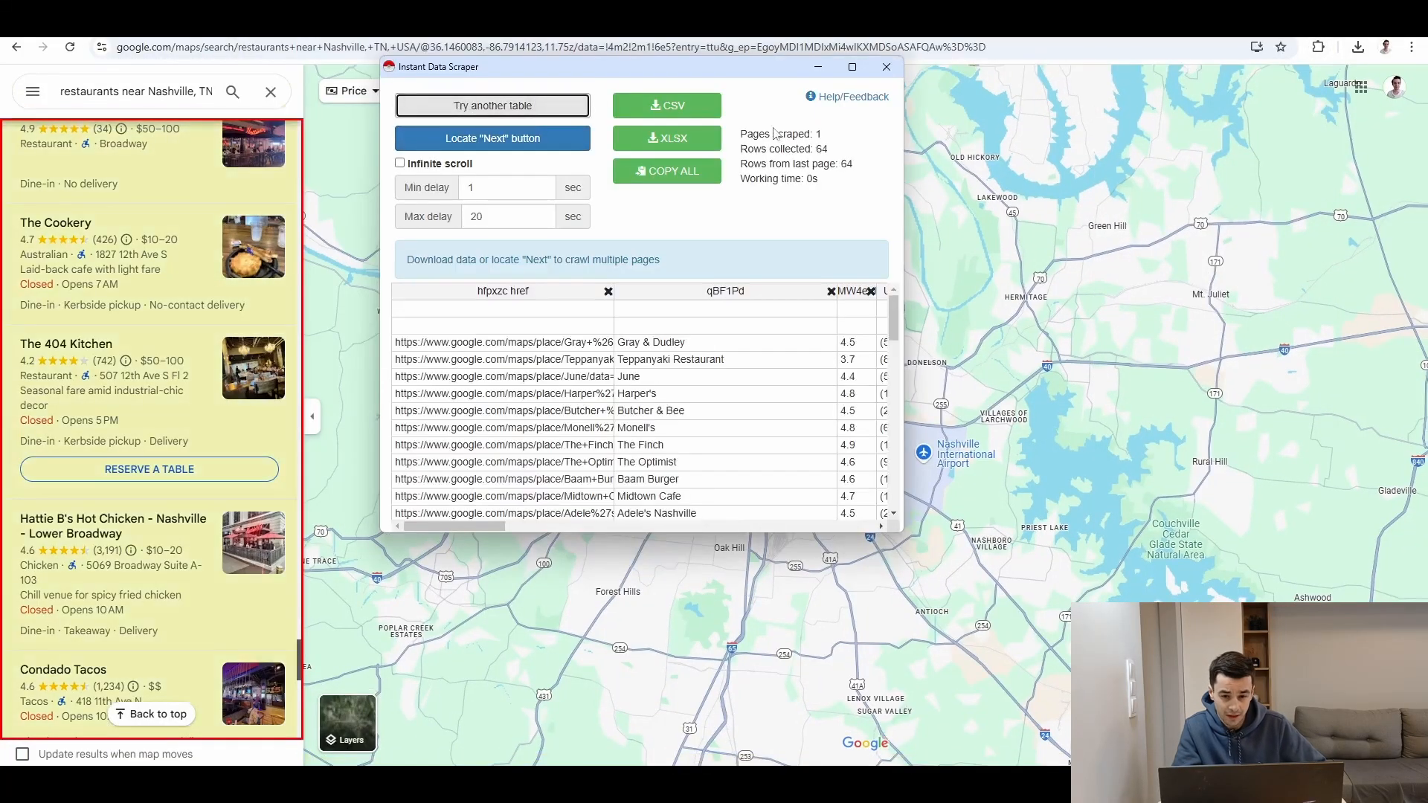
pyautogui.doubleClick(845, 163)
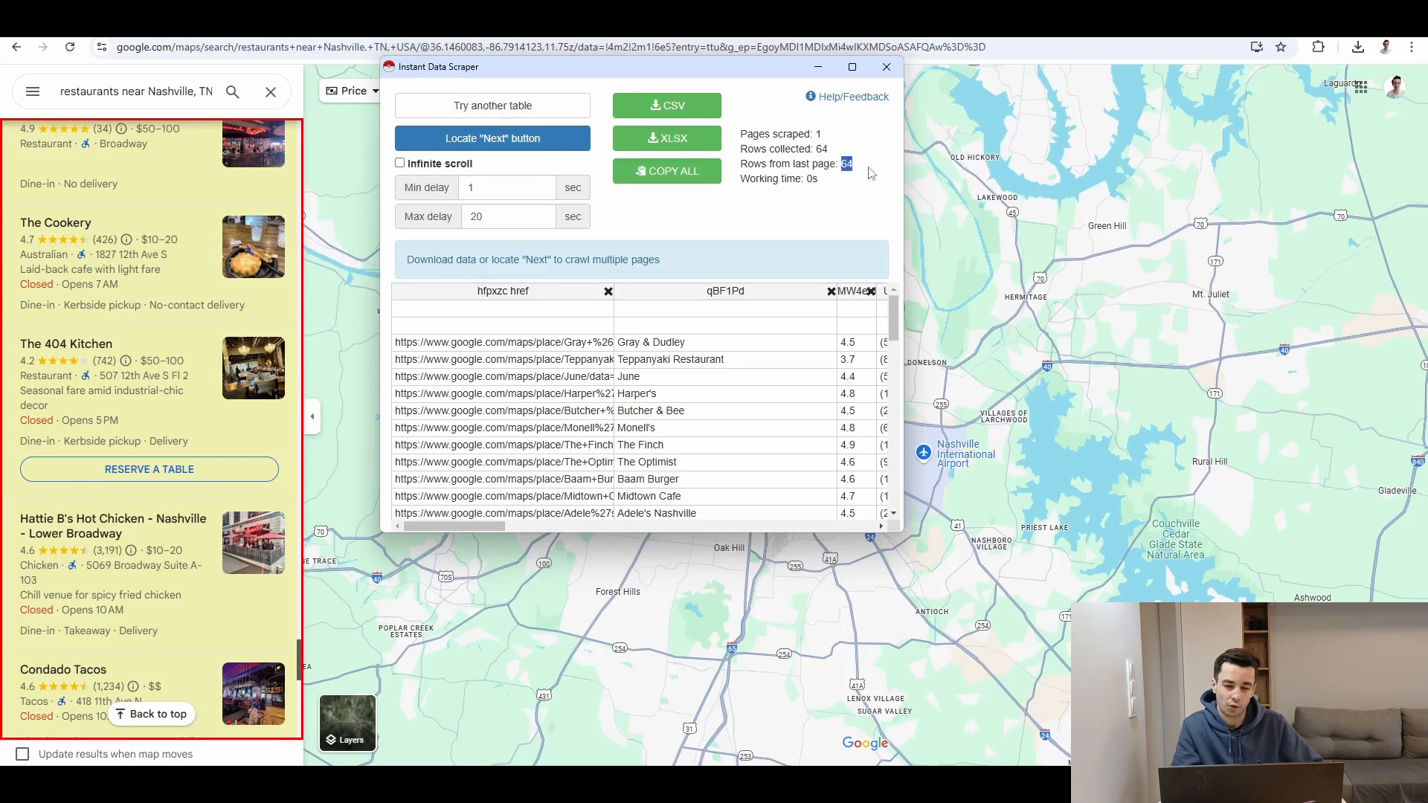
pyautogui.scroll(-1, 450, 384)
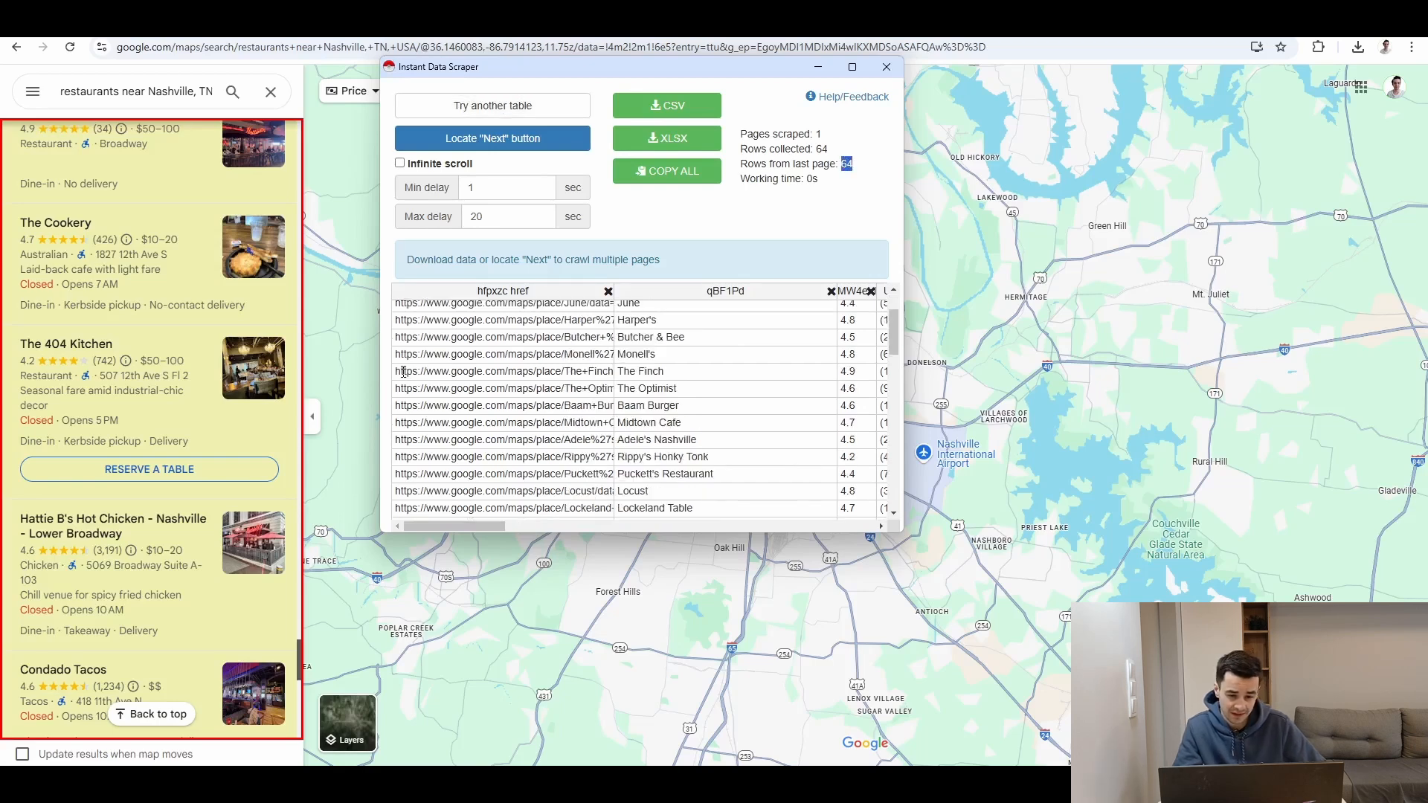
pyautogui.scroll(-5, 402, 372)
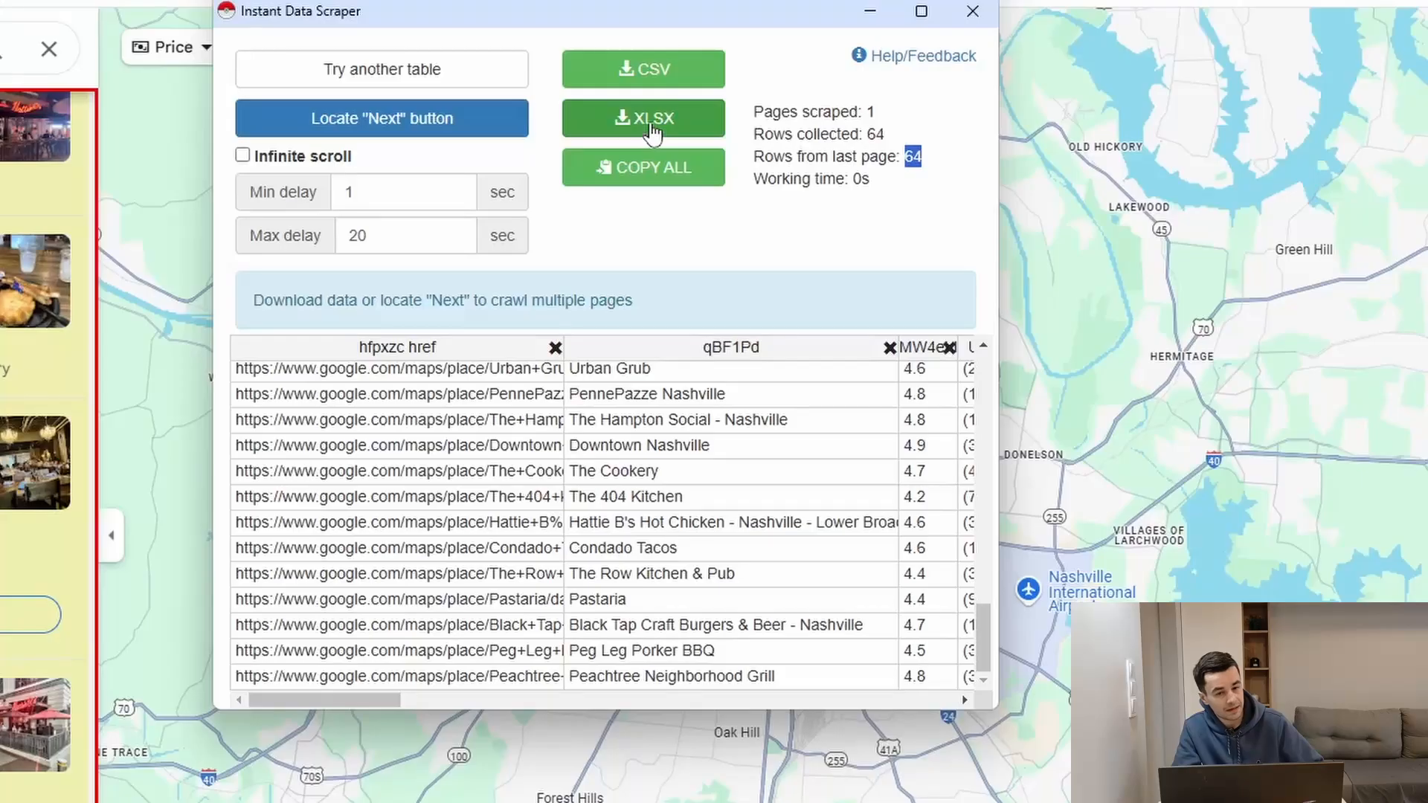
pyautogui.click(652, 121)
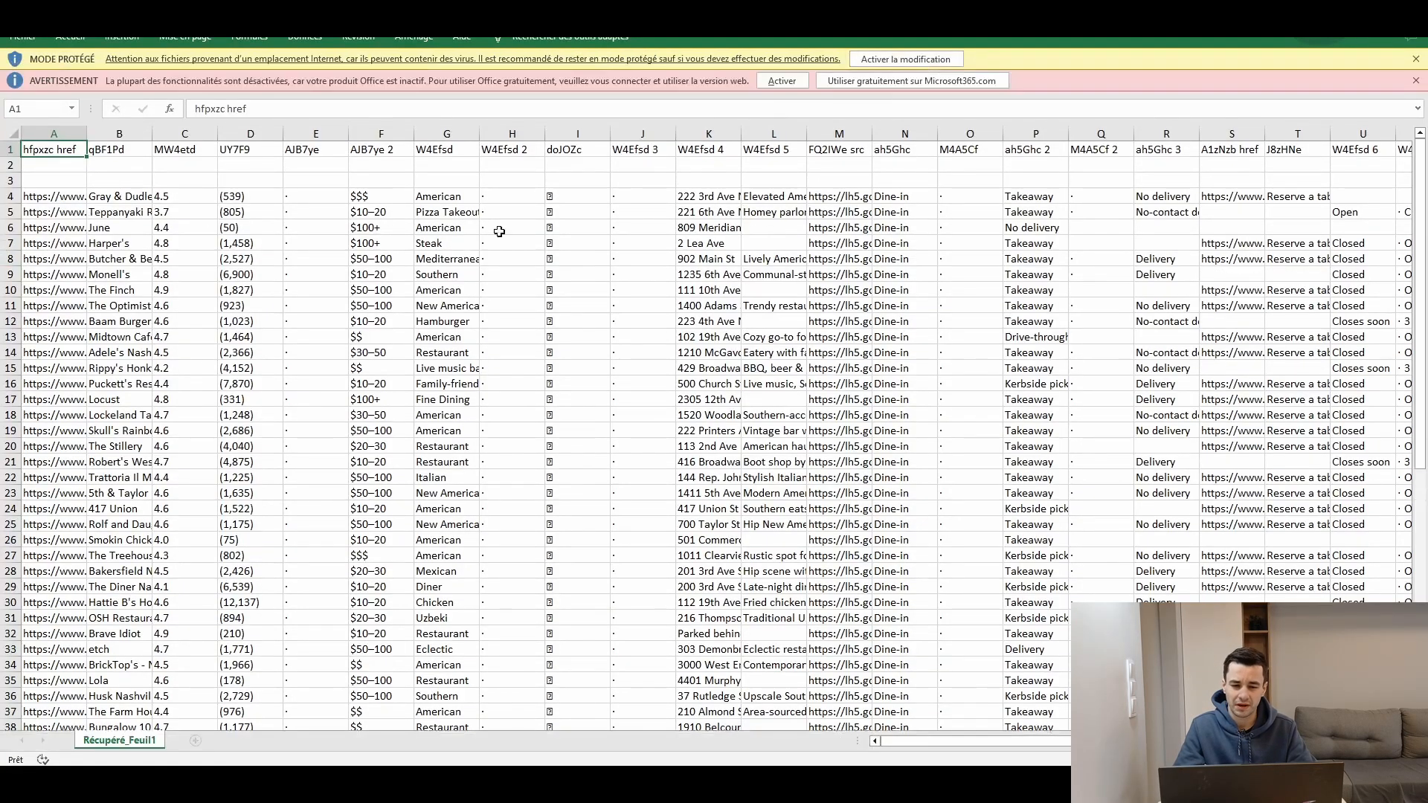
# Step: Browse the exported spreadsheet's columns of restaurant data
pyautogui.hscroll(5, 499, 231)
pyautogui.hscroll(-4, 639, 269)
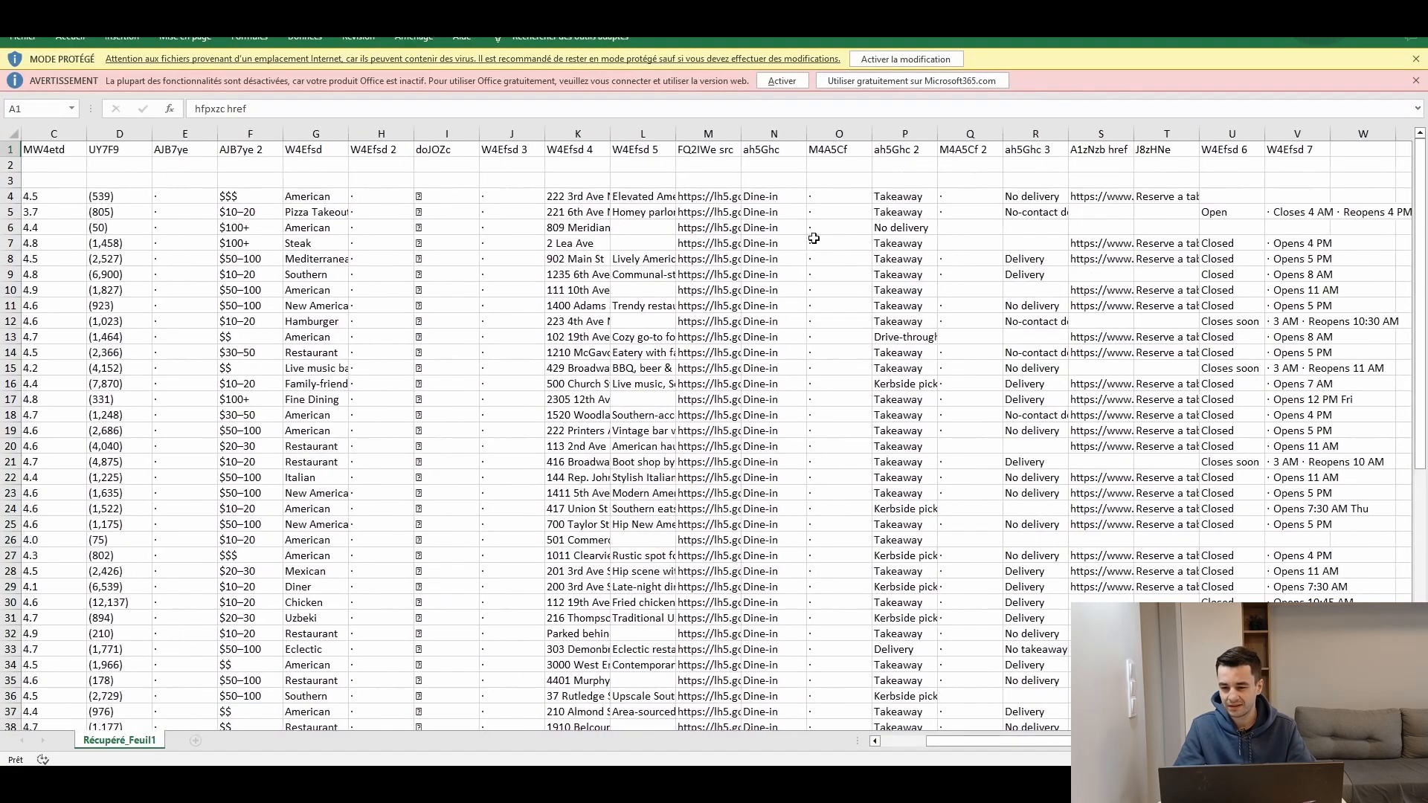
pyautogui.click(927, 226)
pyautogui.hscroll(-2, 927, 226)
# Step: Copy the first restaurant's Google Maps link from column A and open it in the browser
pyautogui.click(729, 198)
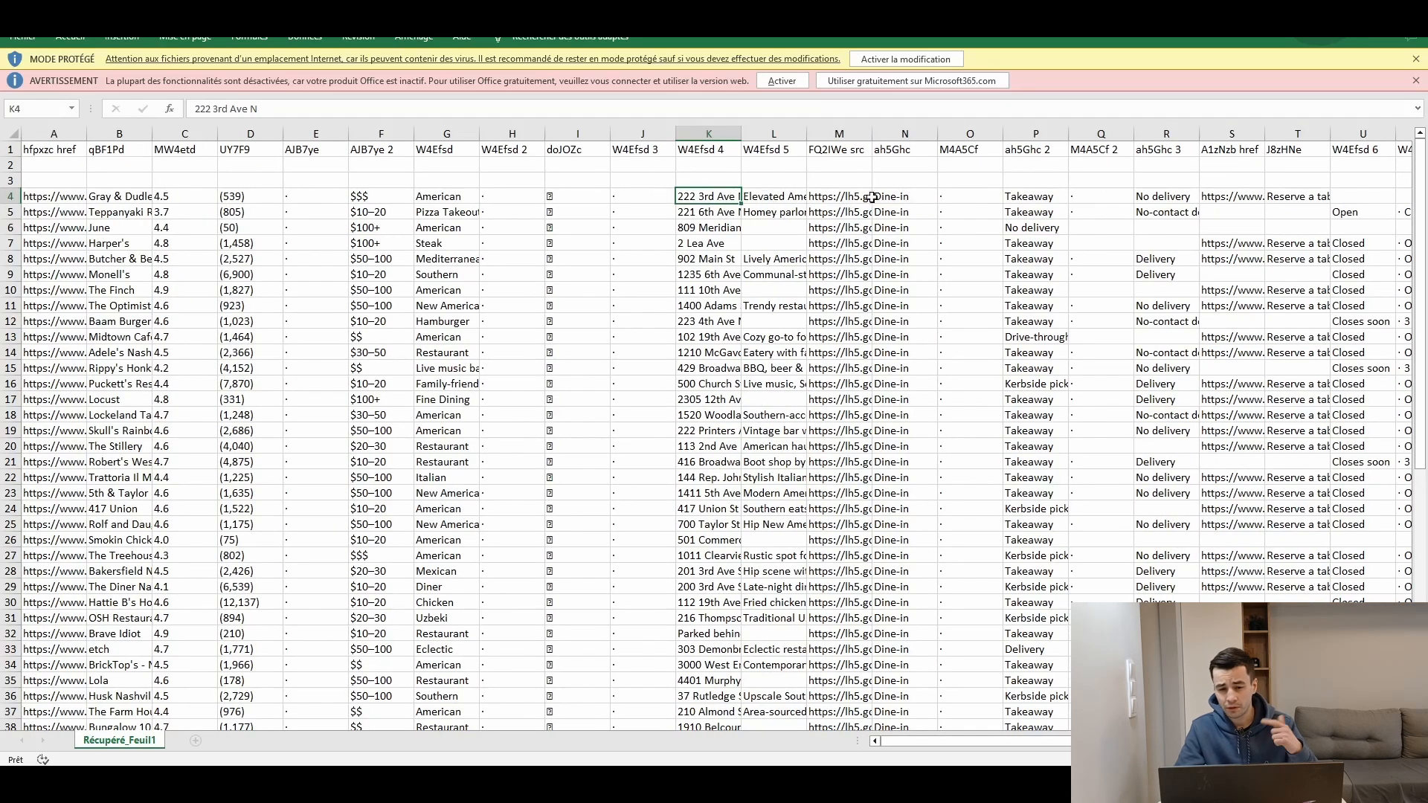
pyautogui.hscroll(5, 740, 266)
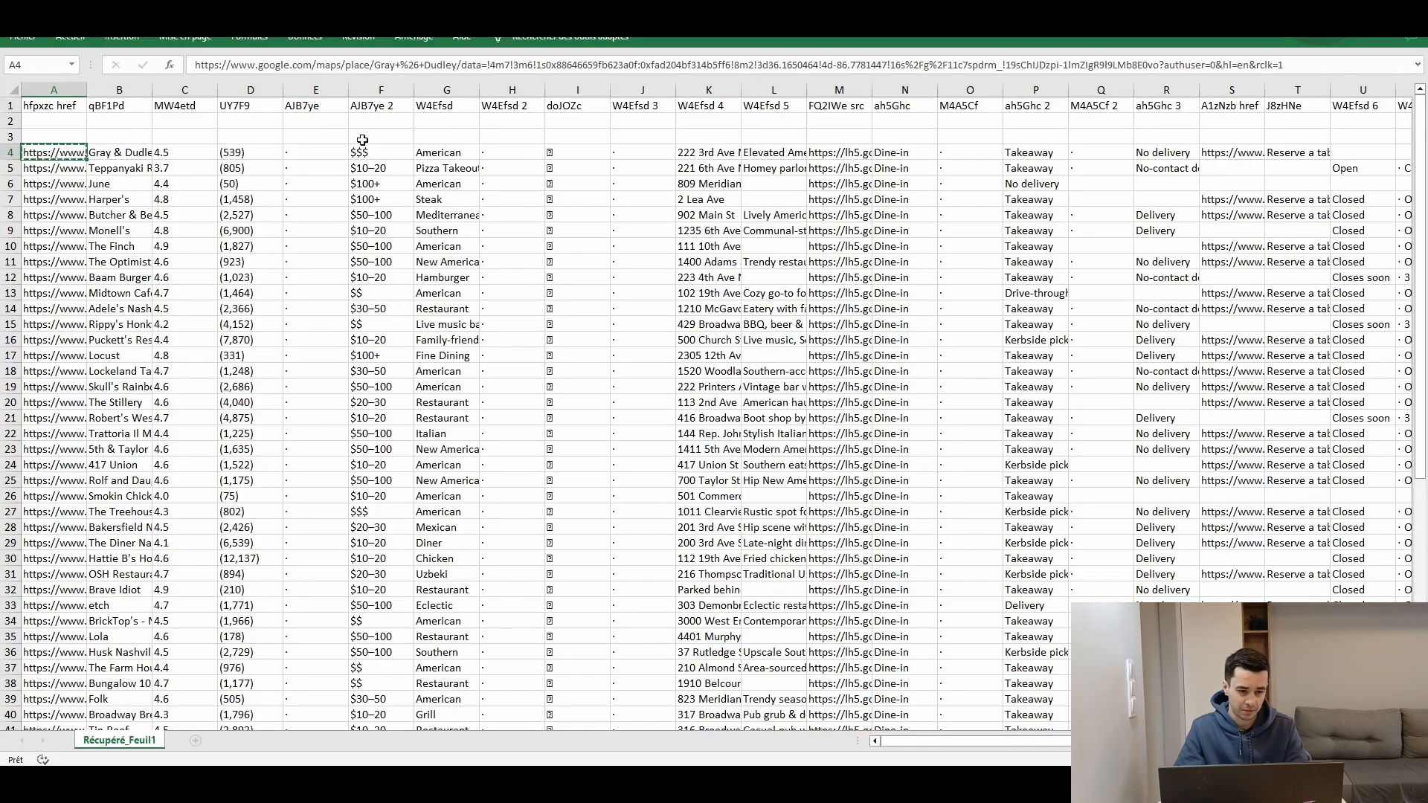
pyautogui.hotkey('alt', 'Tab')
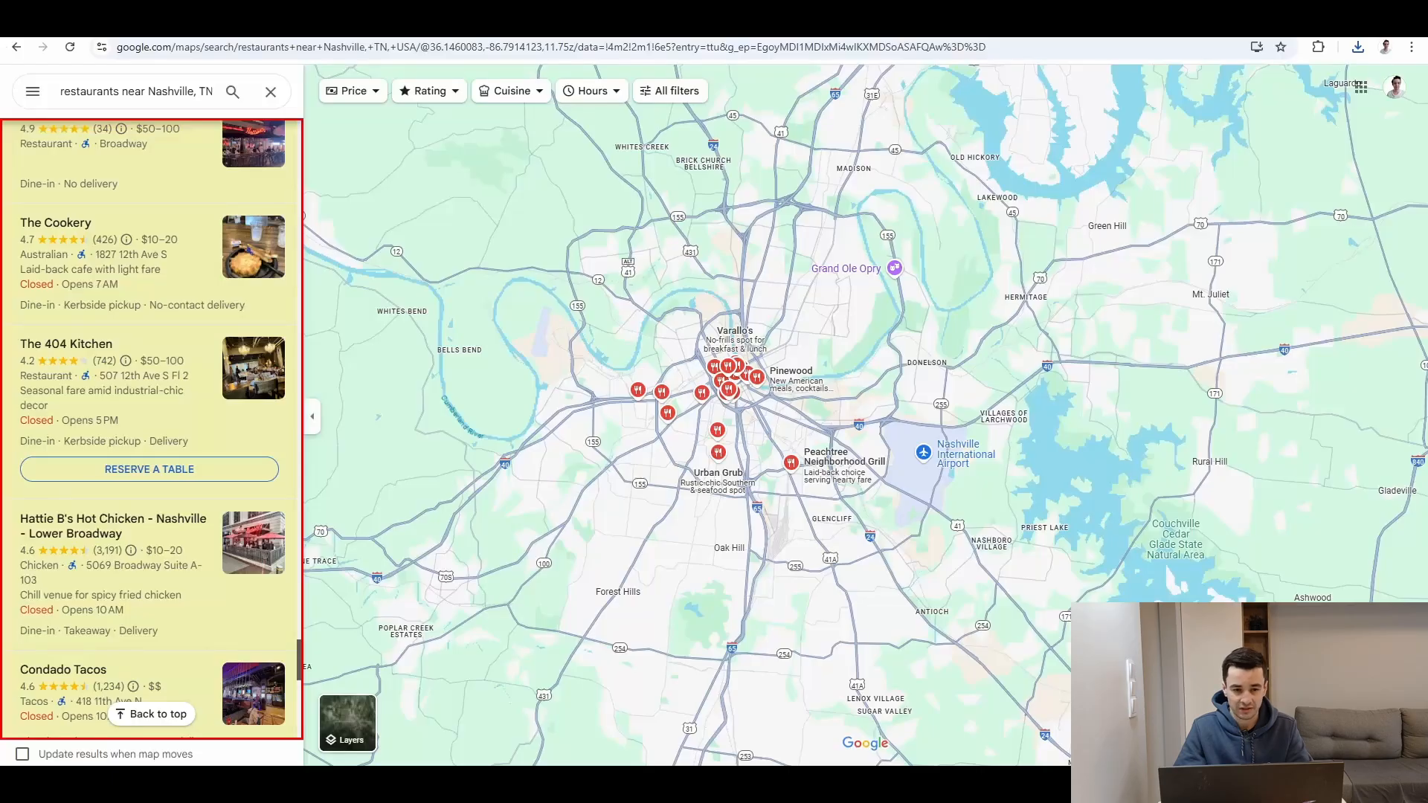
pyautogui.click(809, 52)
pyautogui.write('https://www.google.com/maps/place/Gray+%26+Dudley/data=!4m7!3m6!1s0x88646659fb623a0f:0xfad204bf314b5ff6!8m2!3d36.1650464!4d-86.7781447!16s%2Fg%2F11c7spdrm_!19sChIJDzpi-1ImZIgR9I9LMb8E0vo?authuser=0&hl=en&rclk=1')
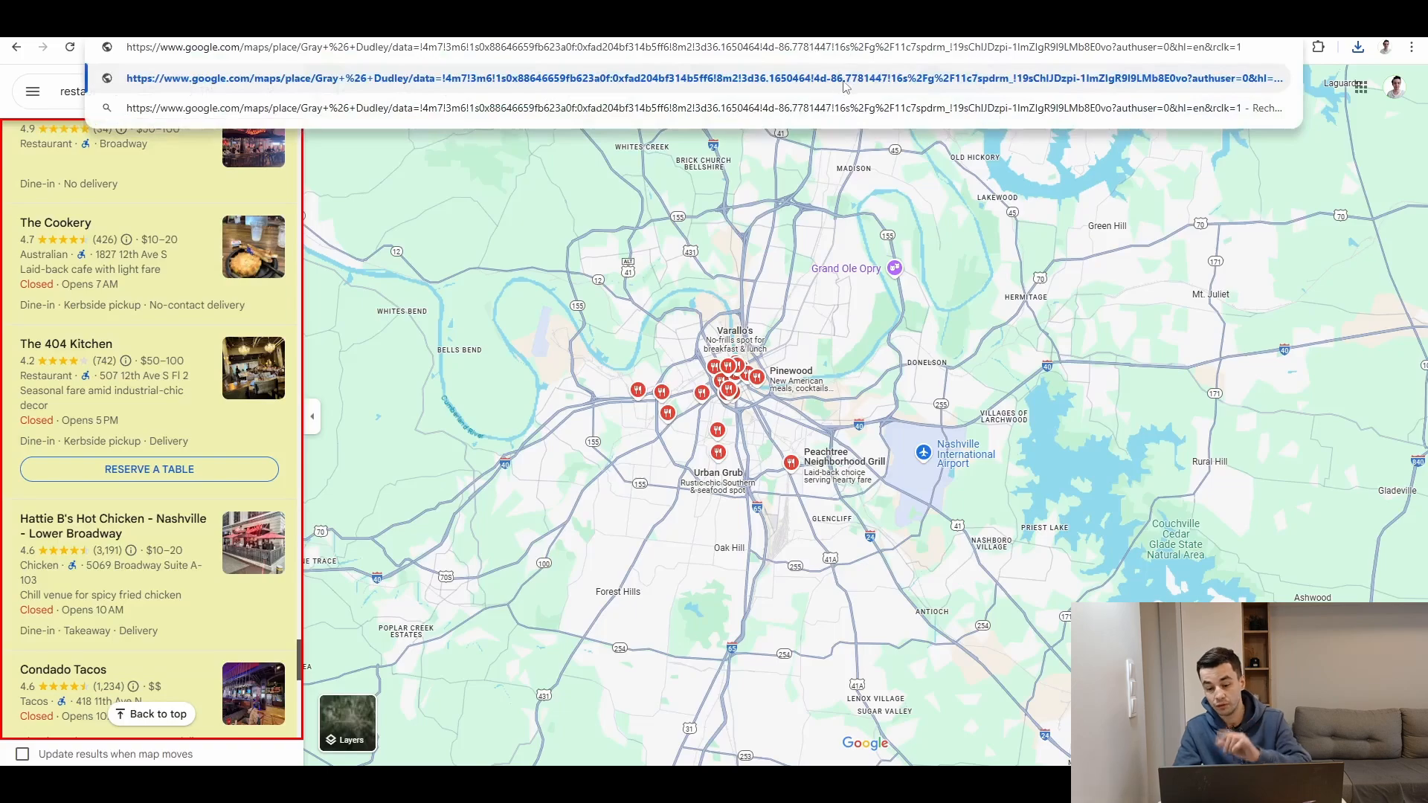
pyautogui.press('Return')
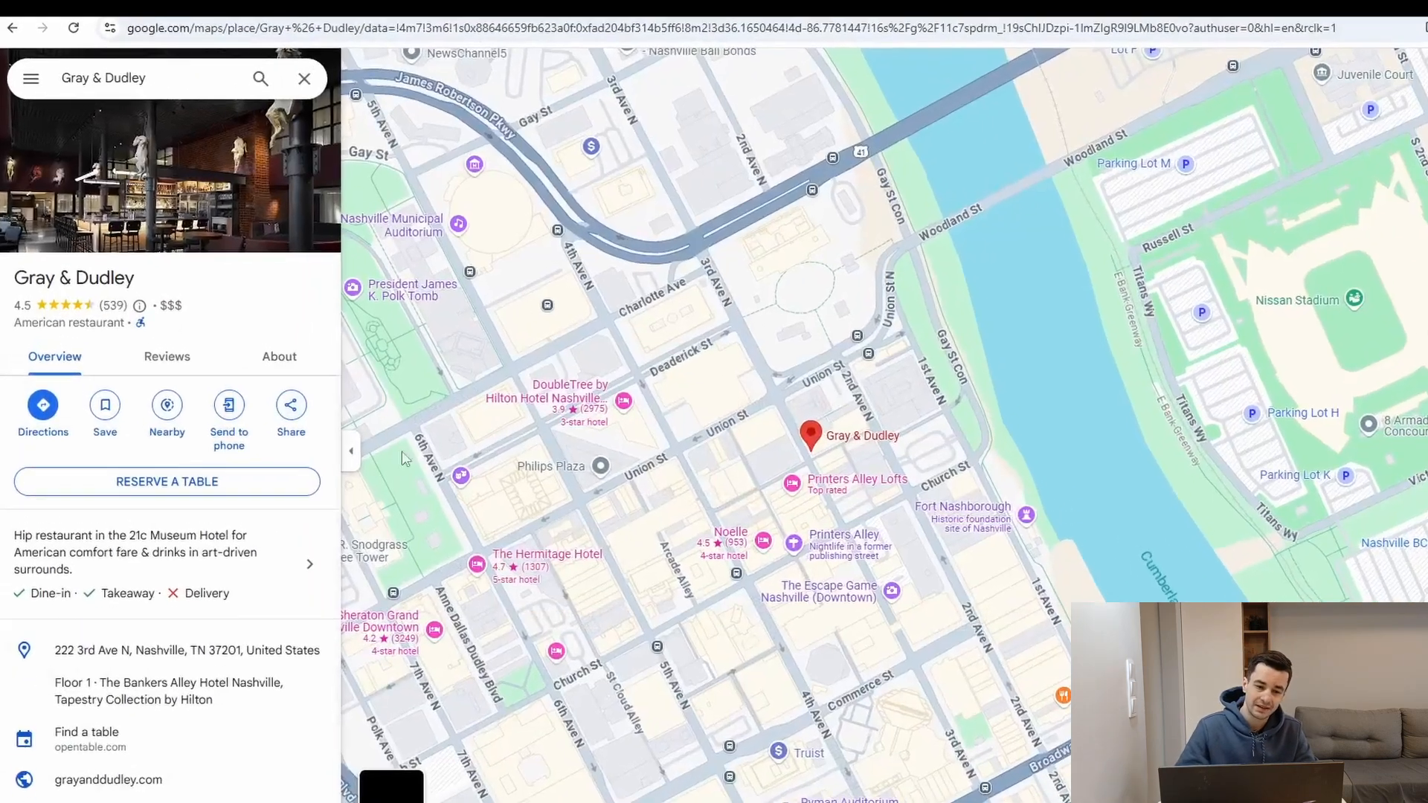
# Step: Launch Data Miner's recipe creator and choose a Details / Profile Page: one row recipe
pyautogui.click(1423, 29)
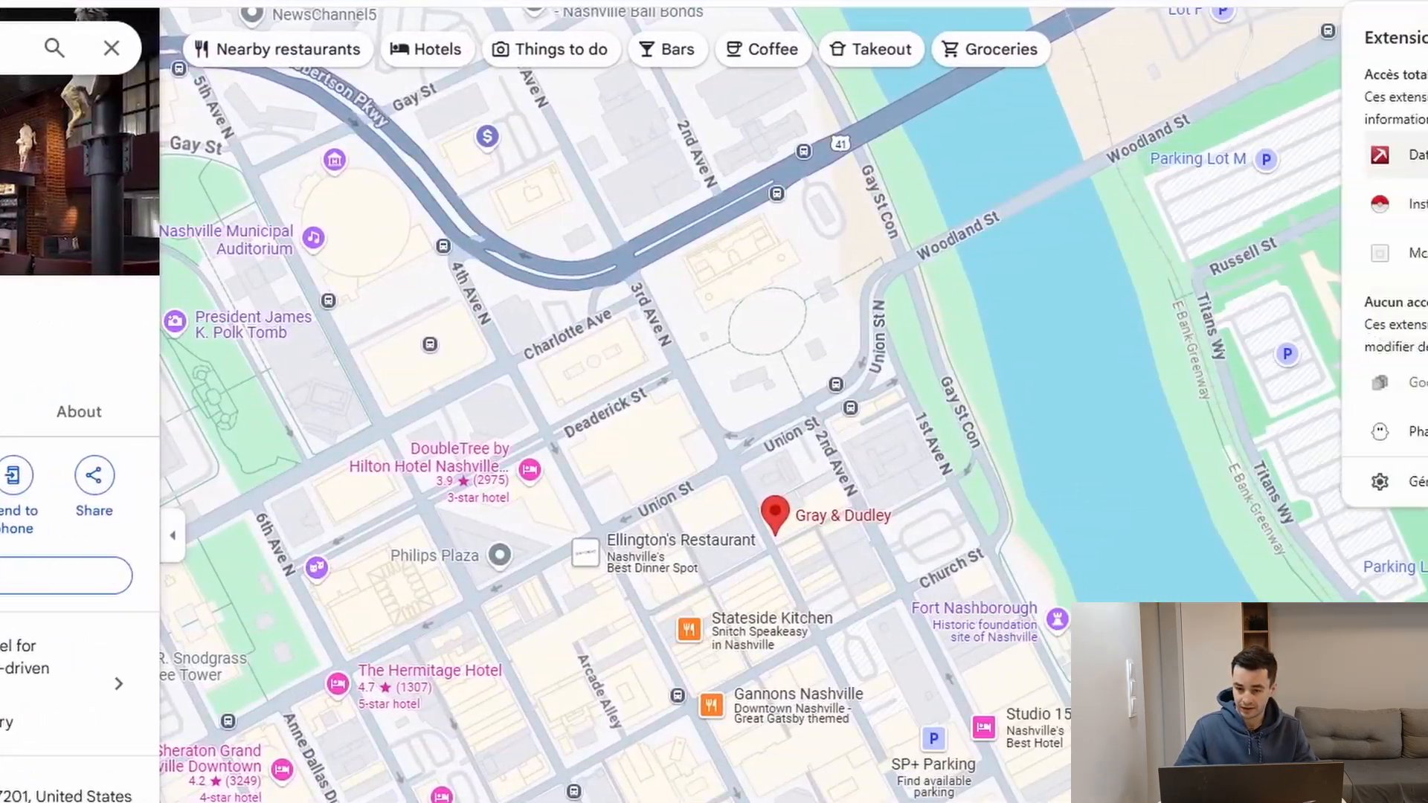
pyautogui.click(1418, 155)
pyautogui.click(1156, 41)
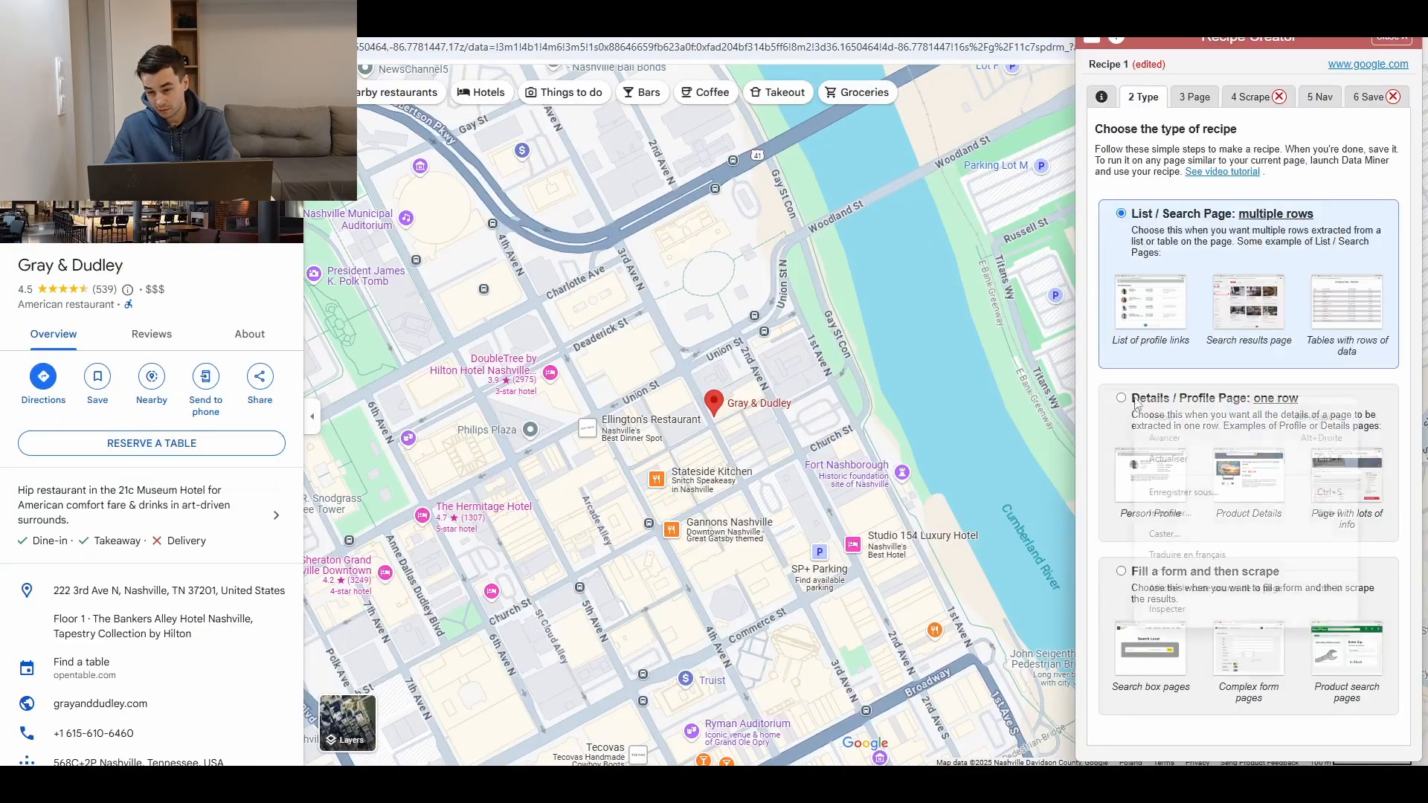
pyautogui.click(1135, 401)
# Step: In the Scrape stage, name the first column Title and capture the restaurant's name with the Easy Column Finder
pyautogui.click(1220, 98)
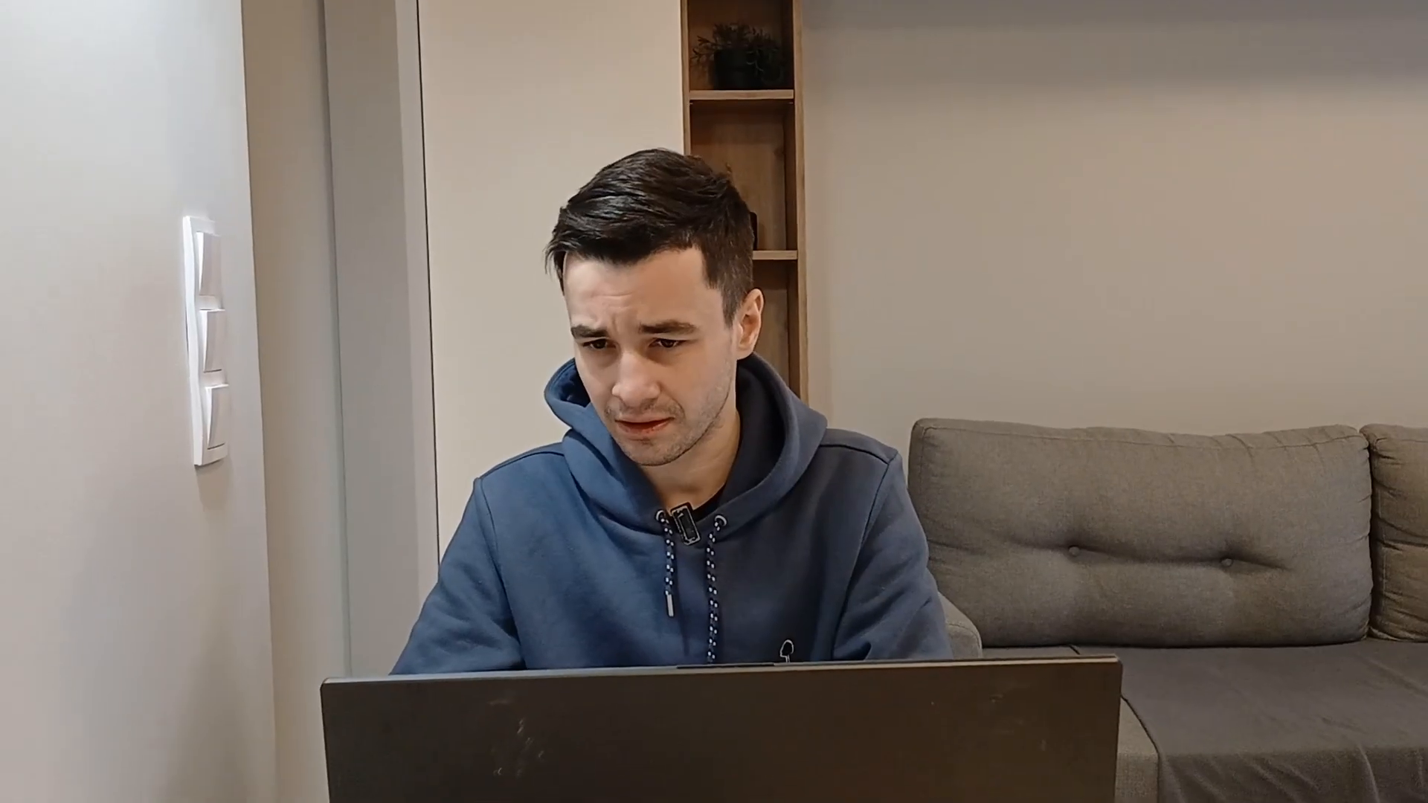
pyautogui.click(1290, 103)
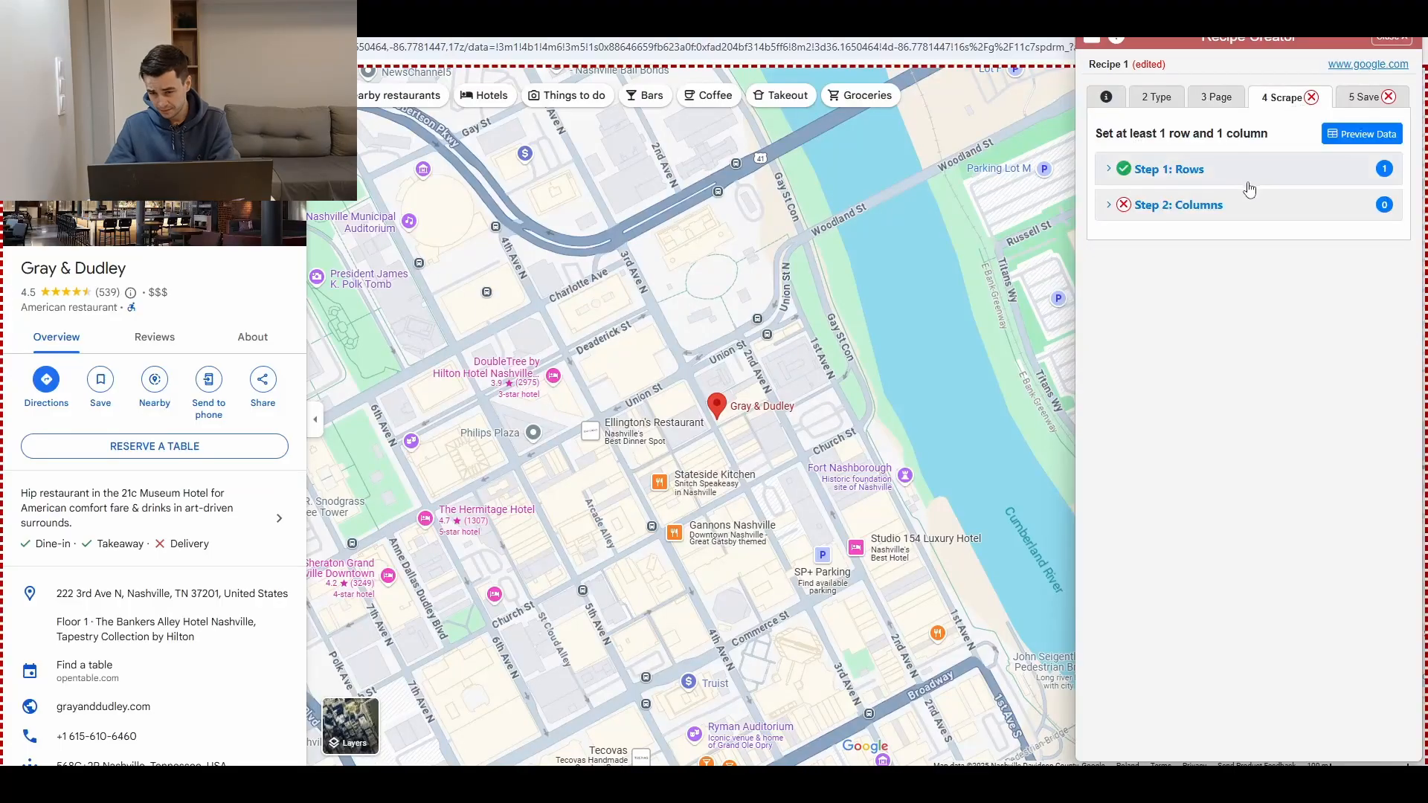
pyautogui.click(1249, 192)
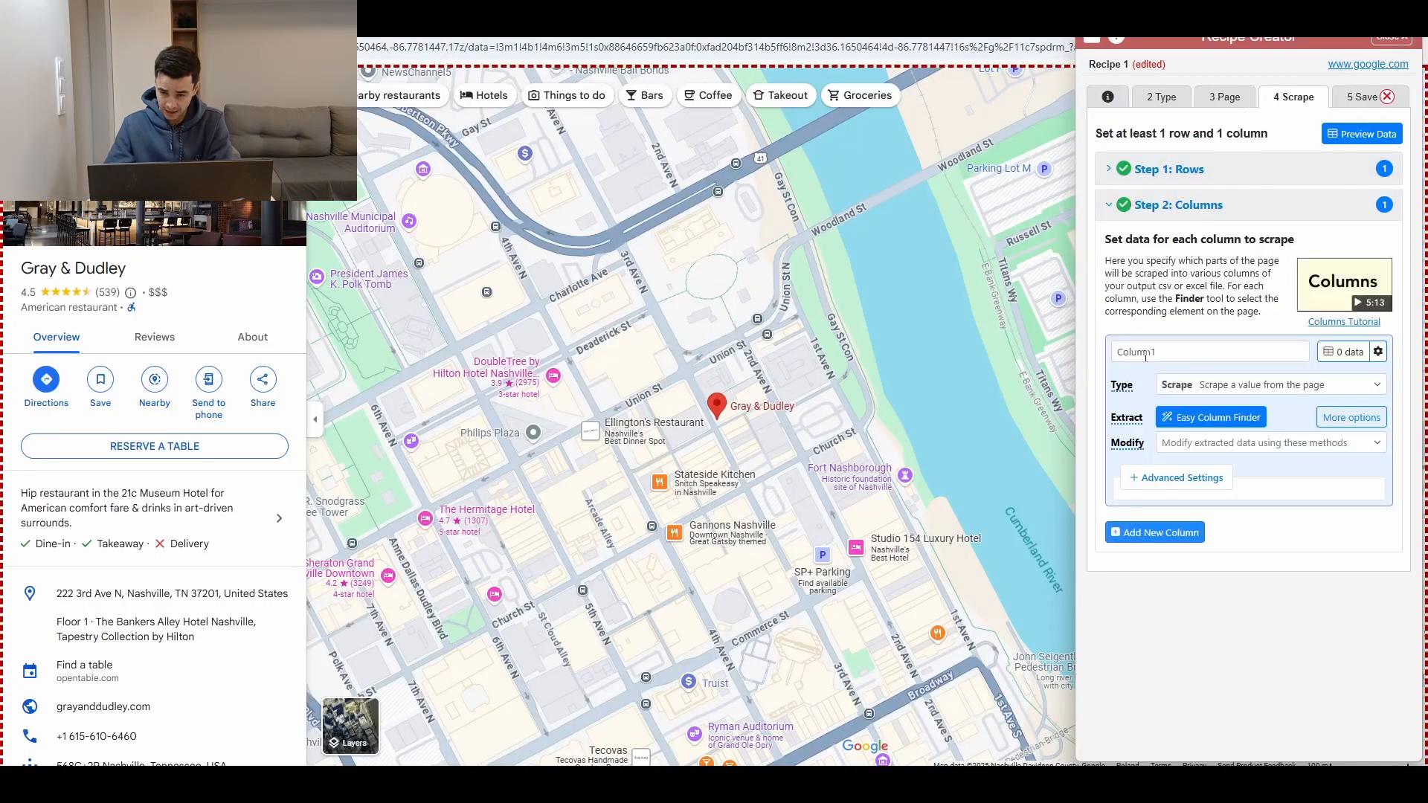
pyautogui.click(1145, 357)
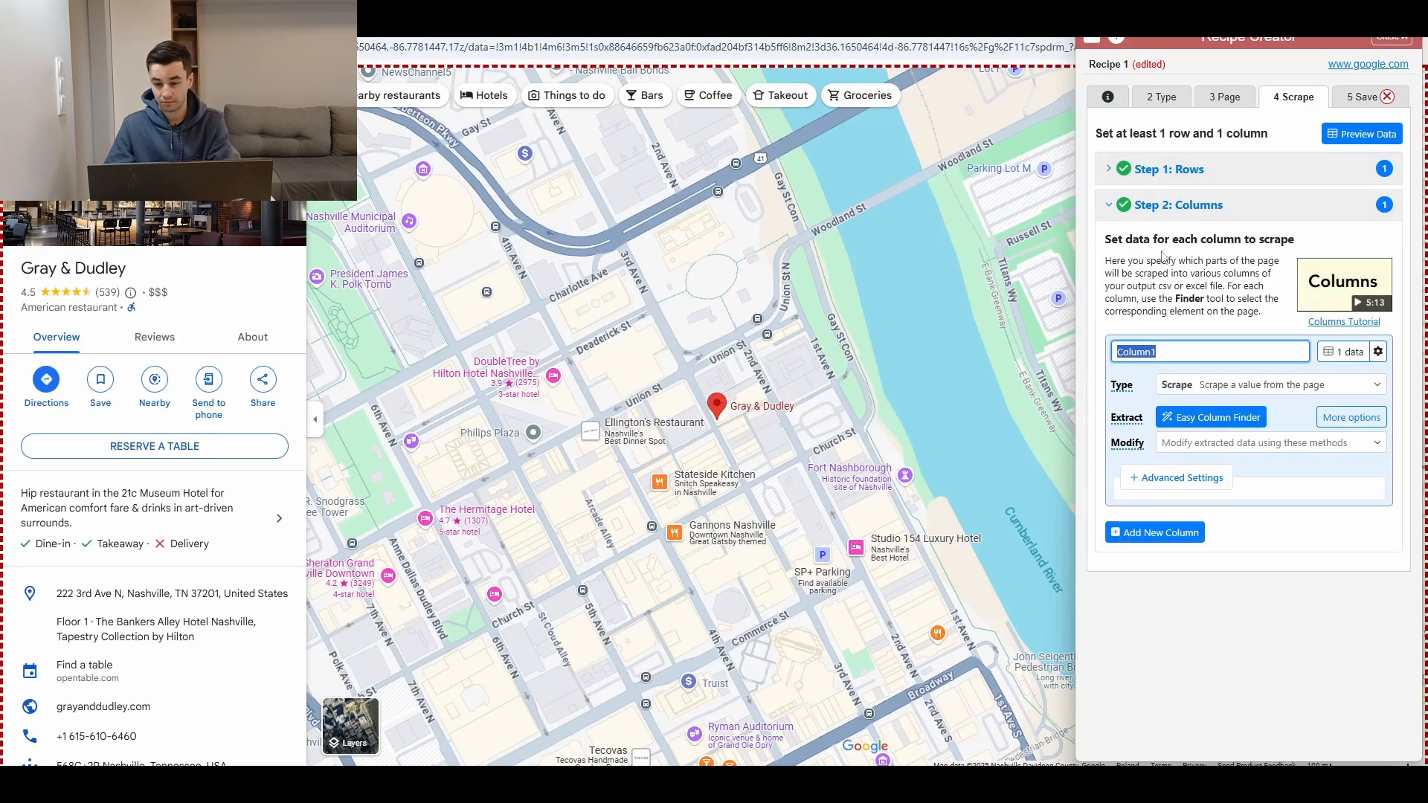
pyautogui.scroll(-2, 130, 261)
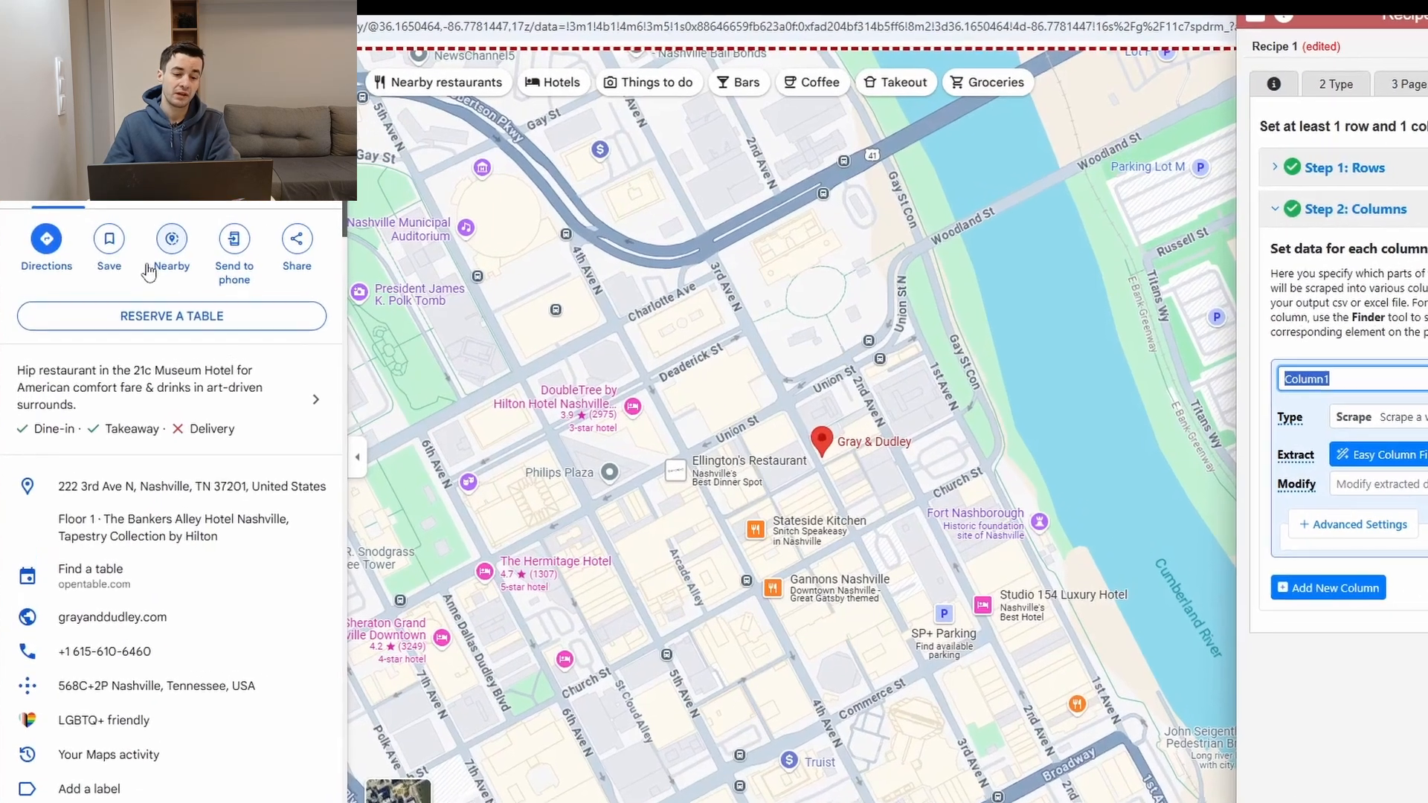
pyautogui.scroll(-1, 148, 283)
pyautogui.scroll(3, 141, 356)
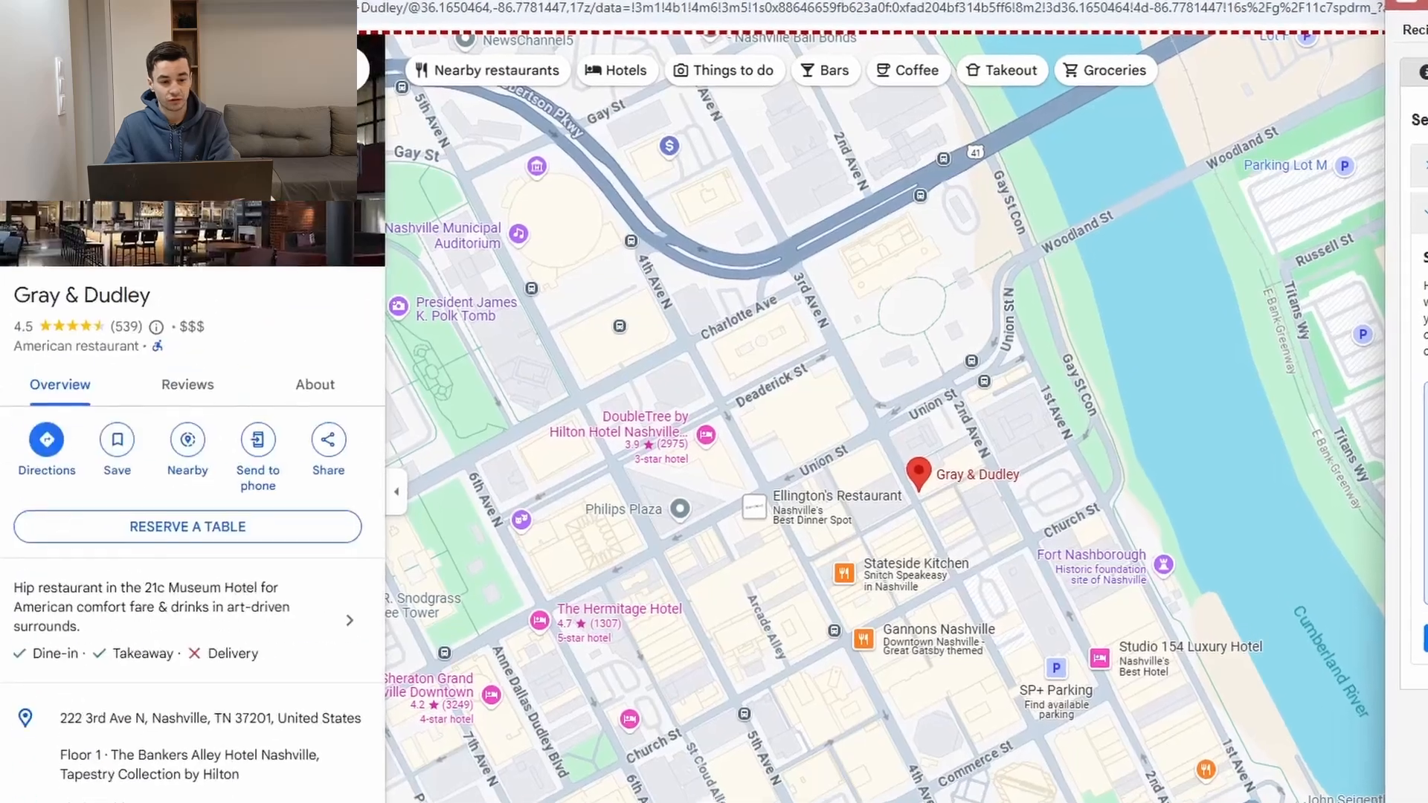
pyautogui.scroll(-3, 100, 387)
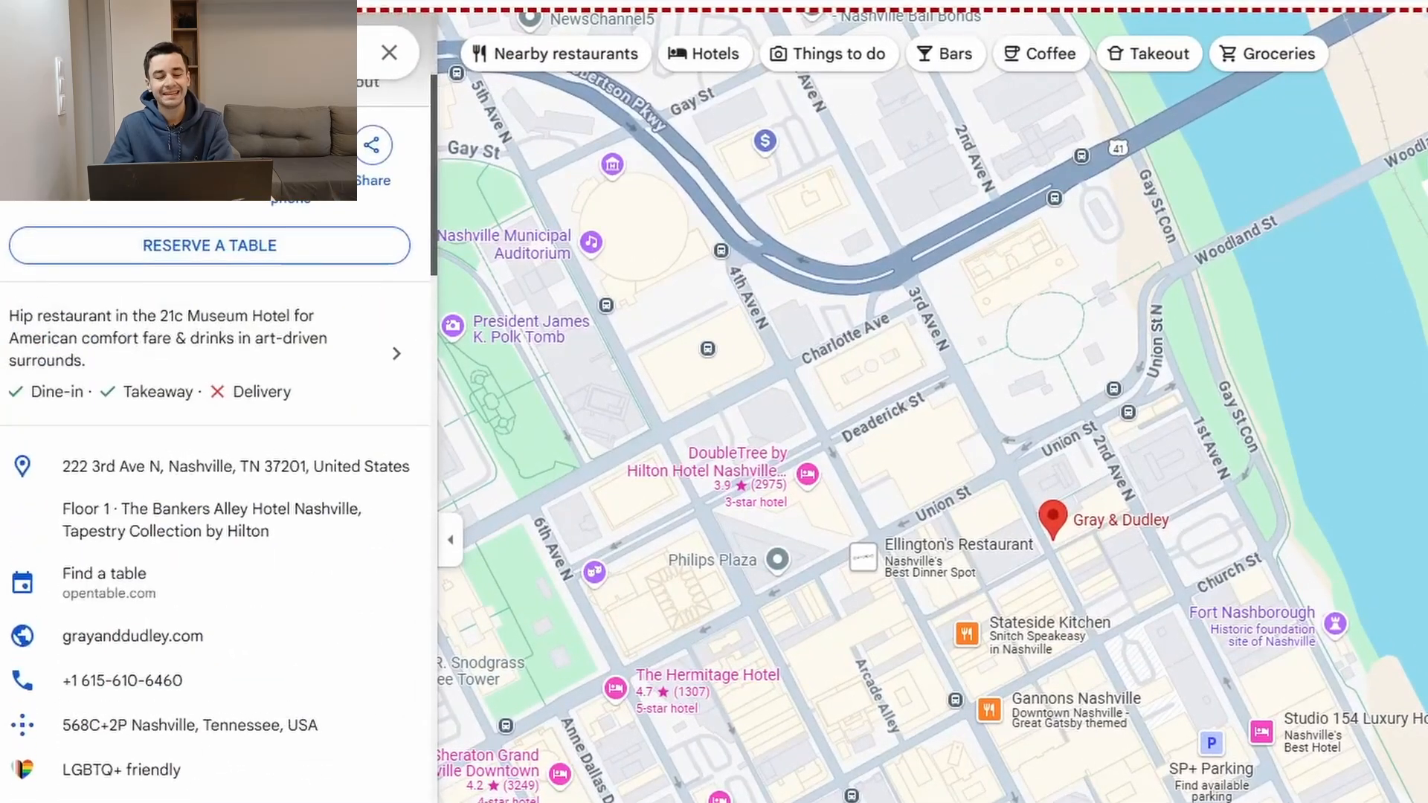
pyautogui.scroll(-6, 250, 578)
pyautogui.scroll(-3, 256, 592)
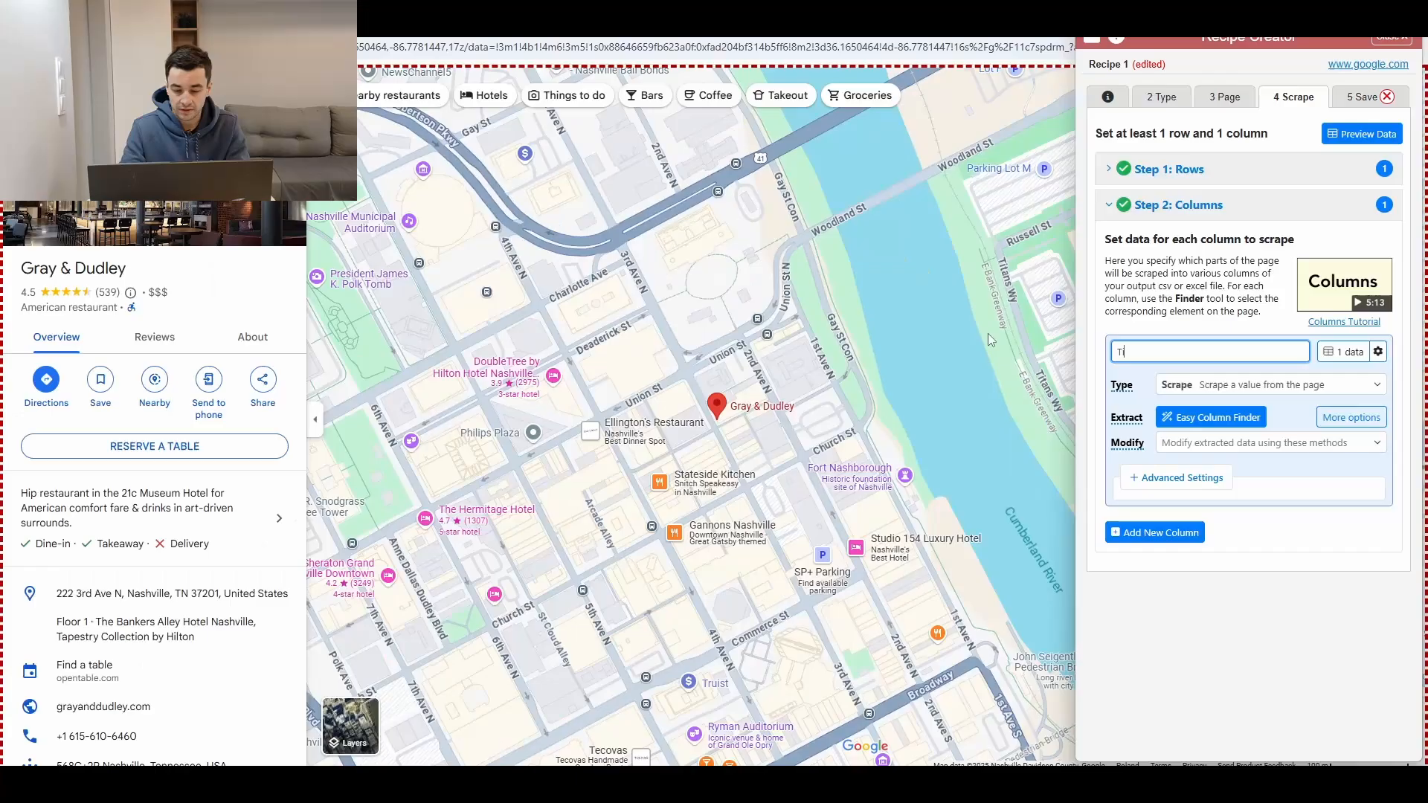
pyautogui.click(1205, 418)
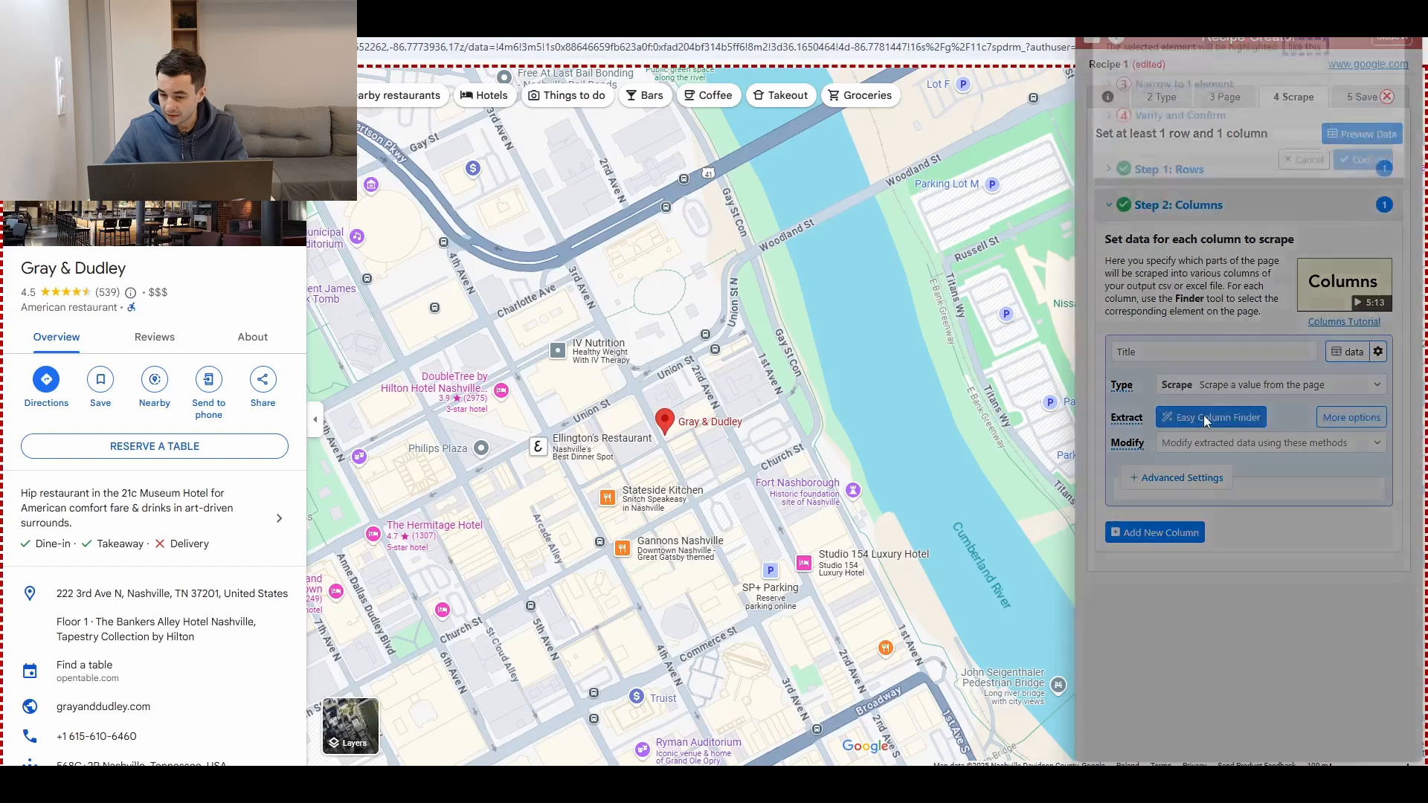
pyautogui.press('c')
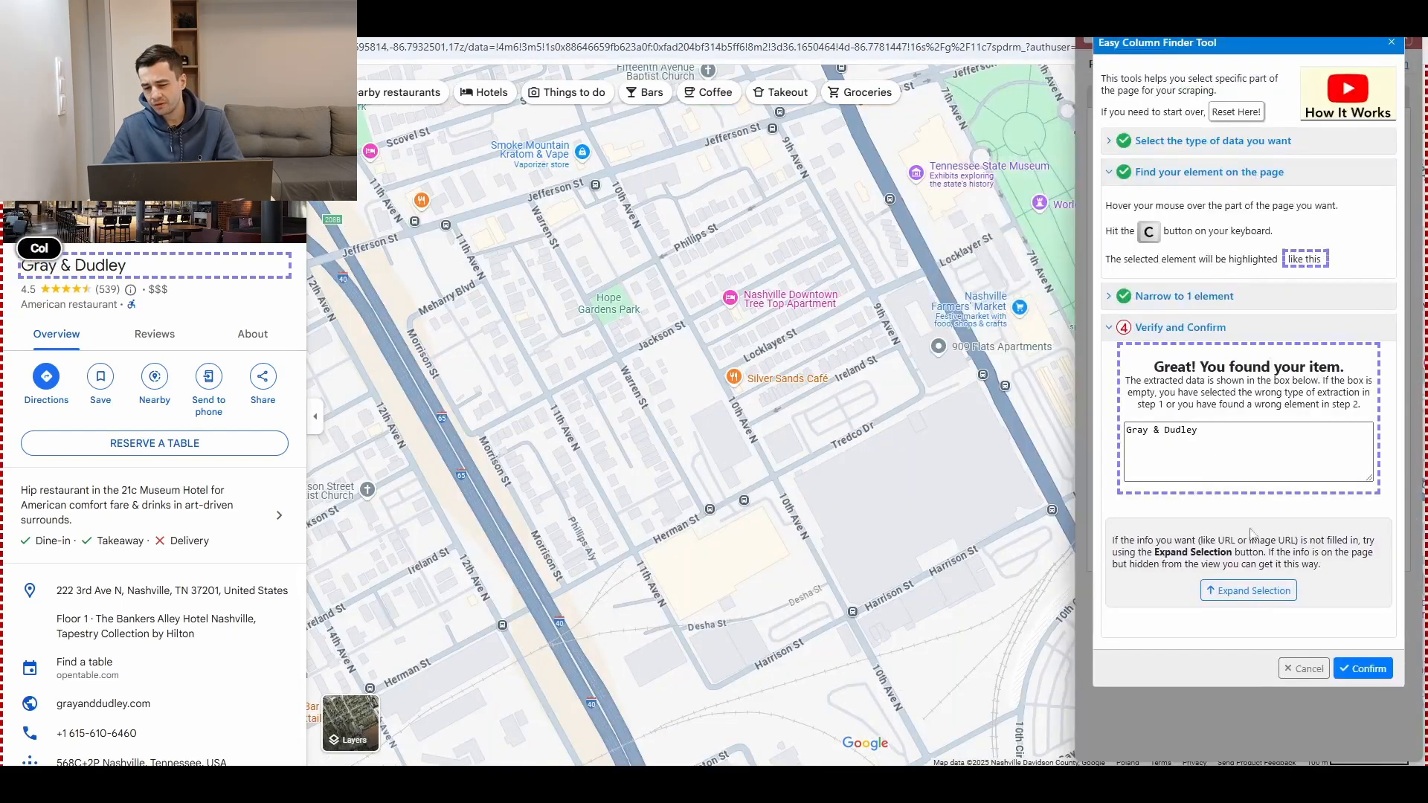
pyautogui.click(1362, 668)
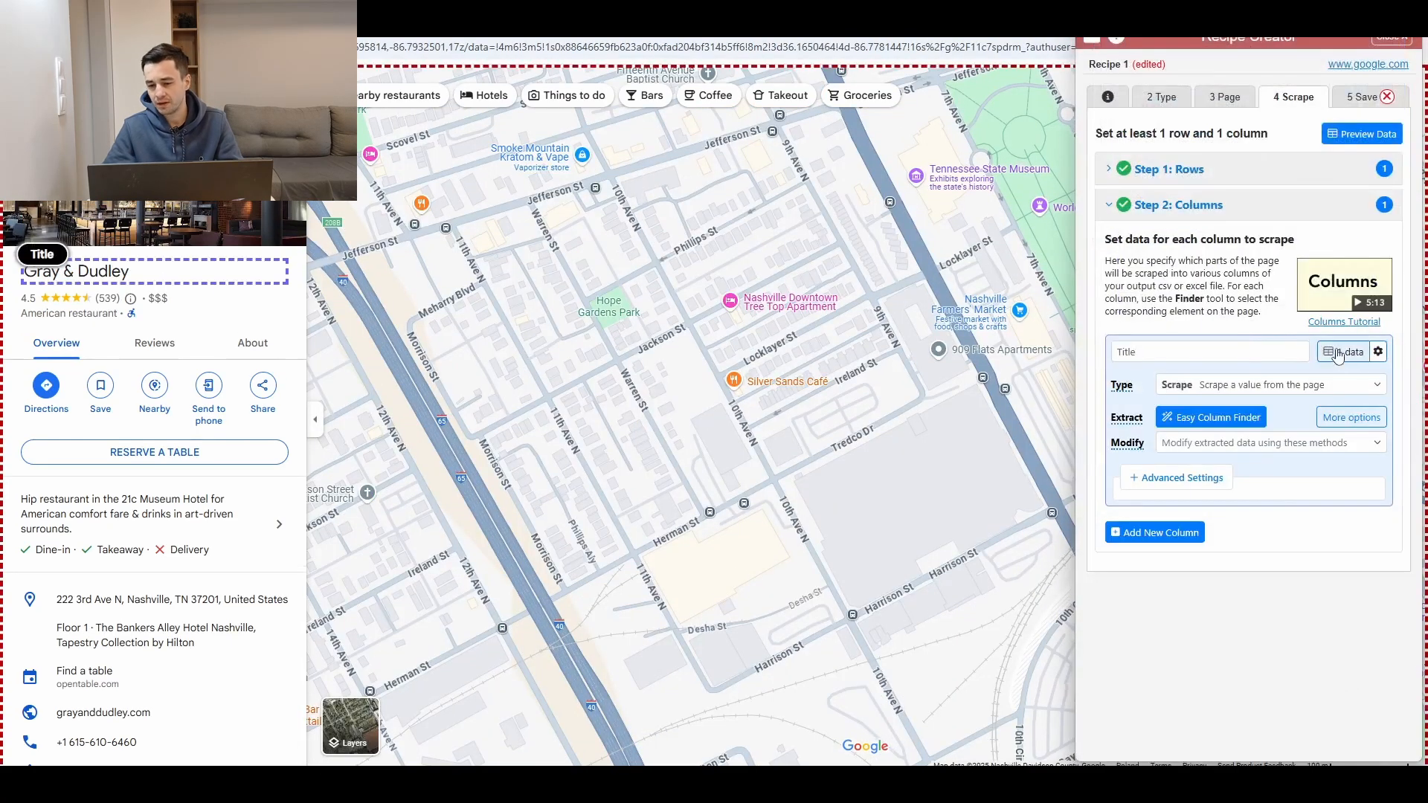
# Step: Add a Phone column with the advanced selector button[aria-label*="Phone"] and preview its extracted value
pyautogui.click(1367, 49)
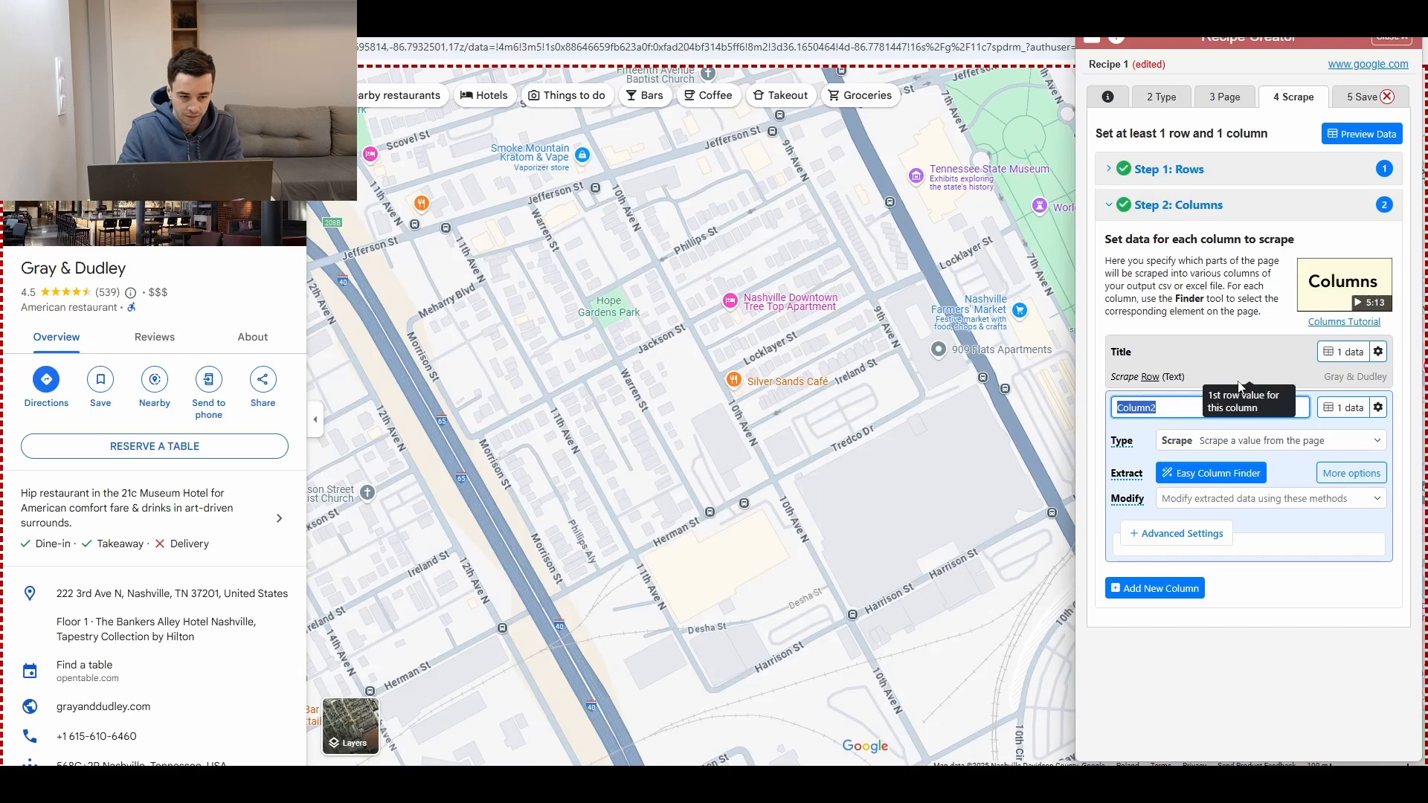
pyautogui.write('Phone')
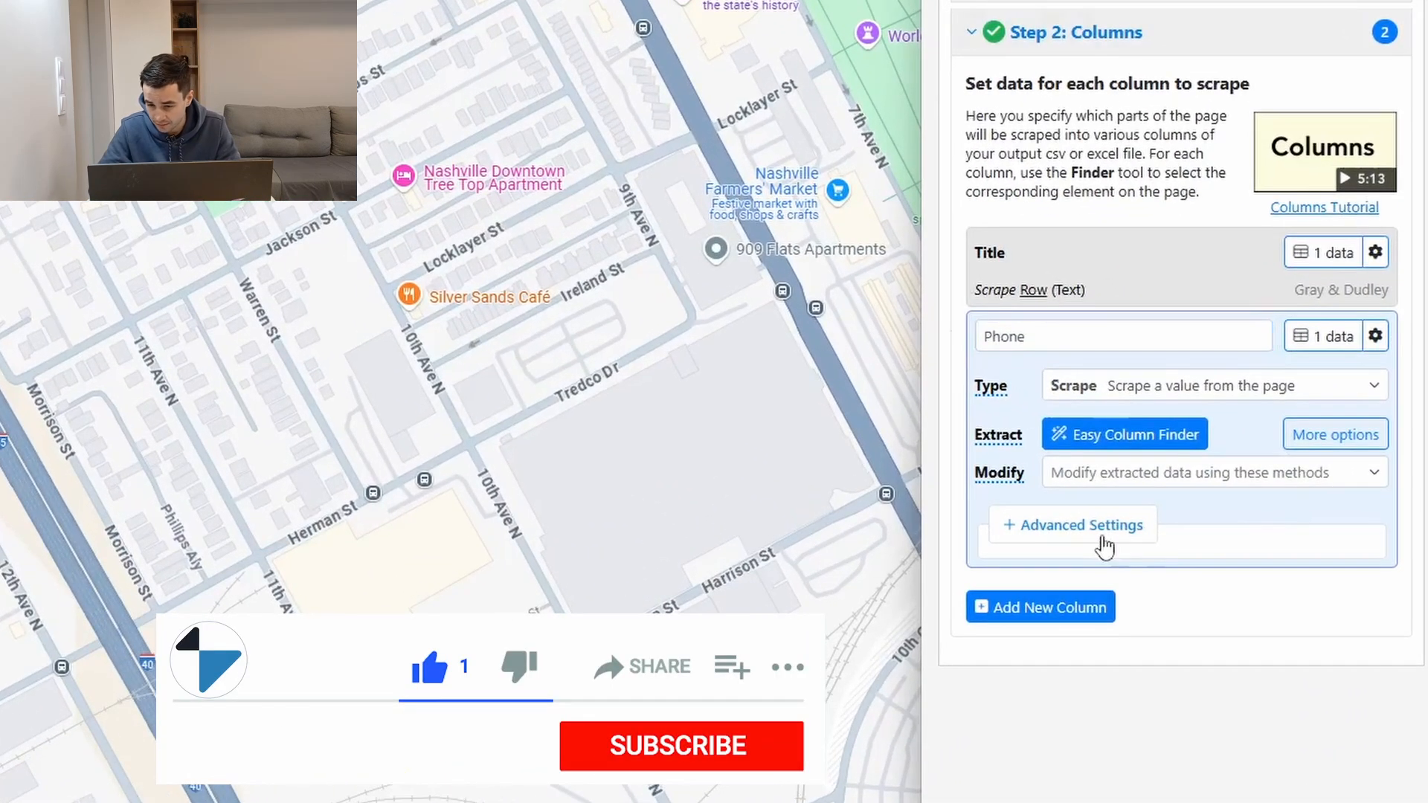
pyautogui.click(1104, 547)
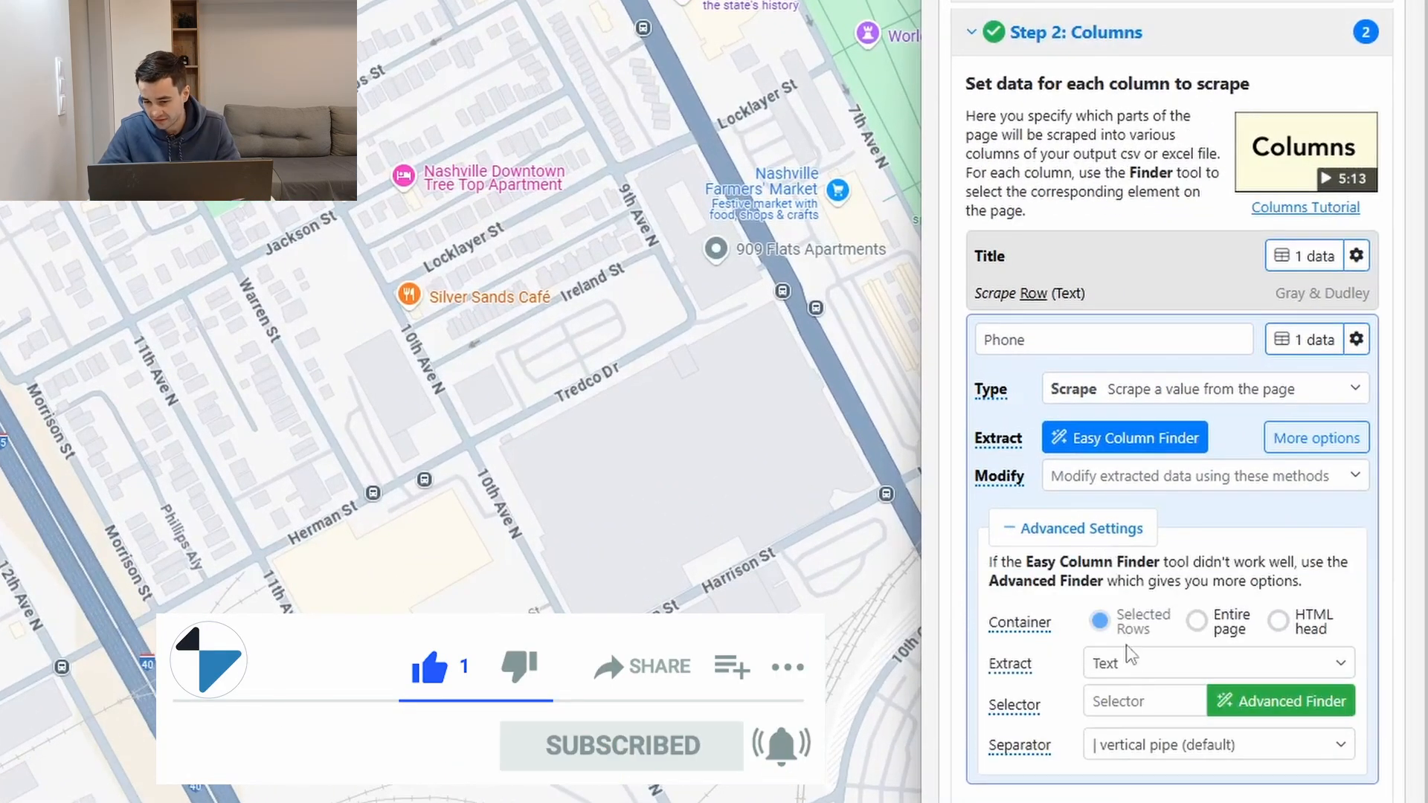
pyautogui.click(1113, 692)
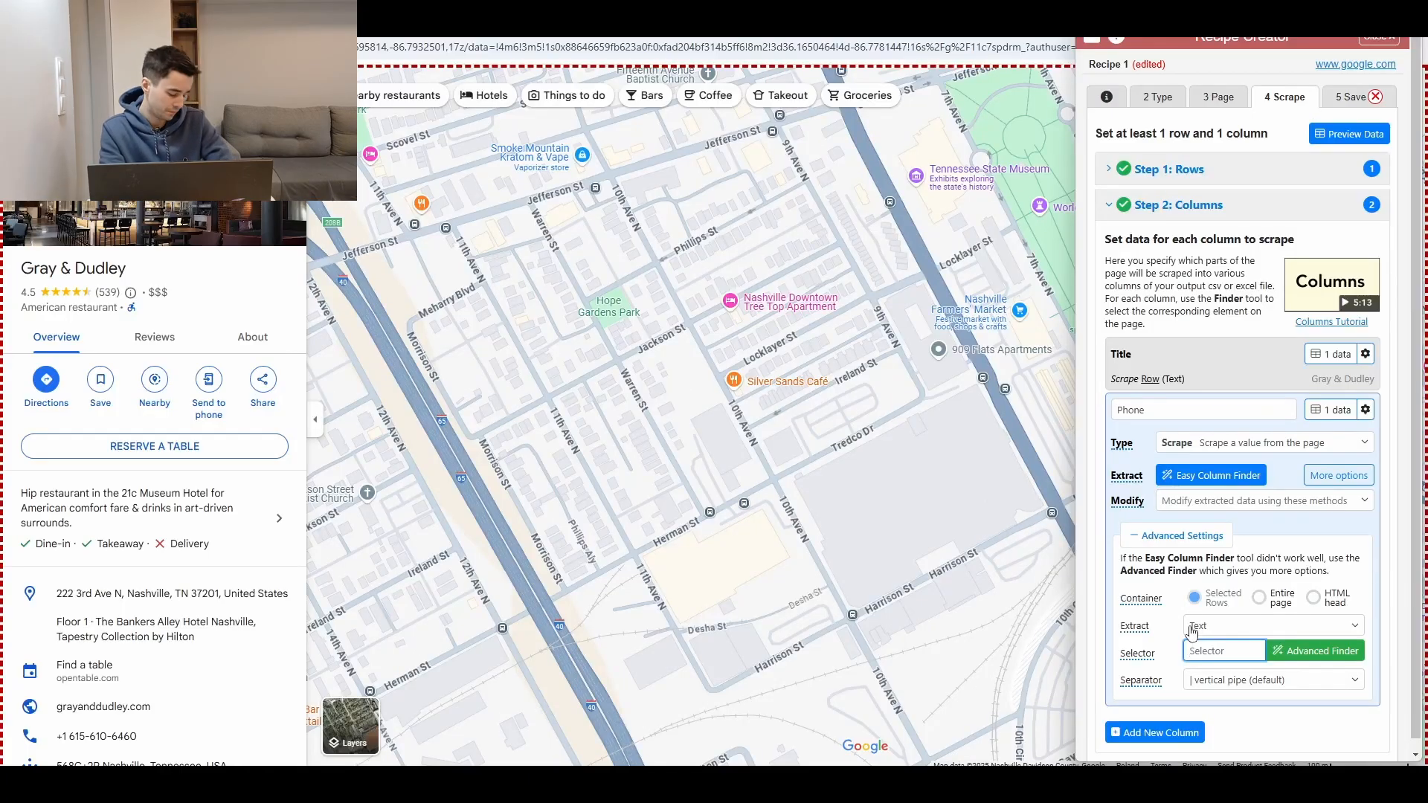
pyautogui.write('button')
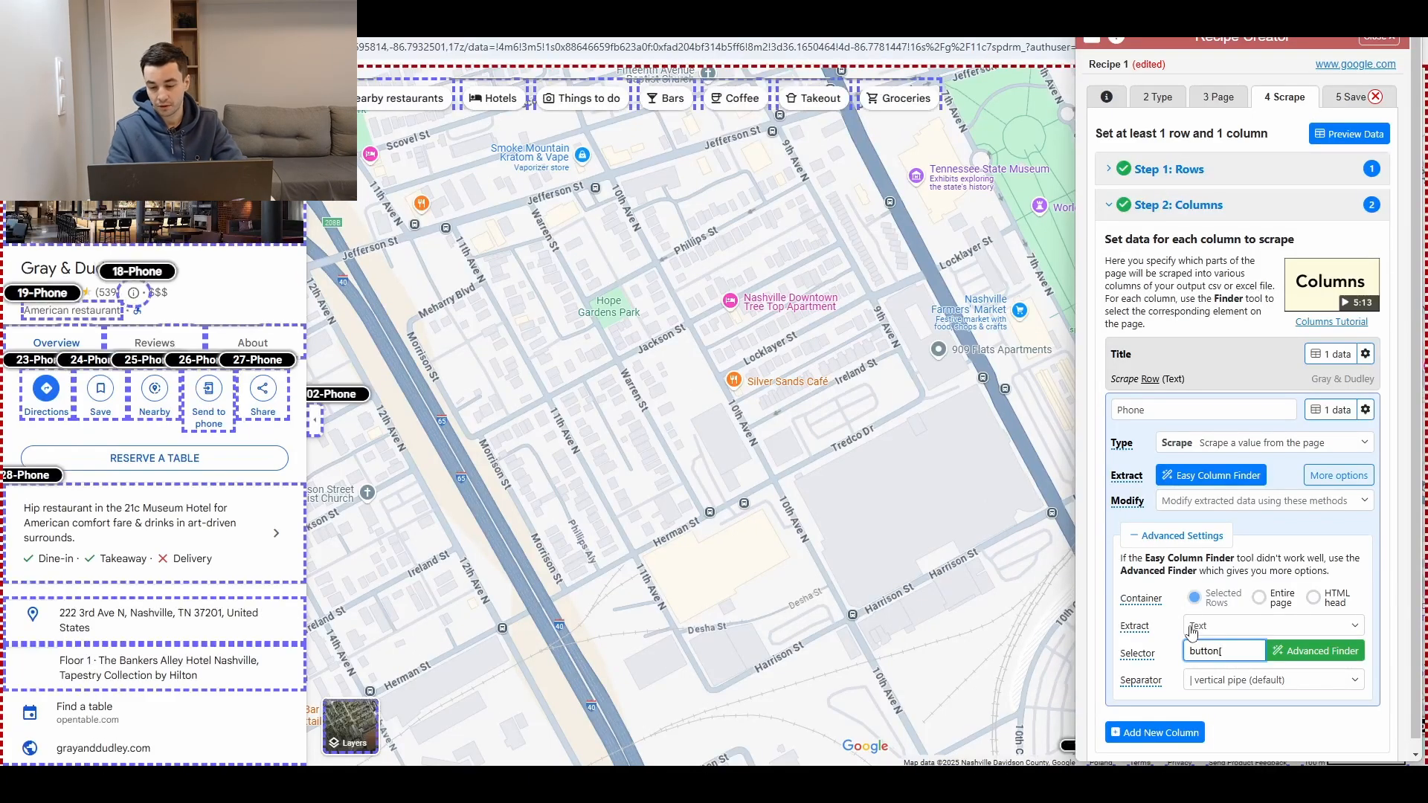
pyautogui.write('[')
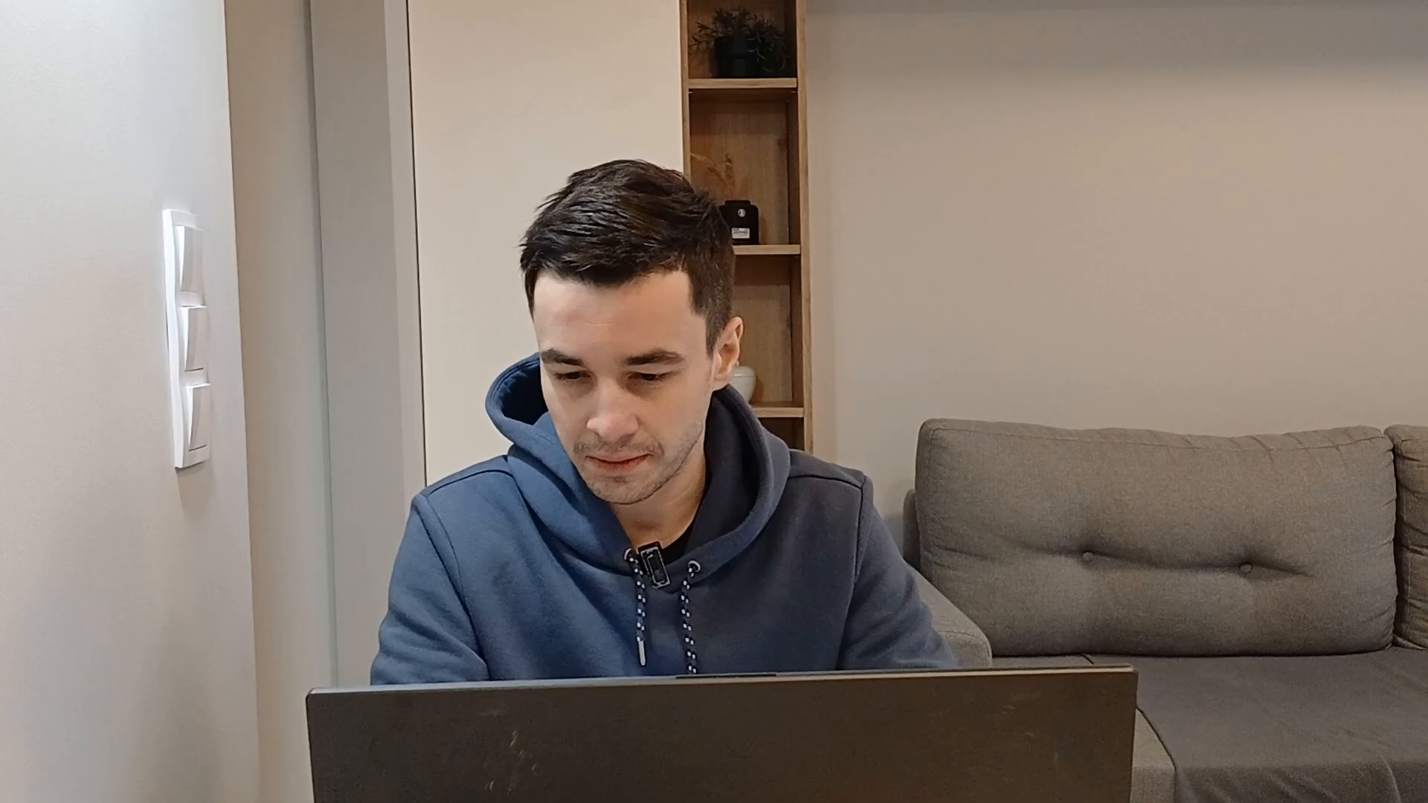
pyautogui.write('aria-label')
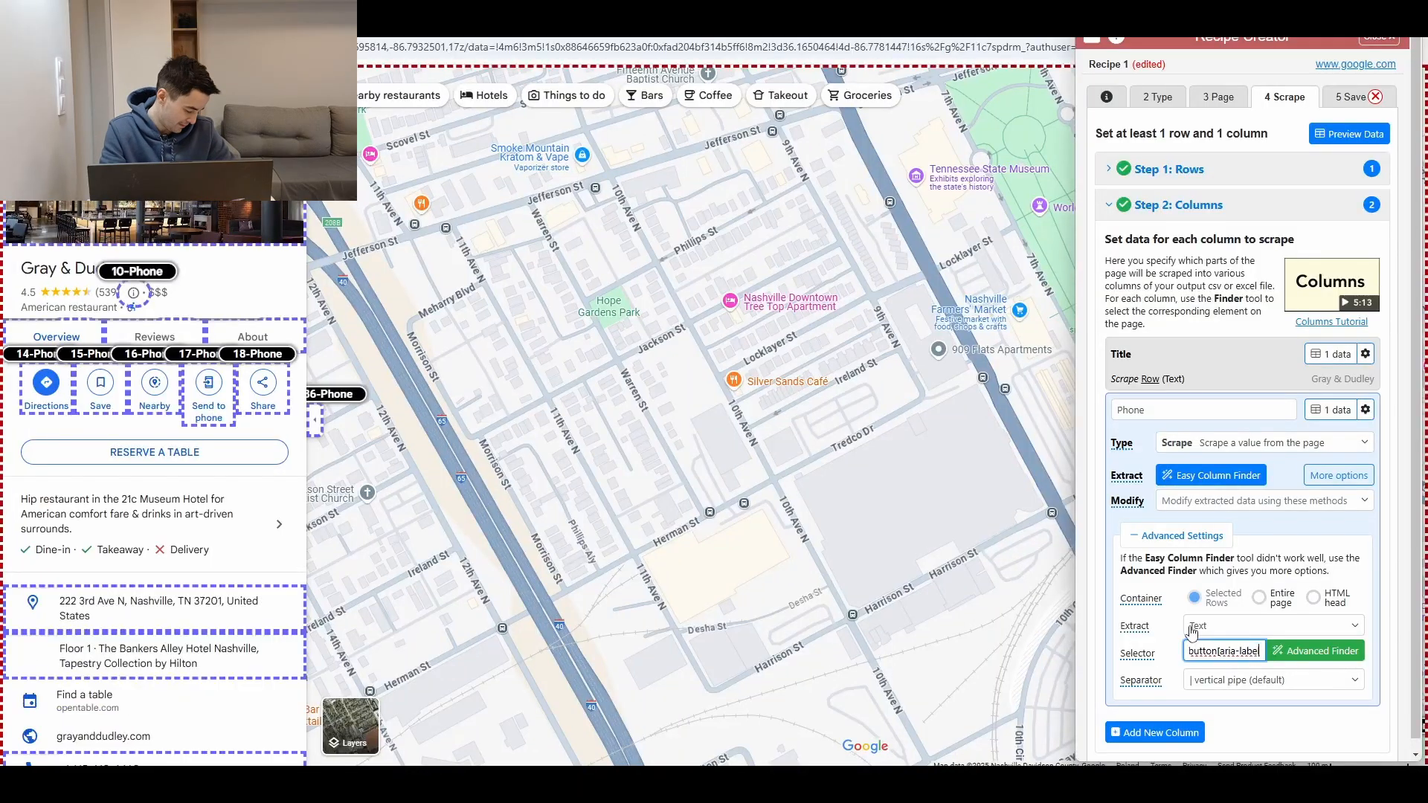
pyautogui.write('*="Phone"]')
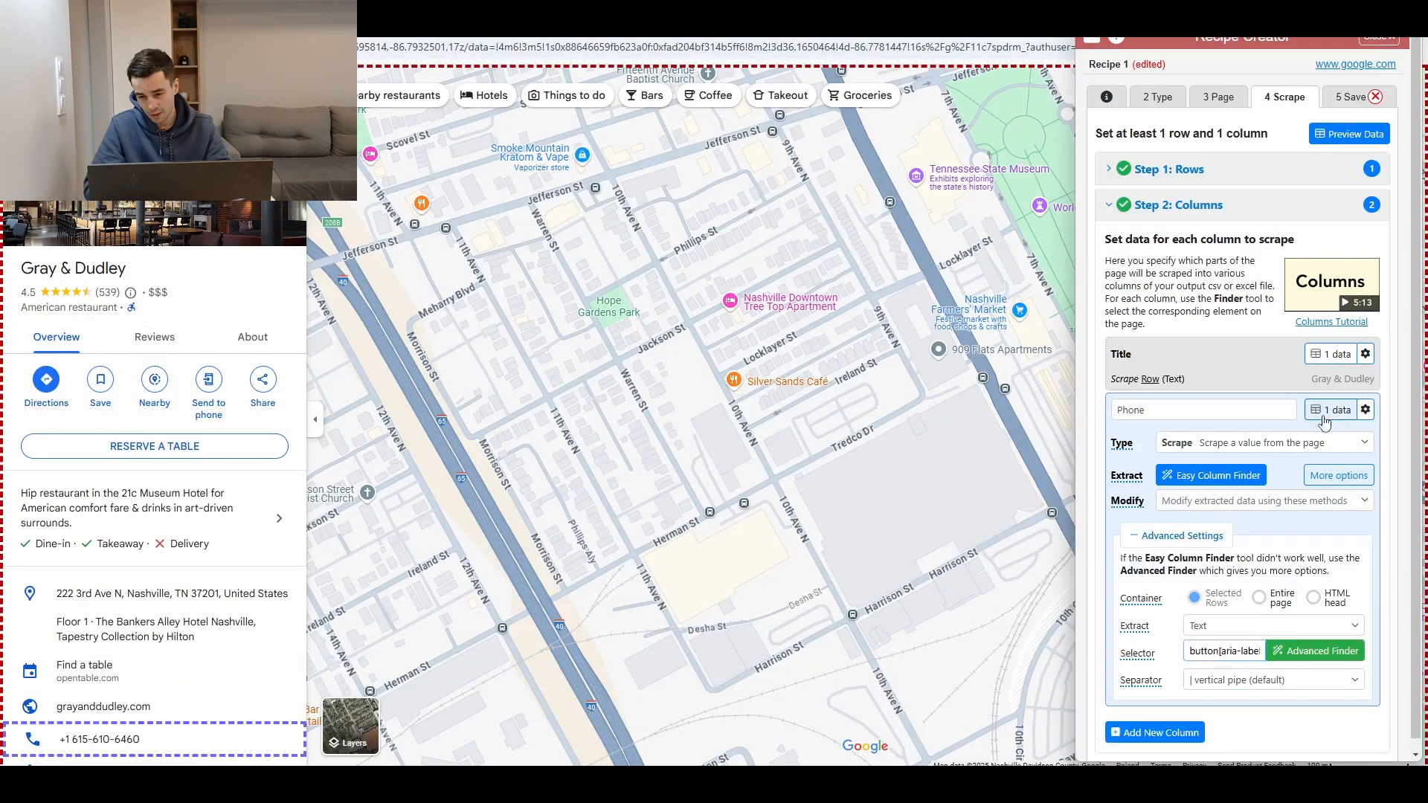
pyautogui.click(1325, 422)
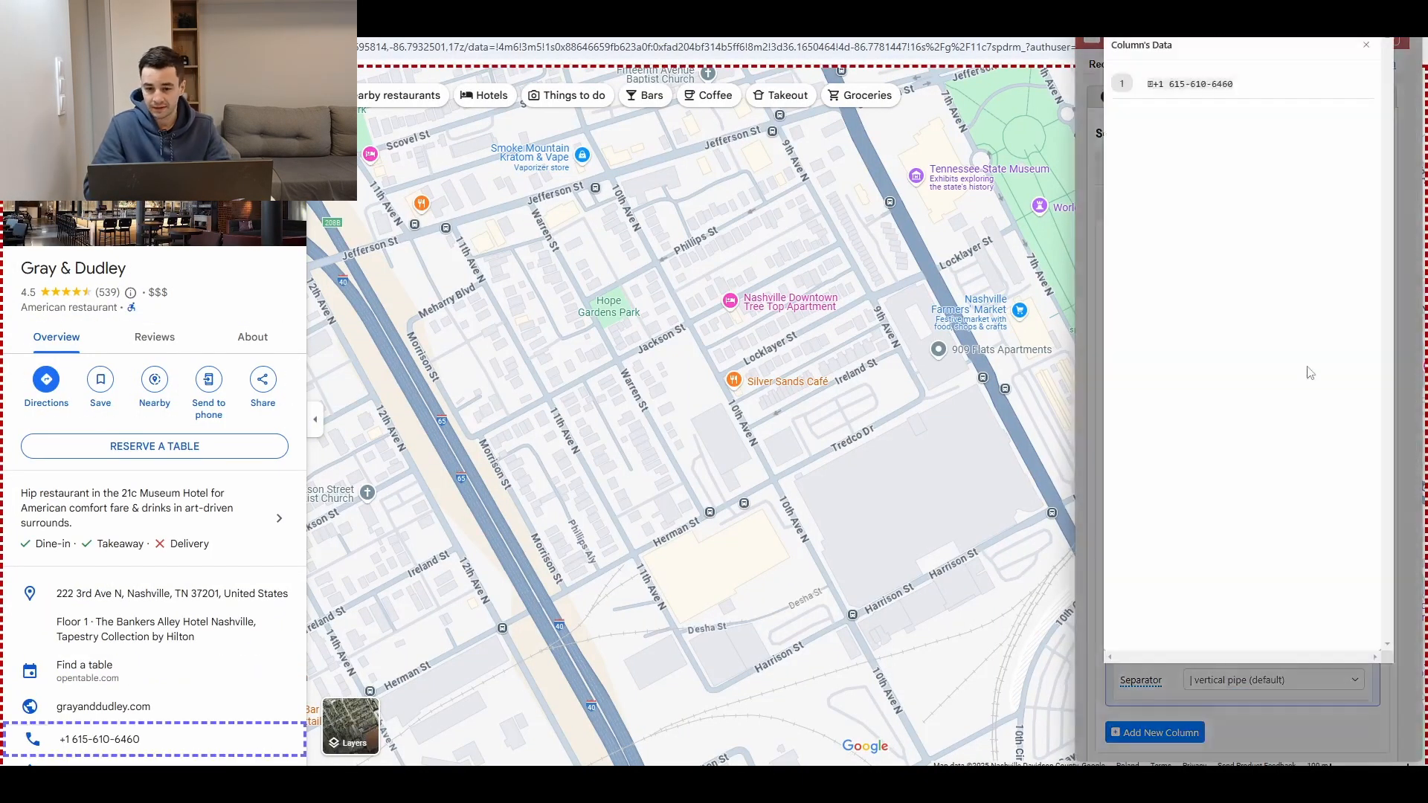
pyautogui.click(1366, 47)
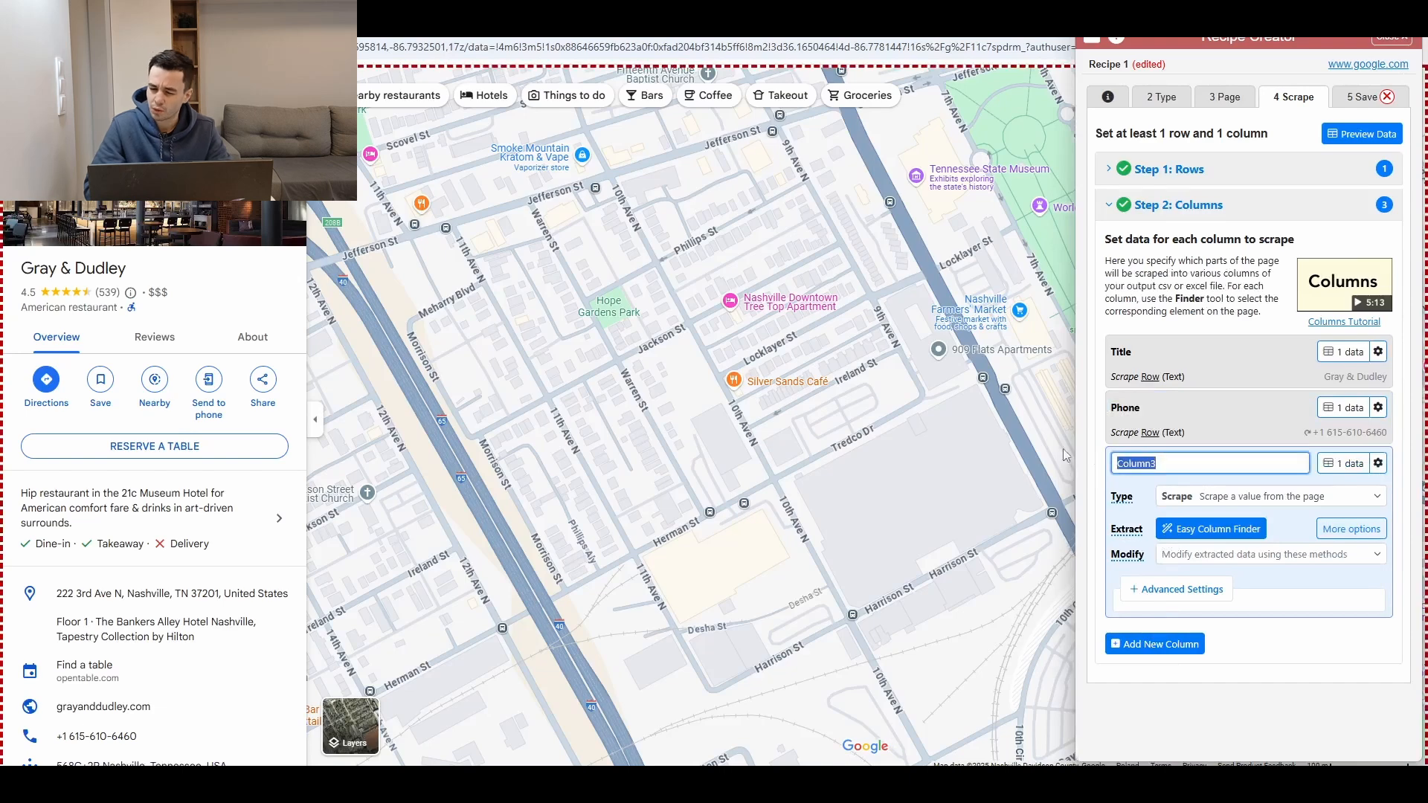
# Step: Add a Website column using an advanced aria-label selector and preview its extracted value
pyautogui.write('Website')
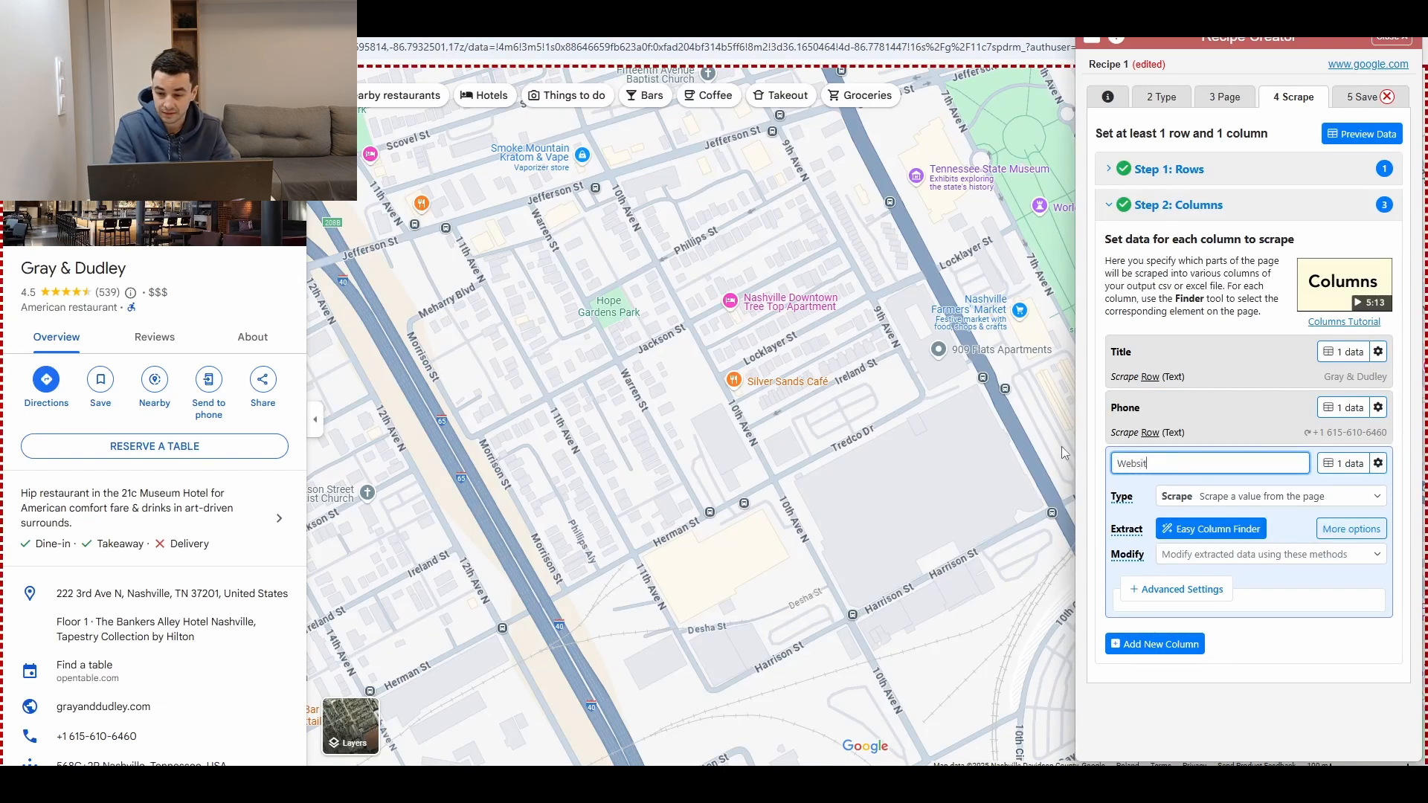
pyautogui.click(1177, 589)
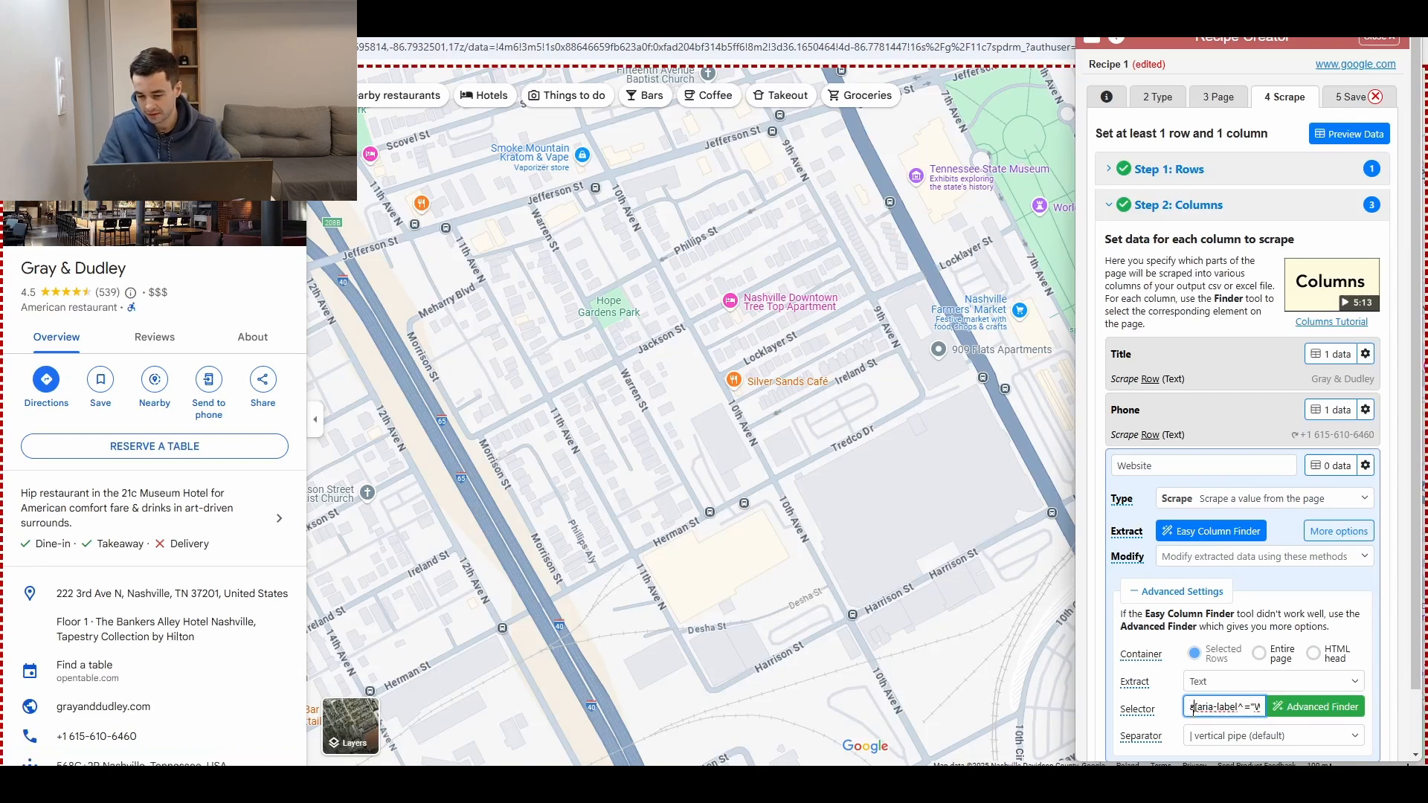
pyautogui.click(1331, 465)
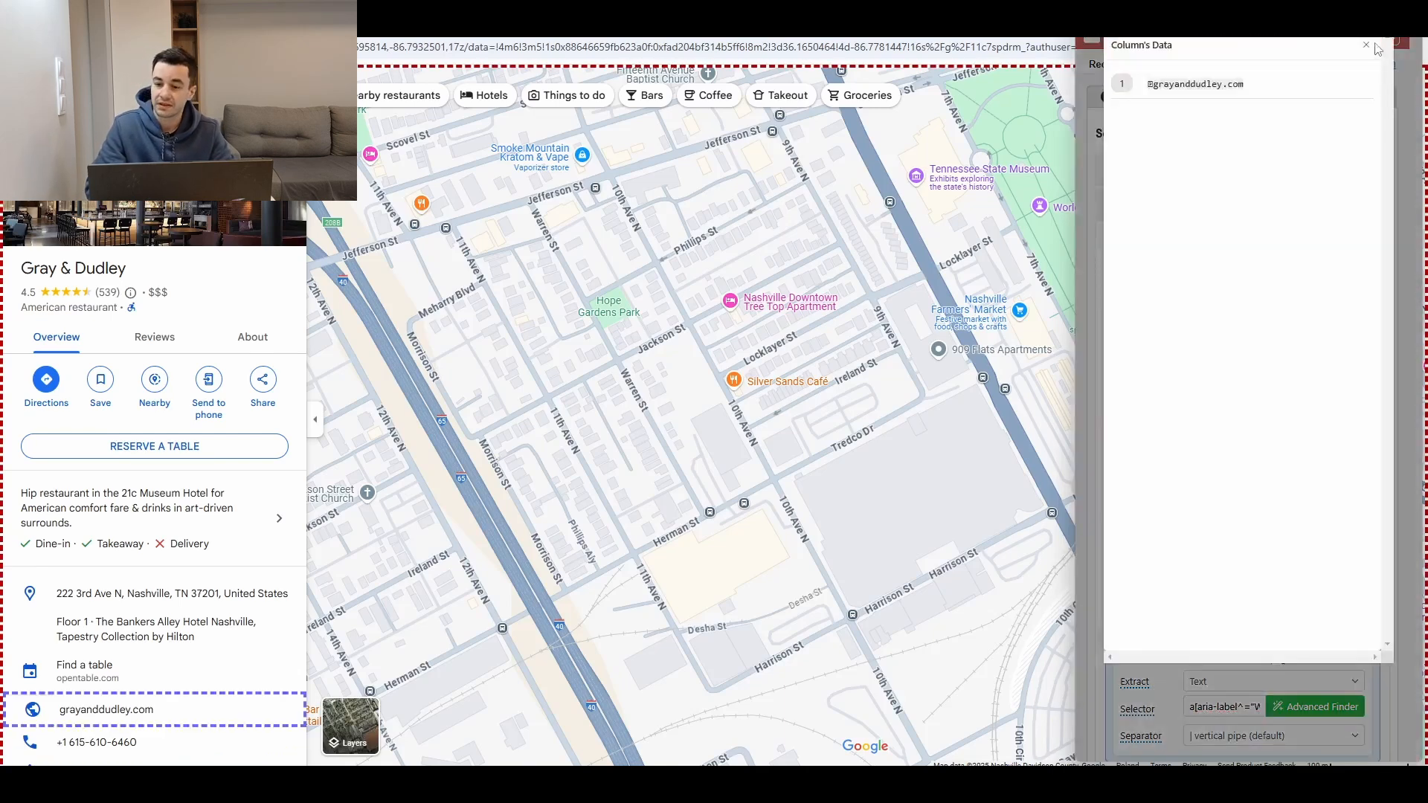
pyautogui.click(1370, 45)
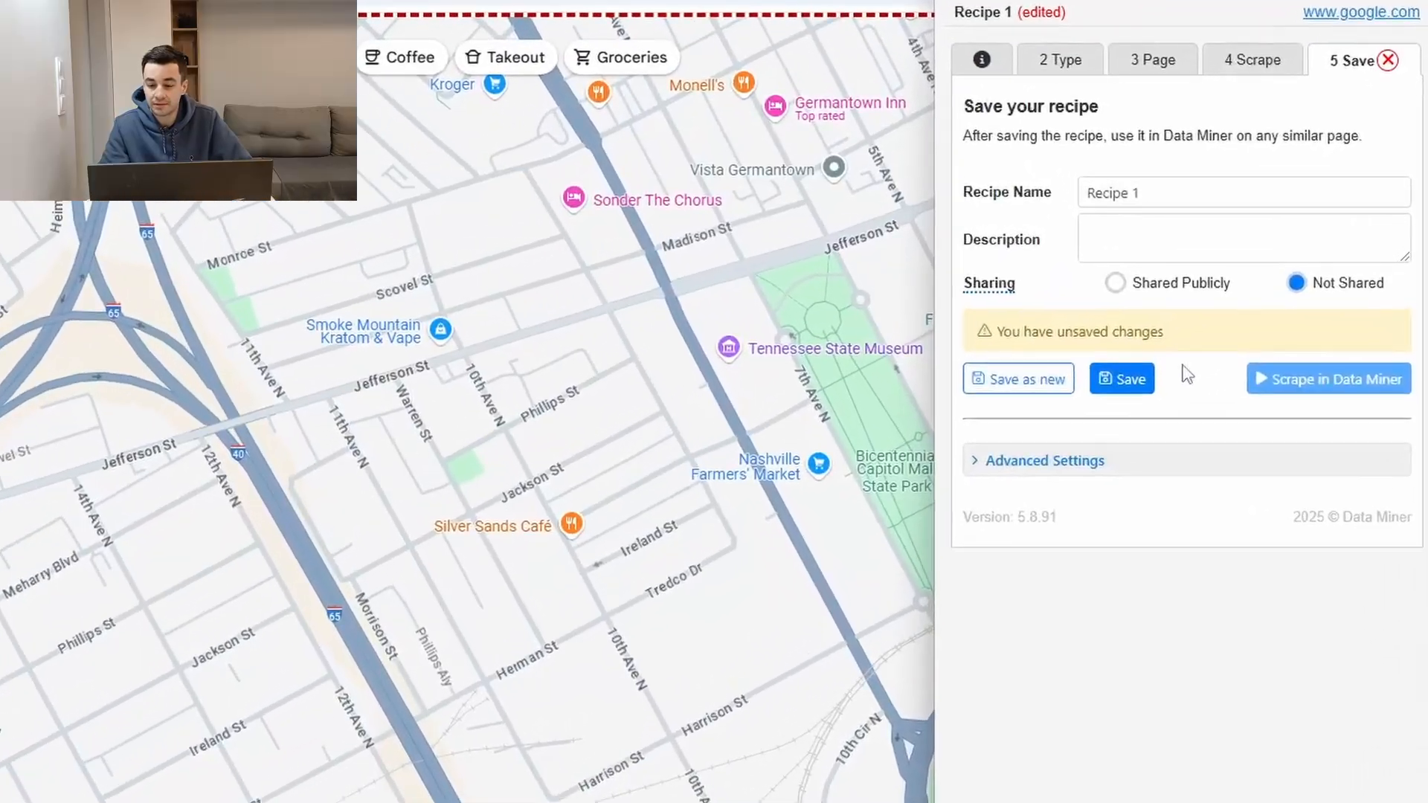
# Step: Save the recipe as a new recipe named GMaps
pyautogui.tripleClick(1153, 187)
pyautogui.write('G')
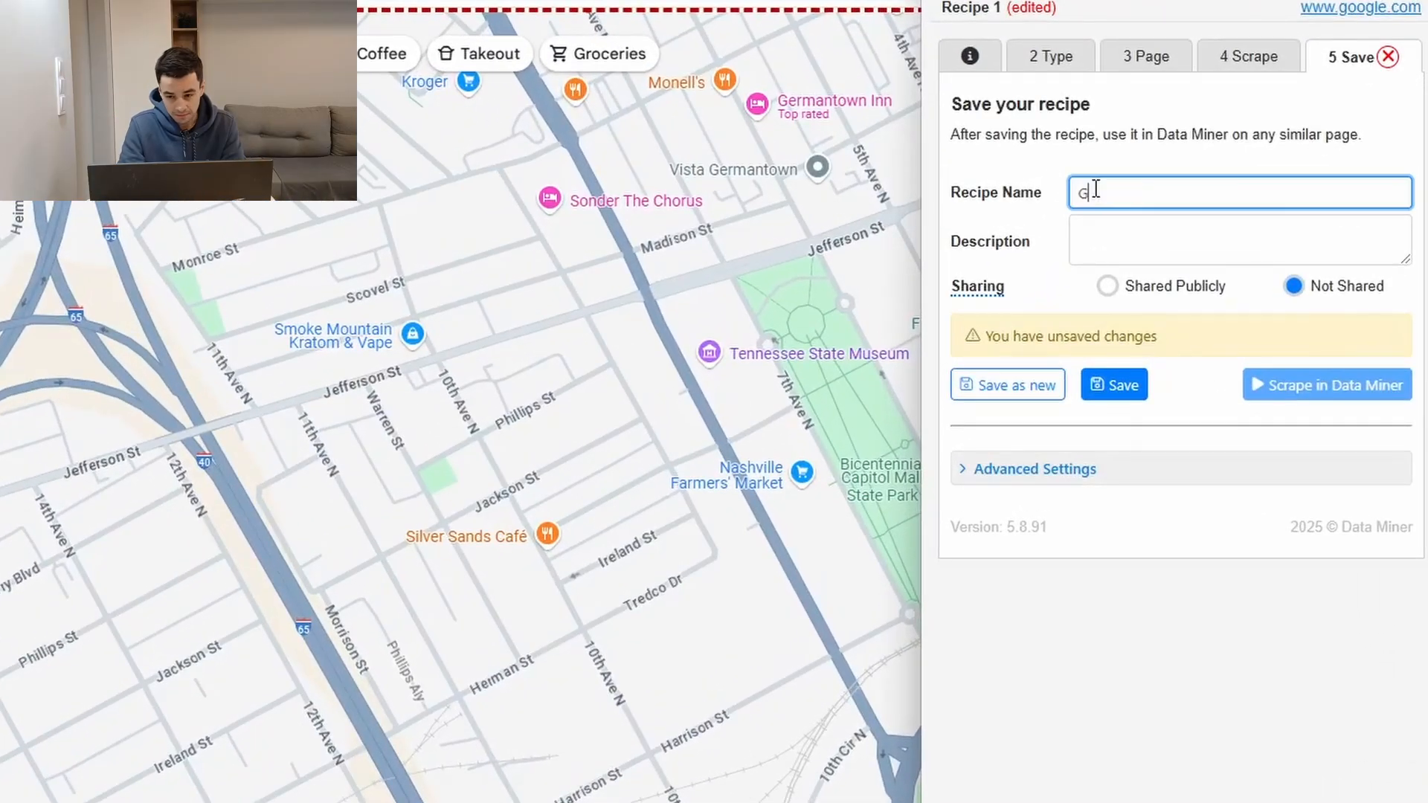
pyautogui.write('Maps')
pyautogui.click(1096, 390)
pyautogui.rightClick(1342, 388)
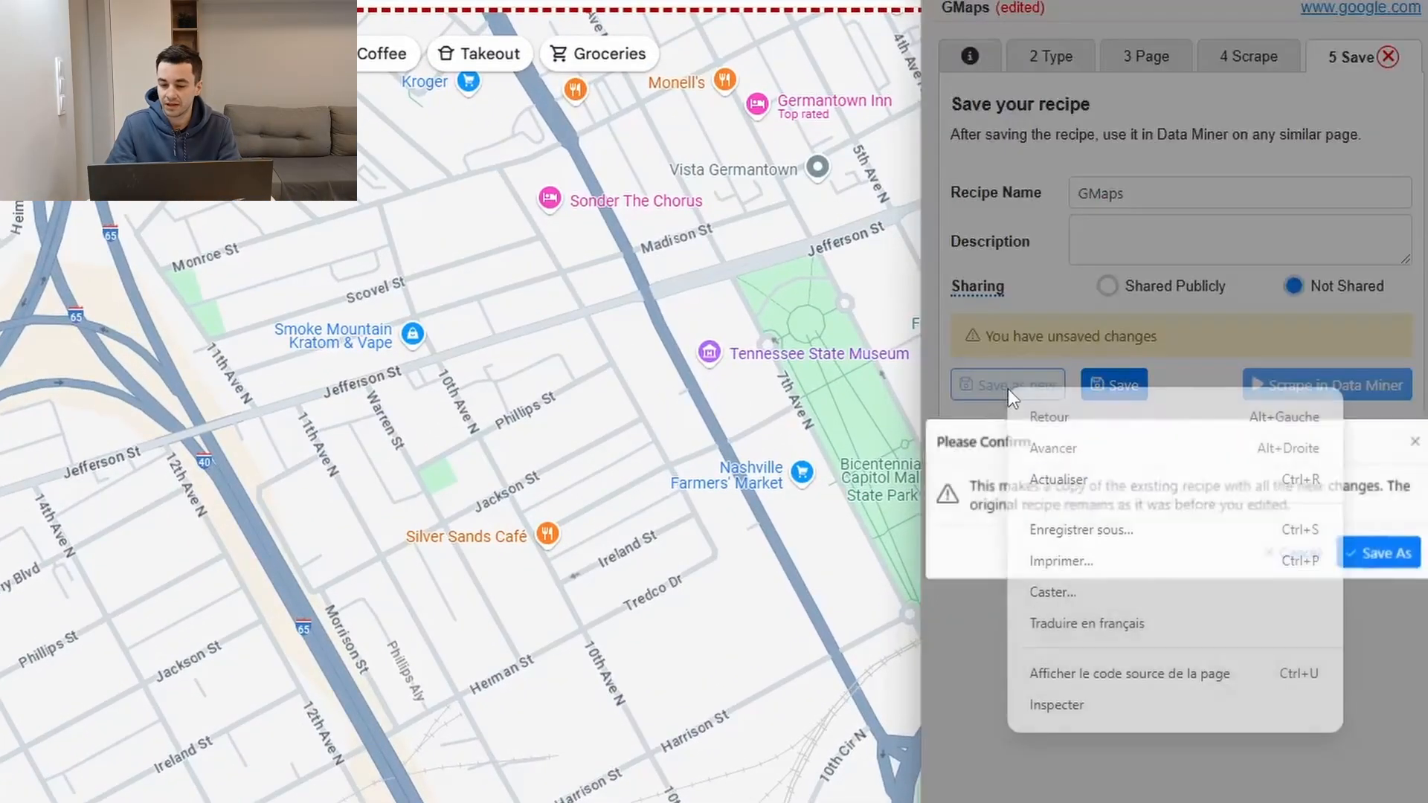
pyautogui.click(1364, 518)
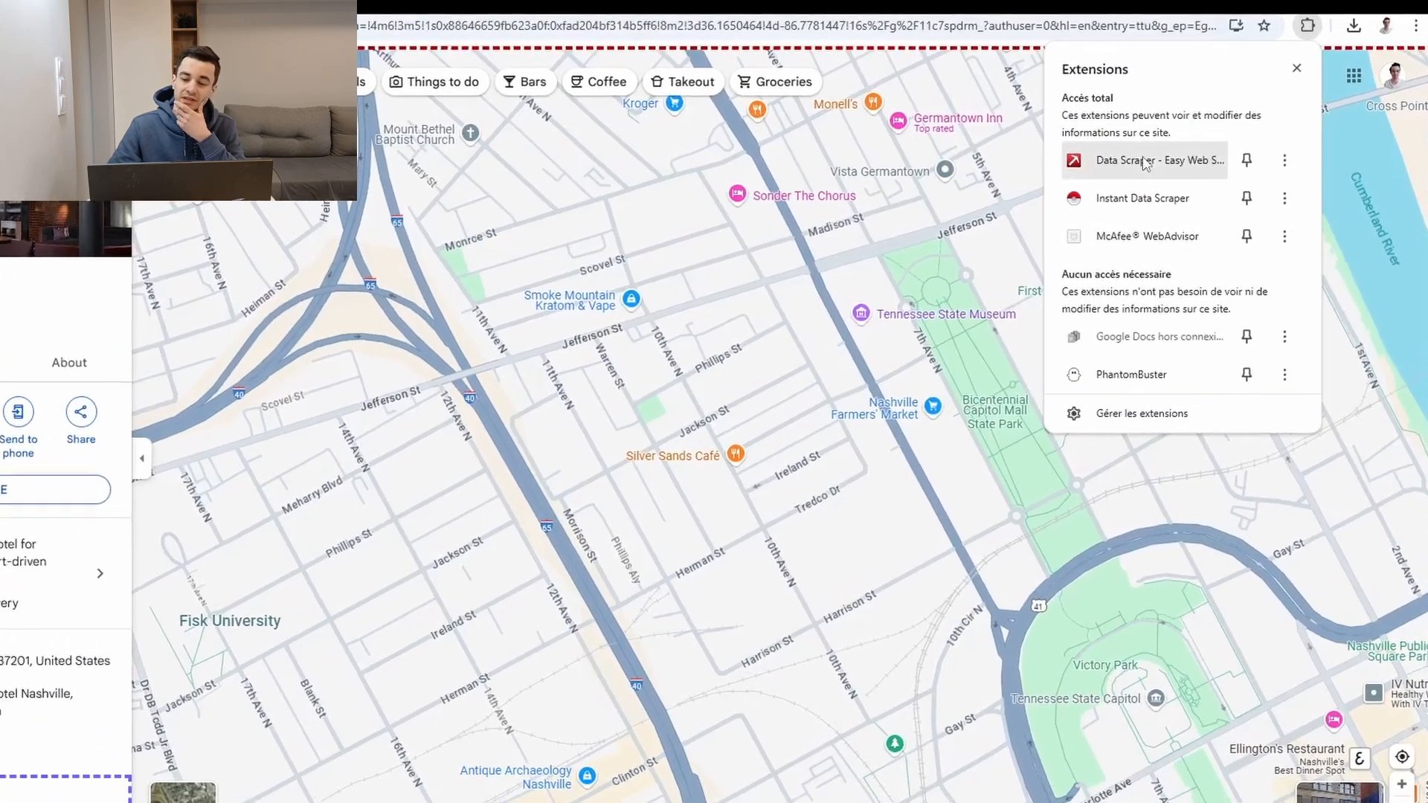
# Step: Open Data Miner's Crawl Scrape and start creating a new crawl
pyautogui.click(1163, 161)
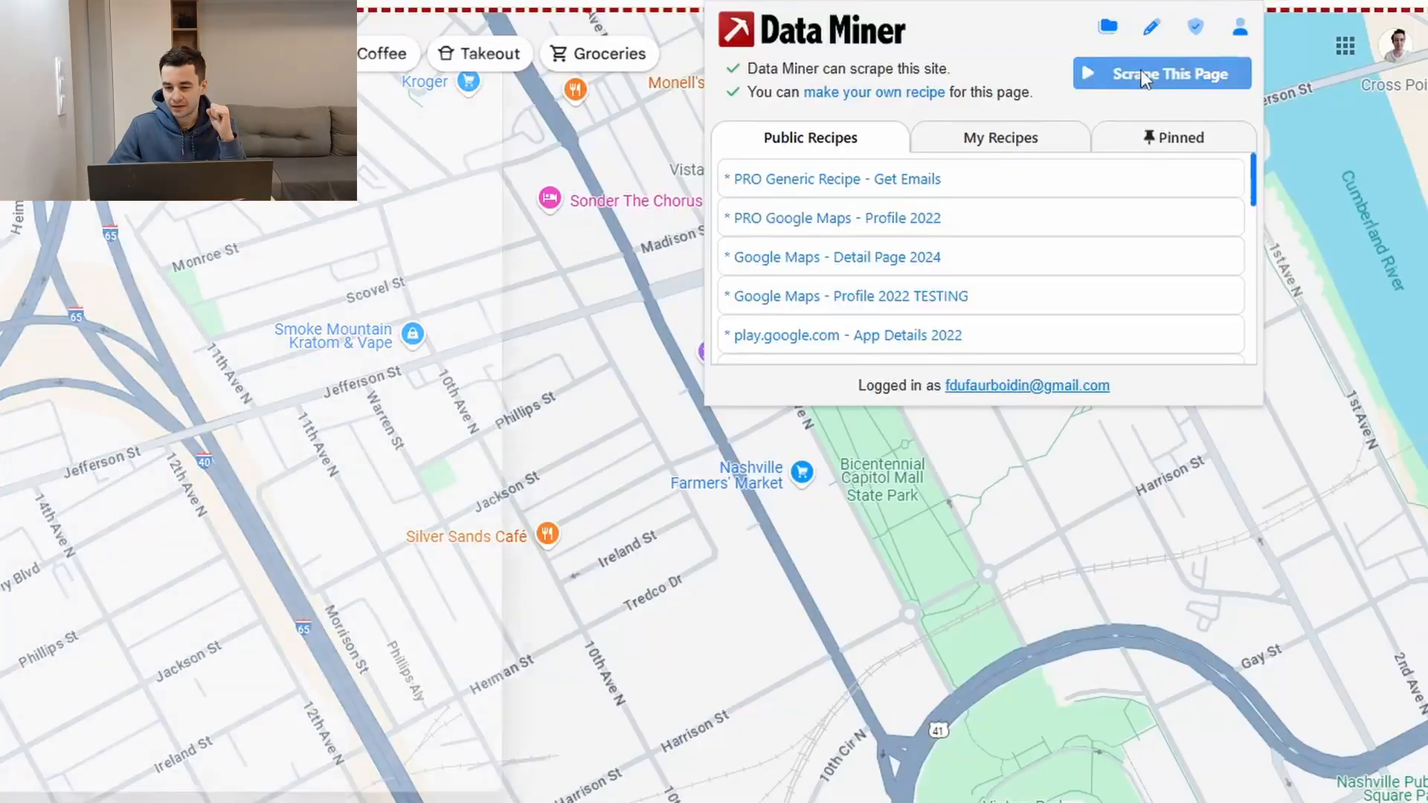
pyautogui.click(1141, 74)
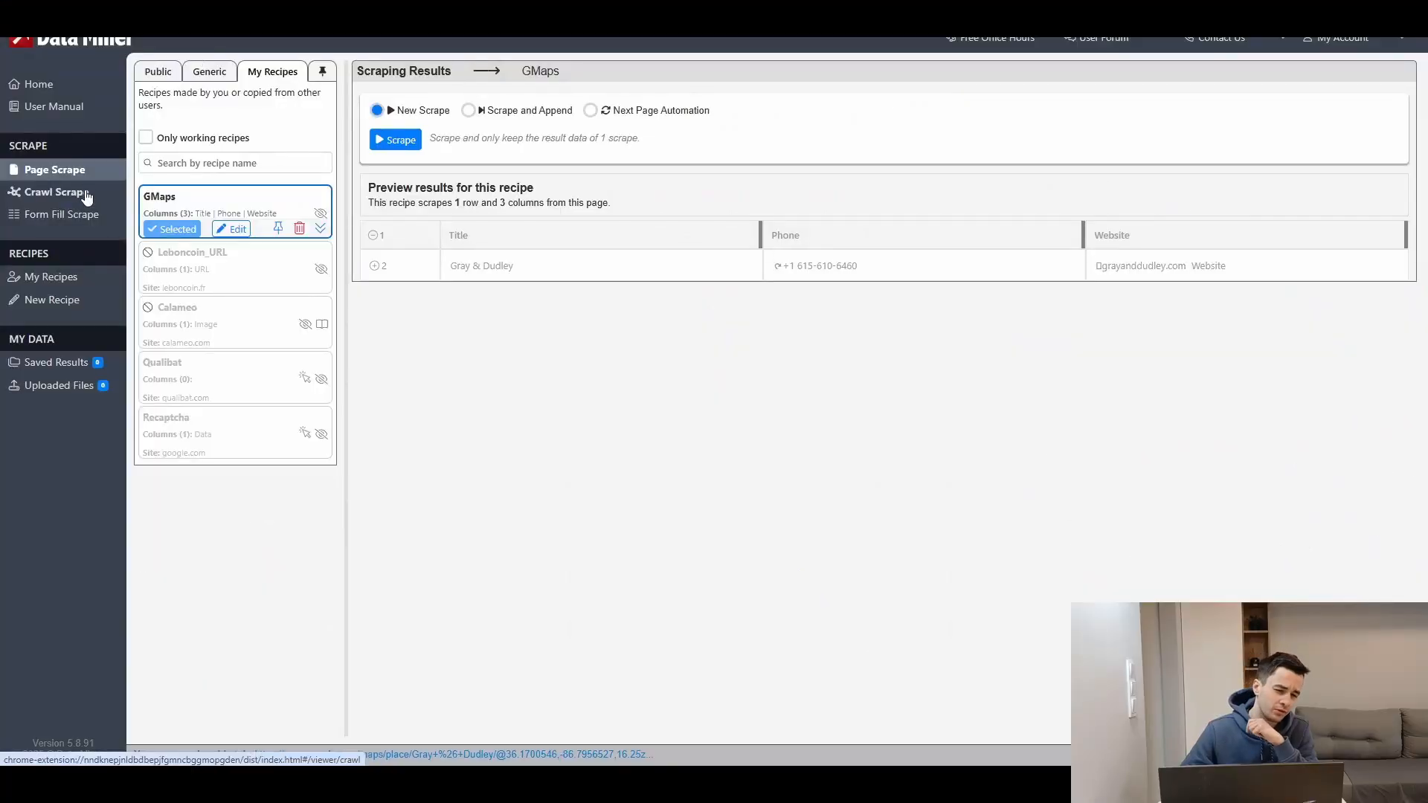
pyautogui.click(86, 195)
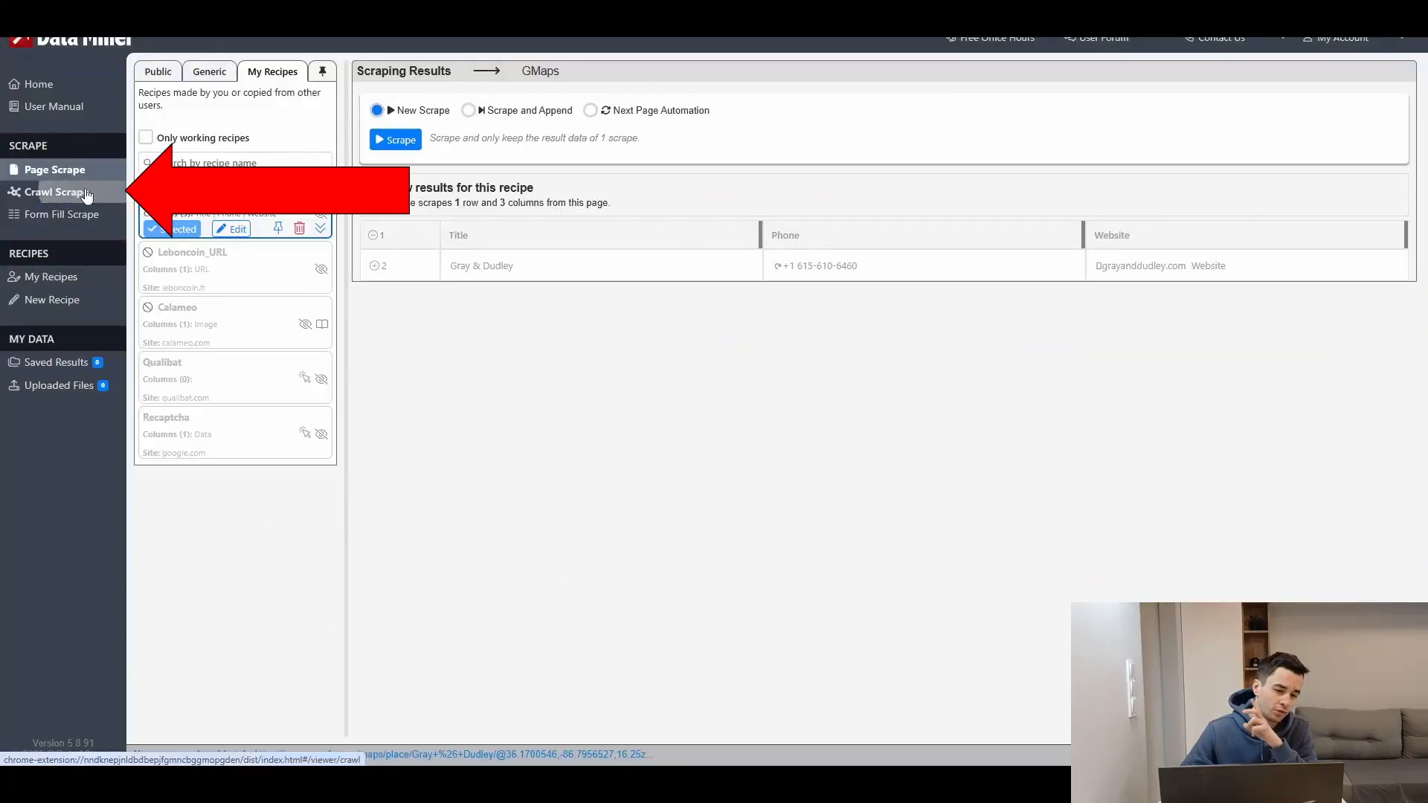
pyautogui.click(223, 73)
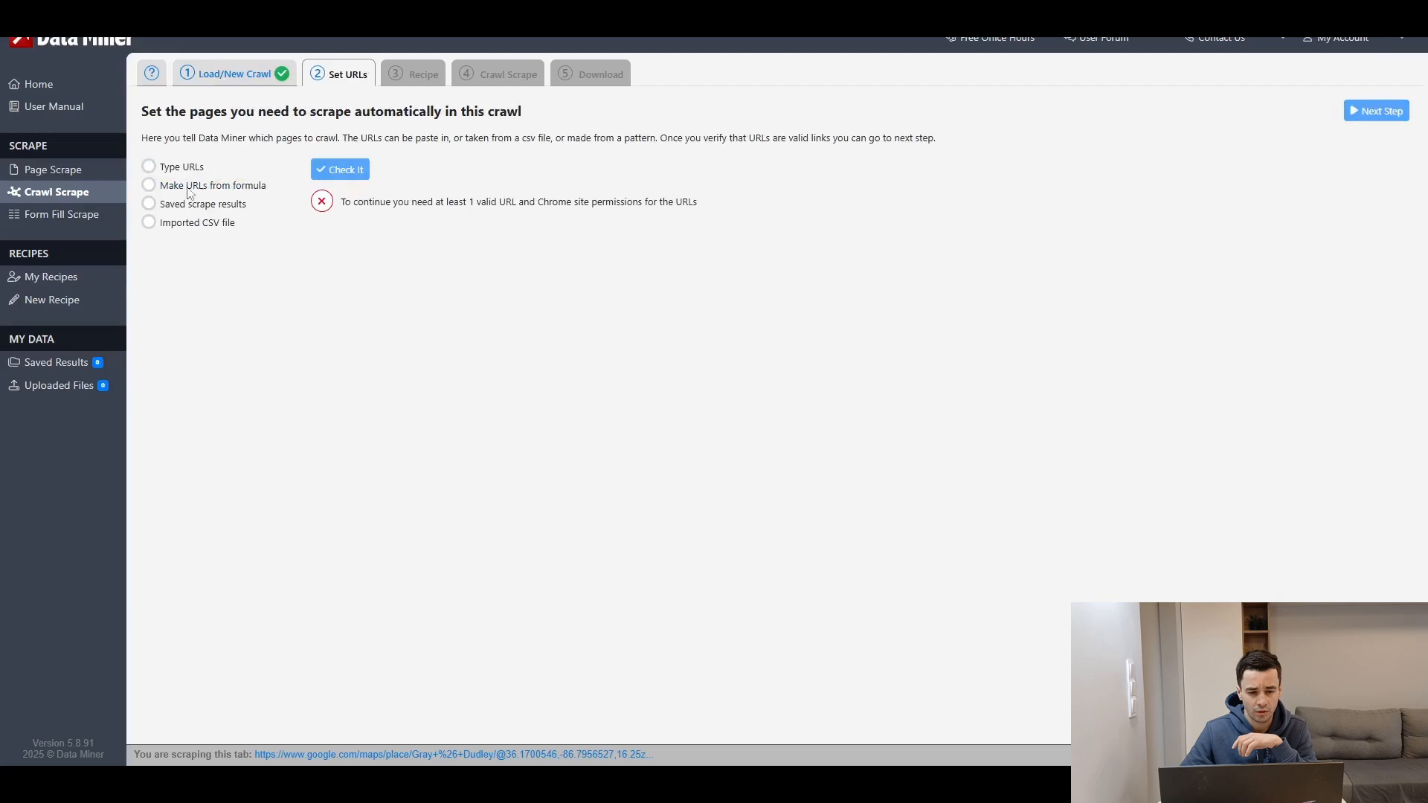
pyautogui.click(148, 167)
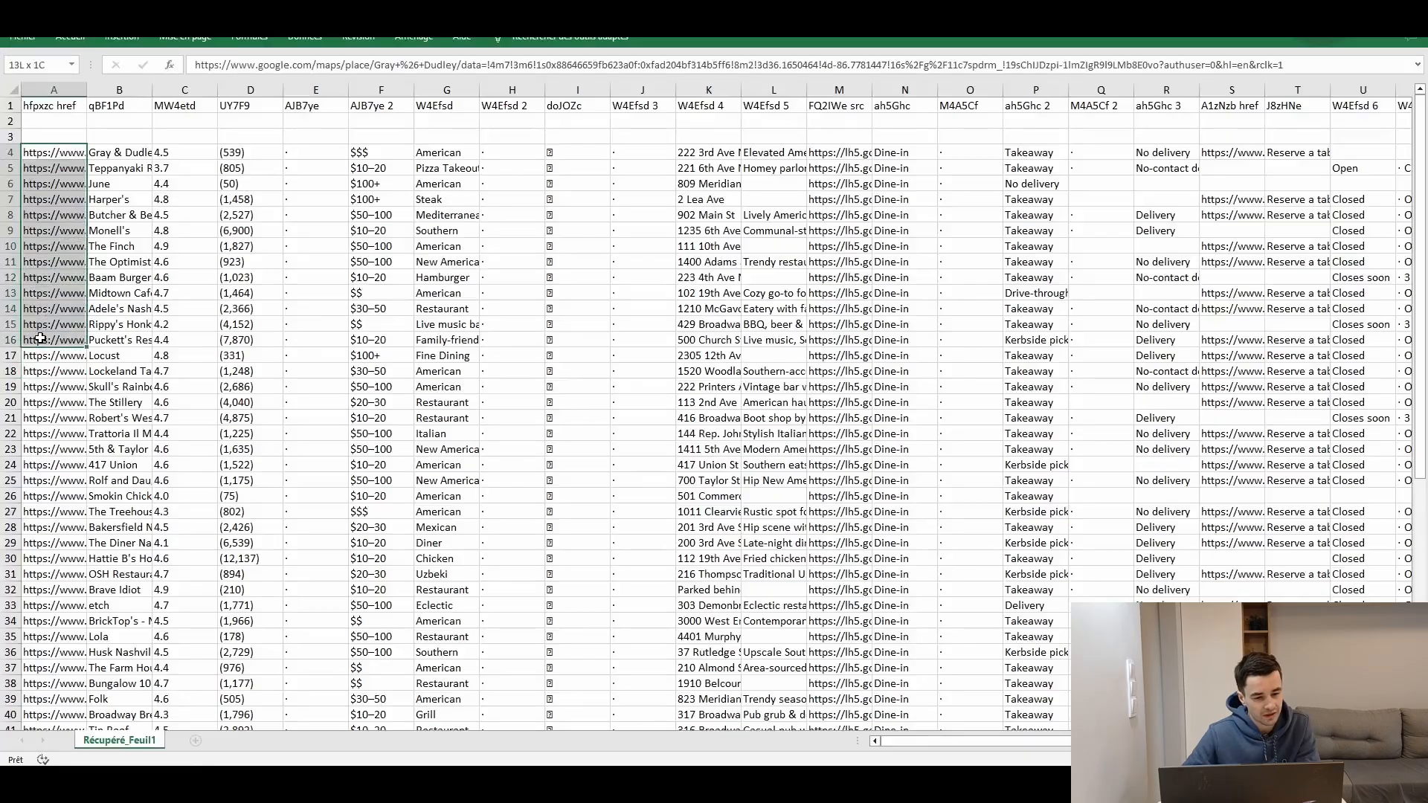
# Step: Copy the restaurant URLs from column A of the spreadsheet, paste them as the crawl's URL list, and check them
pyautogui.moveTo(42, 349); pyautogui.dragTo(42, 320)
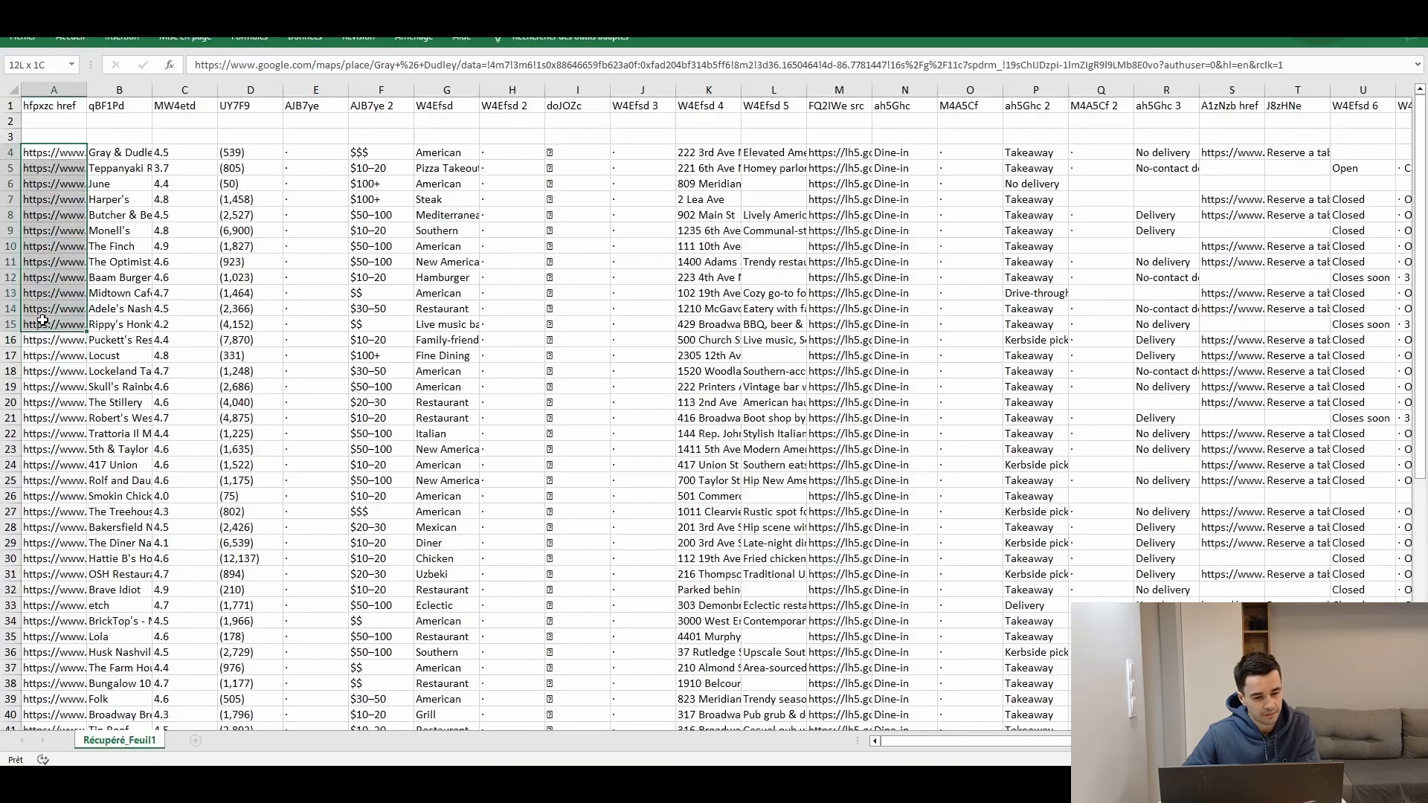
pyautogui.hotkey('ctrl', 'c')
pyautogui.hotkey('ctrl', 'v')
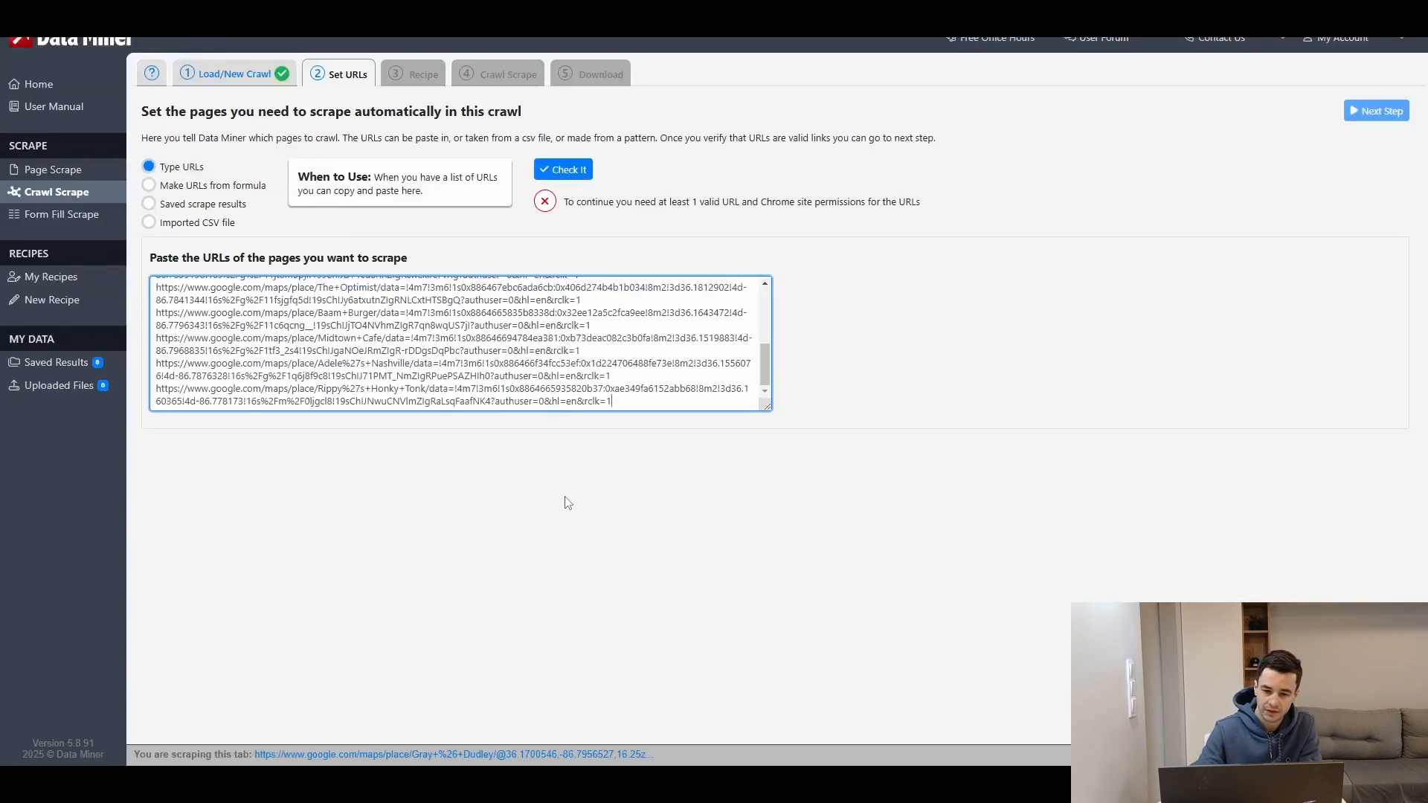
pyautogui.click(576, 171)
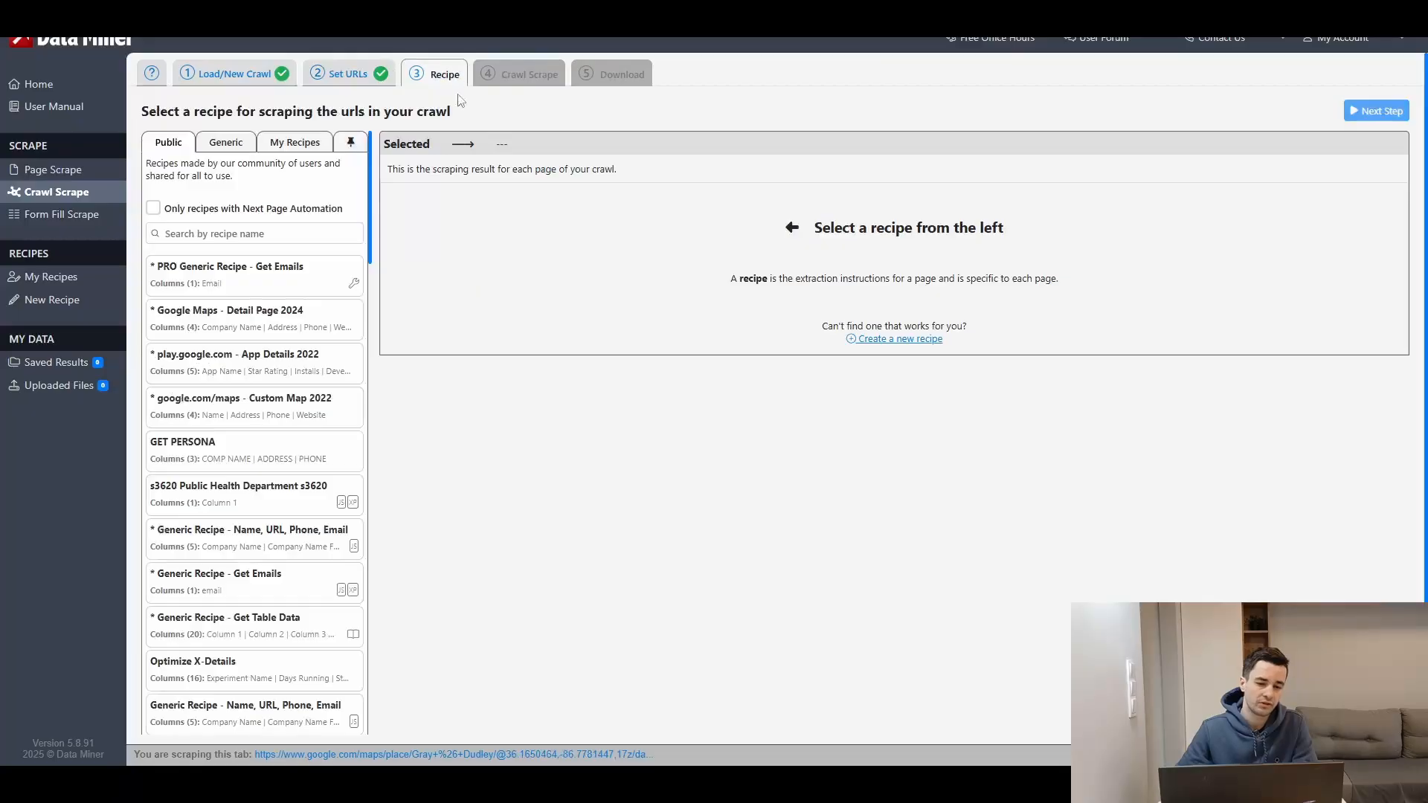
# Step: Select the GMaps recipe from My Recipes for the crawl and continue to the next step
pyautogui.click(303, 143)
pyautogui.click(235, 254)
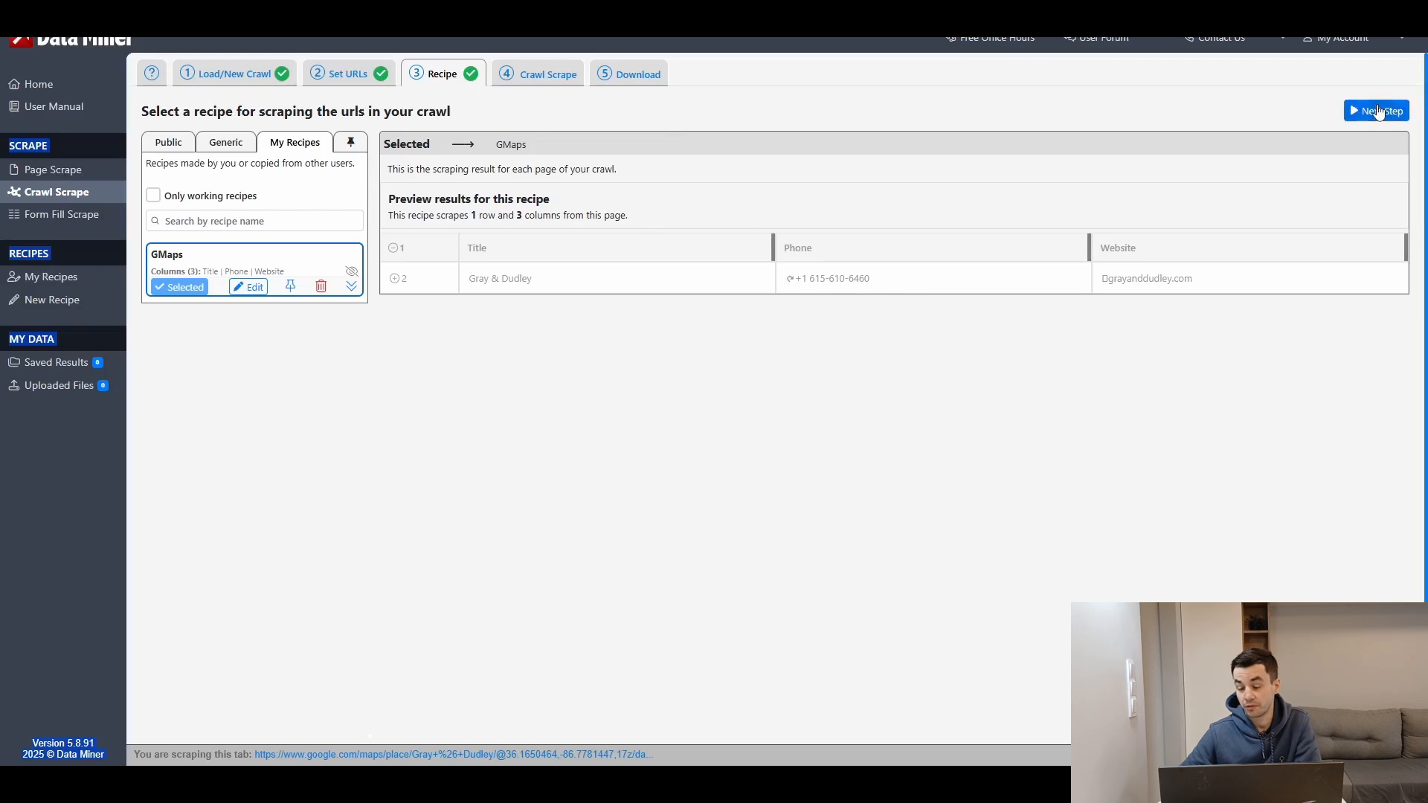
pyautogui.click(1376, 113)
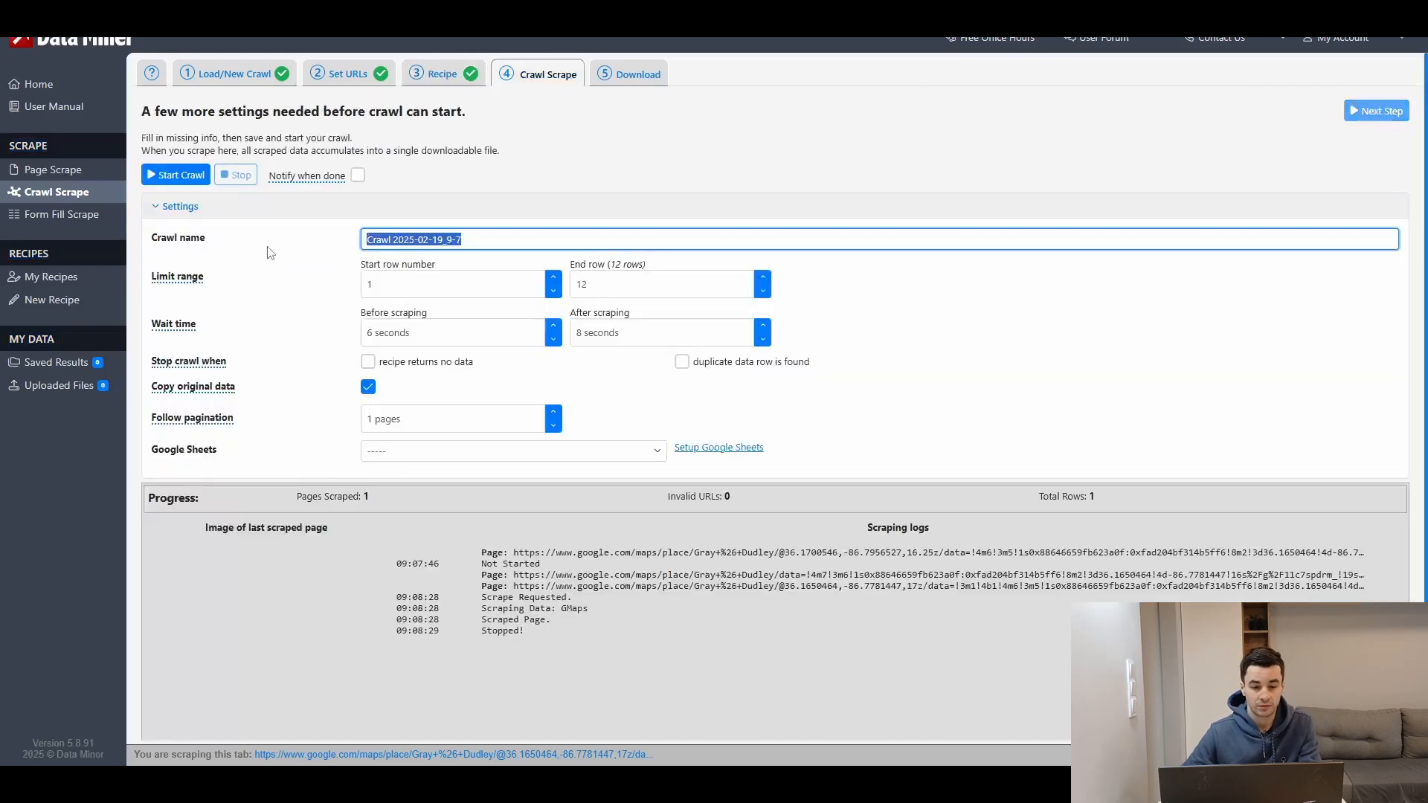
# Step: Name the crawl Gmaps, limit it to rows 1 to 10, set both wait times to 5 seconds, and start it
pyautogui.write('Gmaps')
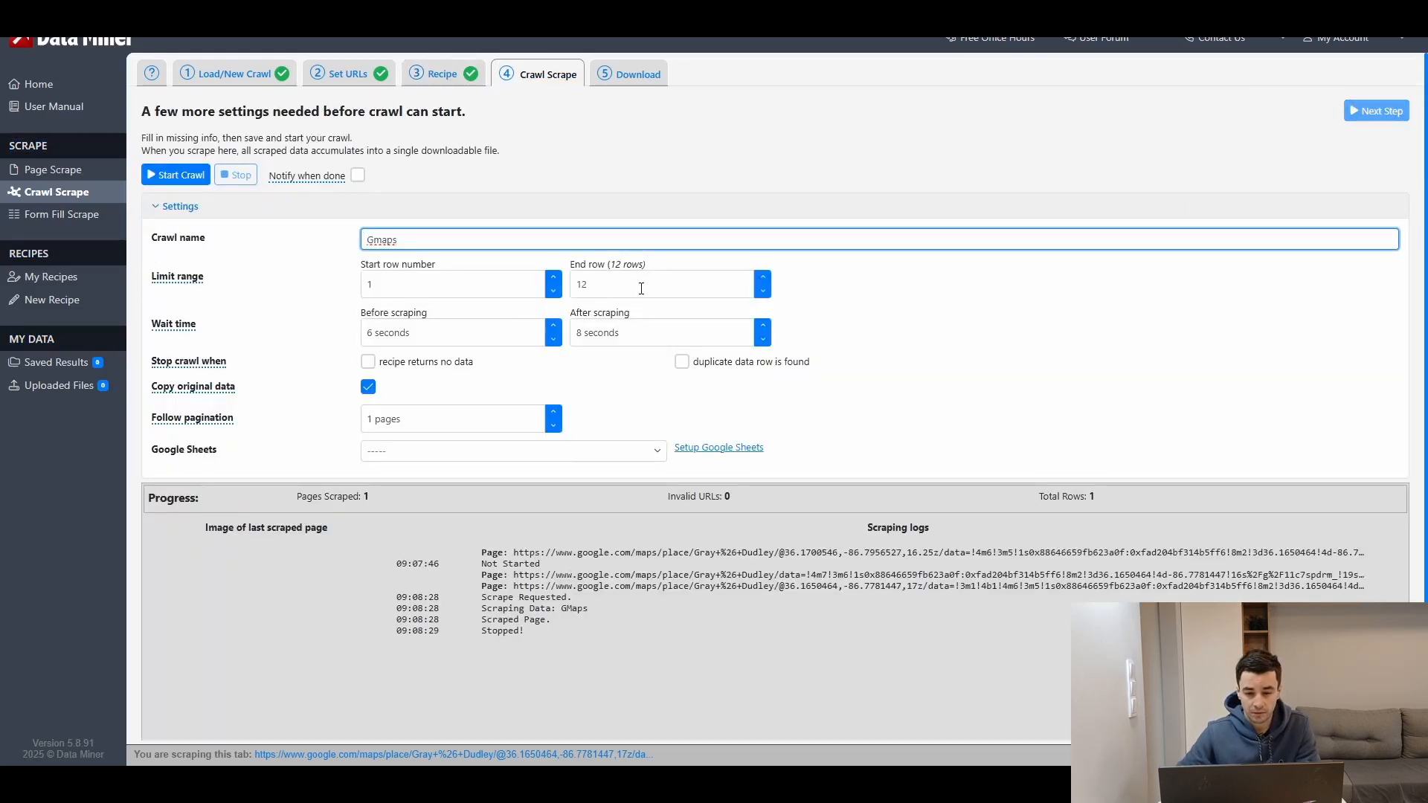
pyautogui.doubleClick(574, 295)
pyautogui.doubleClick(364, 337)
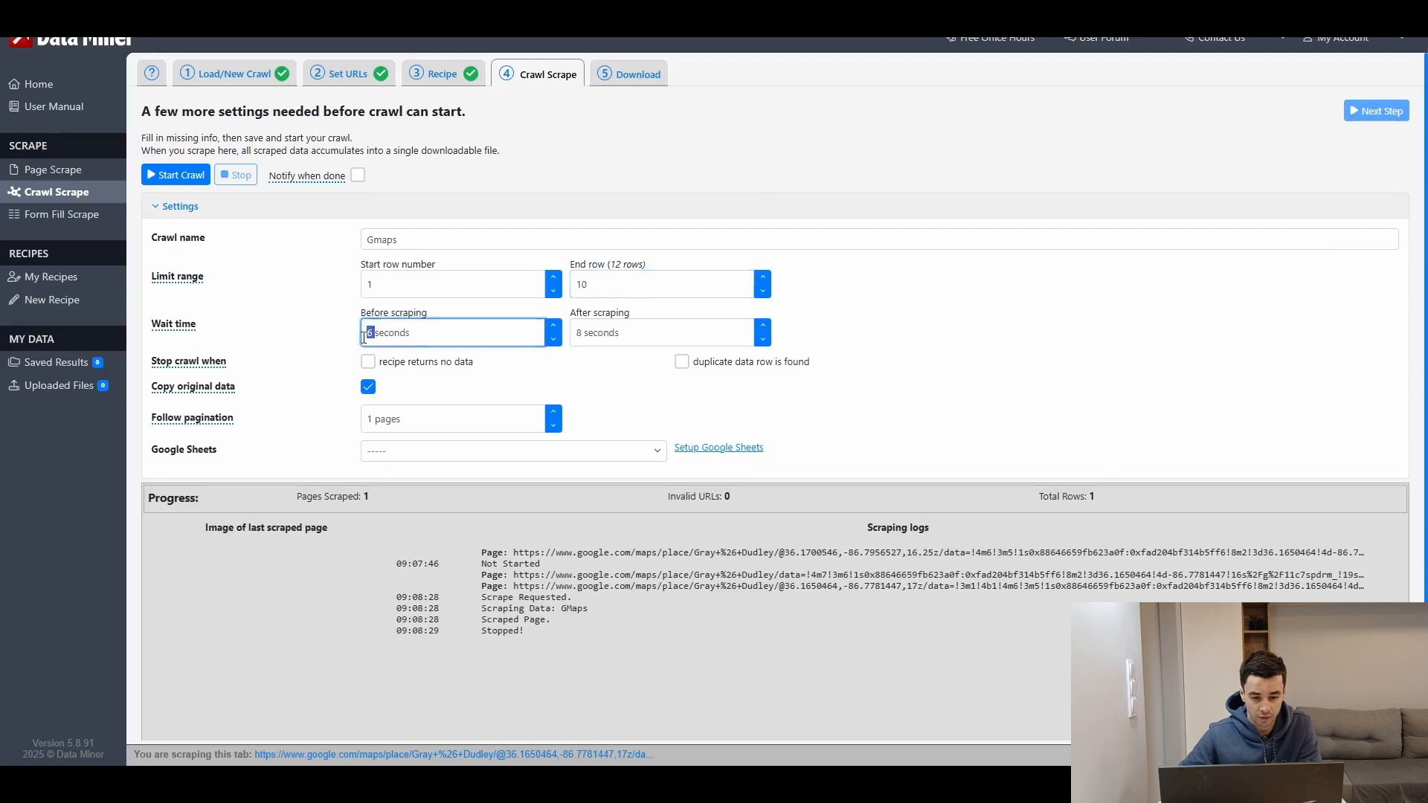
pyautogui.doubleClick(571, 332)
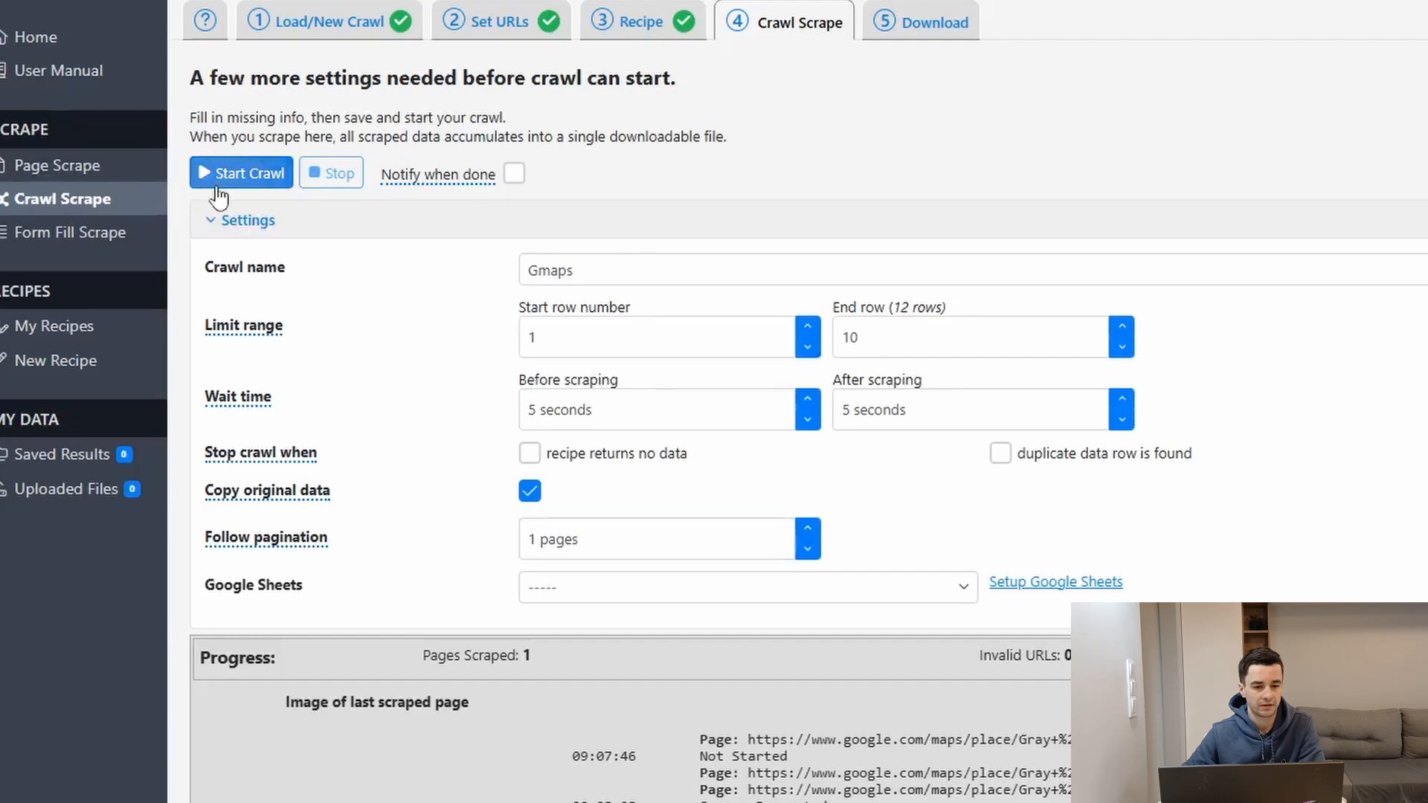
pyautogui.click(216, 192)
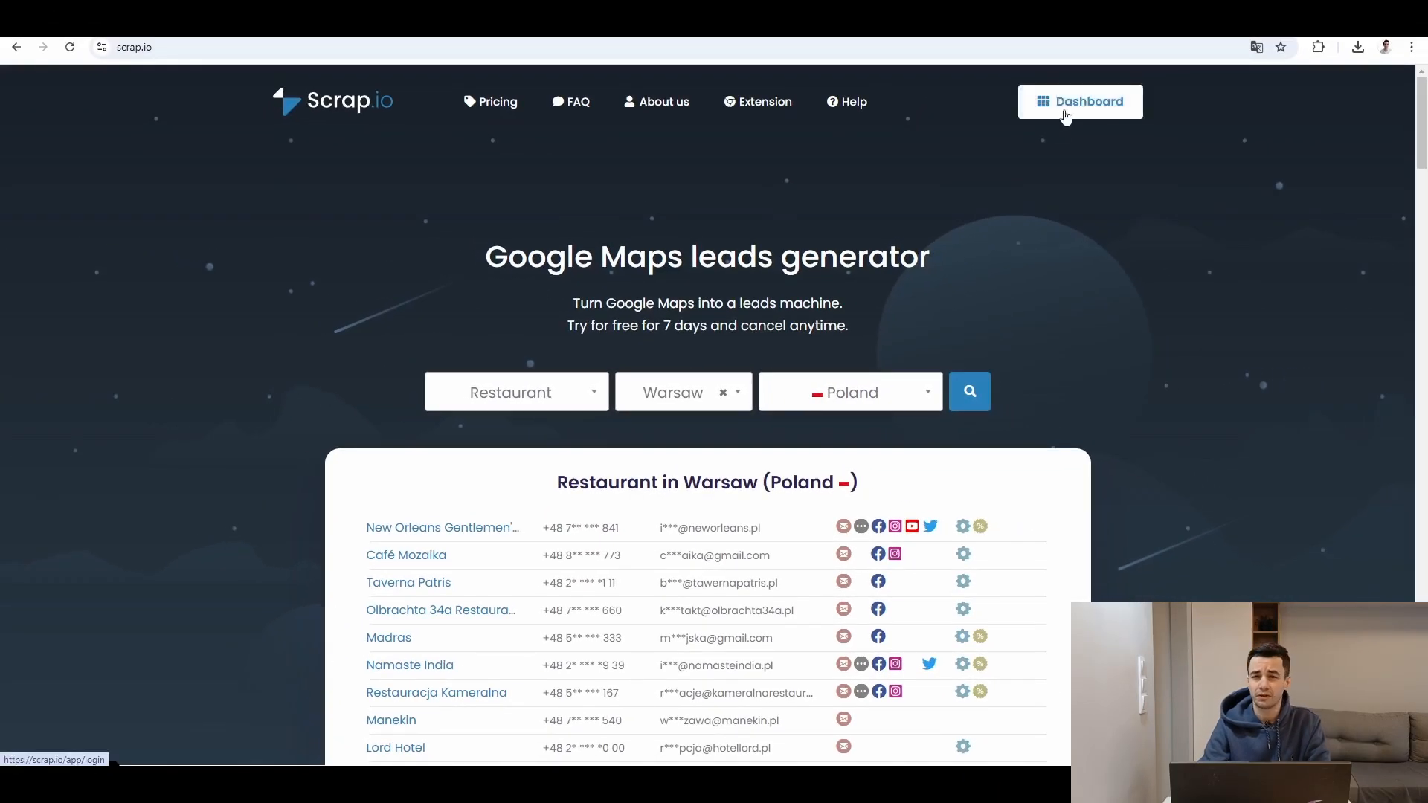
# Step: Switch to Scrap.io, open the dashboard, and set the search activity to Restaurant
pyautogui.click(1071, 118)
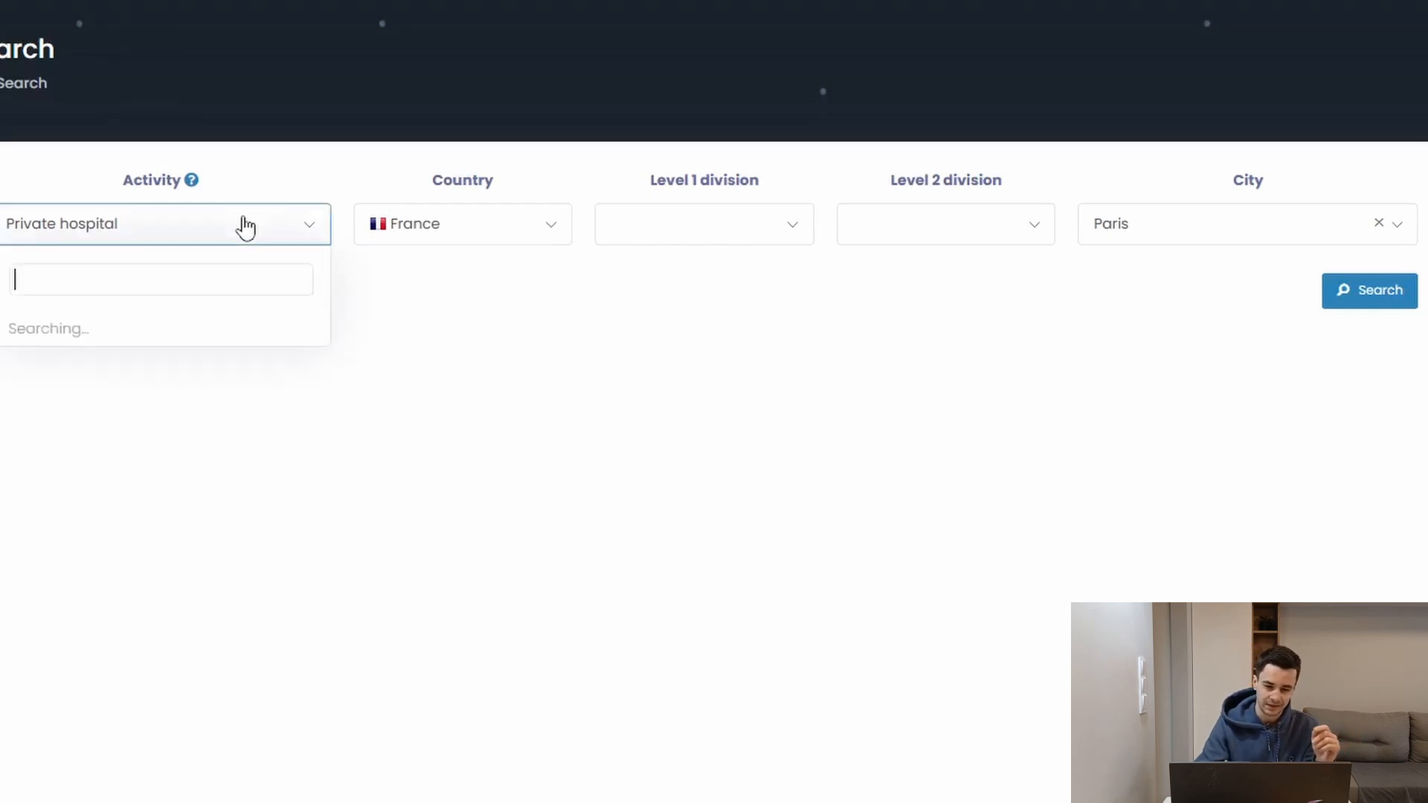
pyautogui.scroll(10, 252, 452)
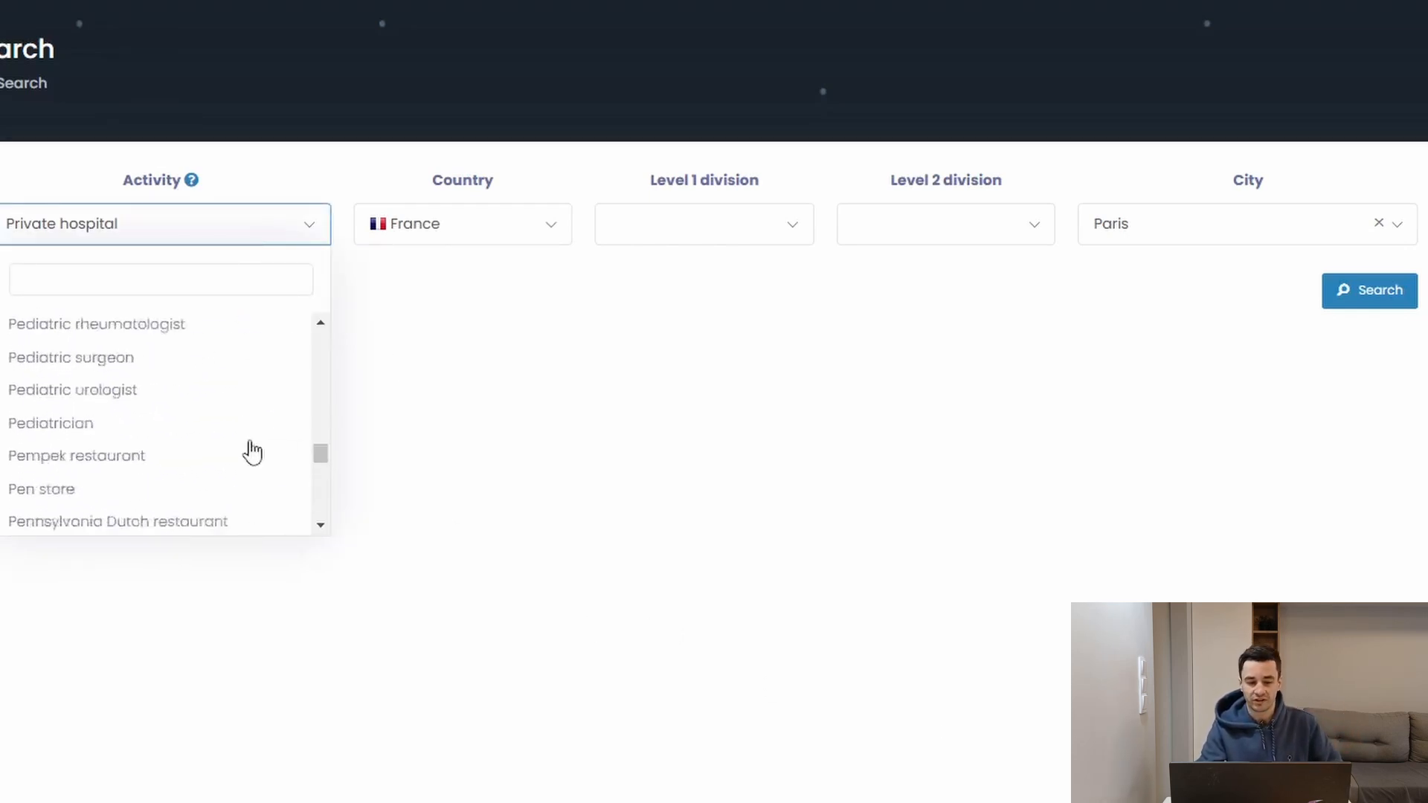
pyautogui.scroll(15, 252, 452)
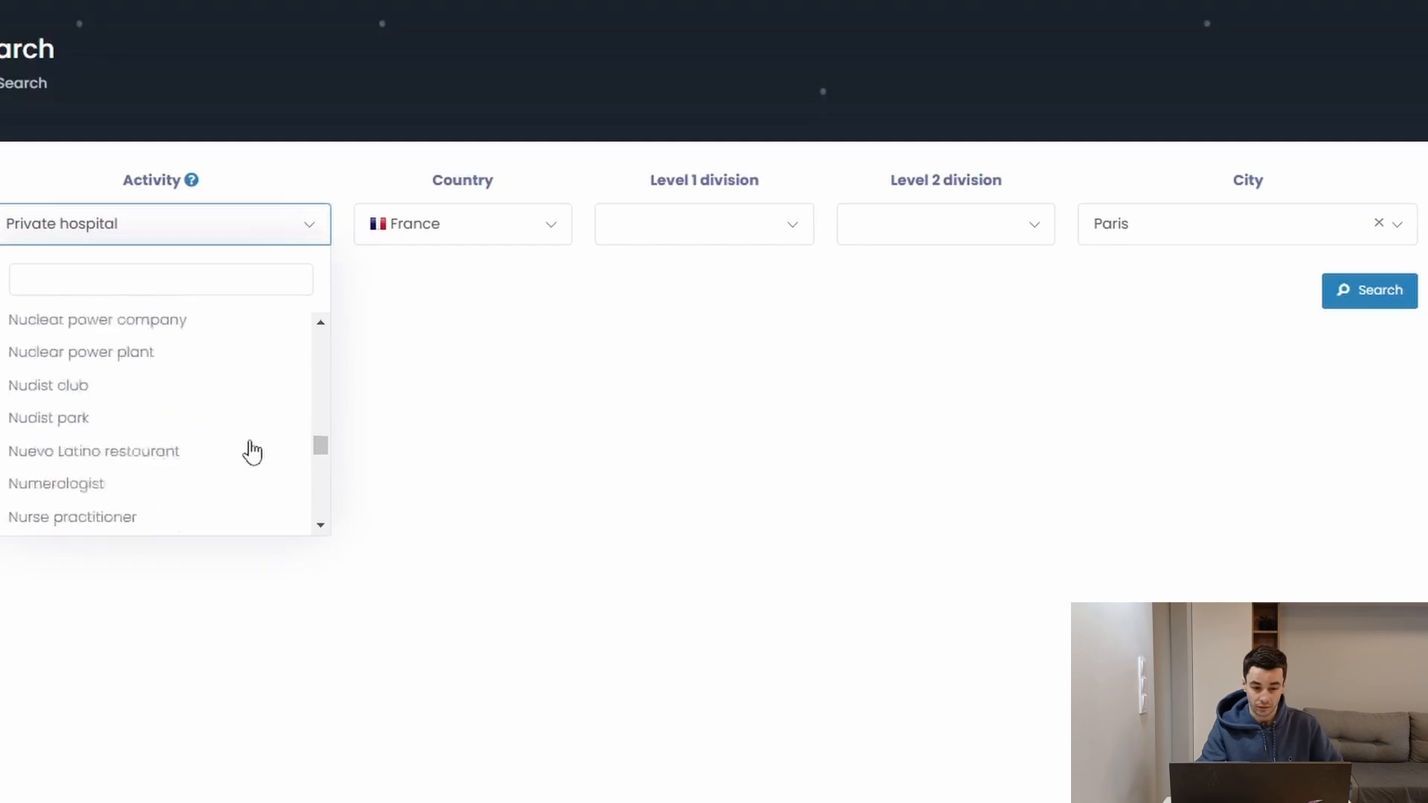
pyautogui.scroll(3, 251, 453)
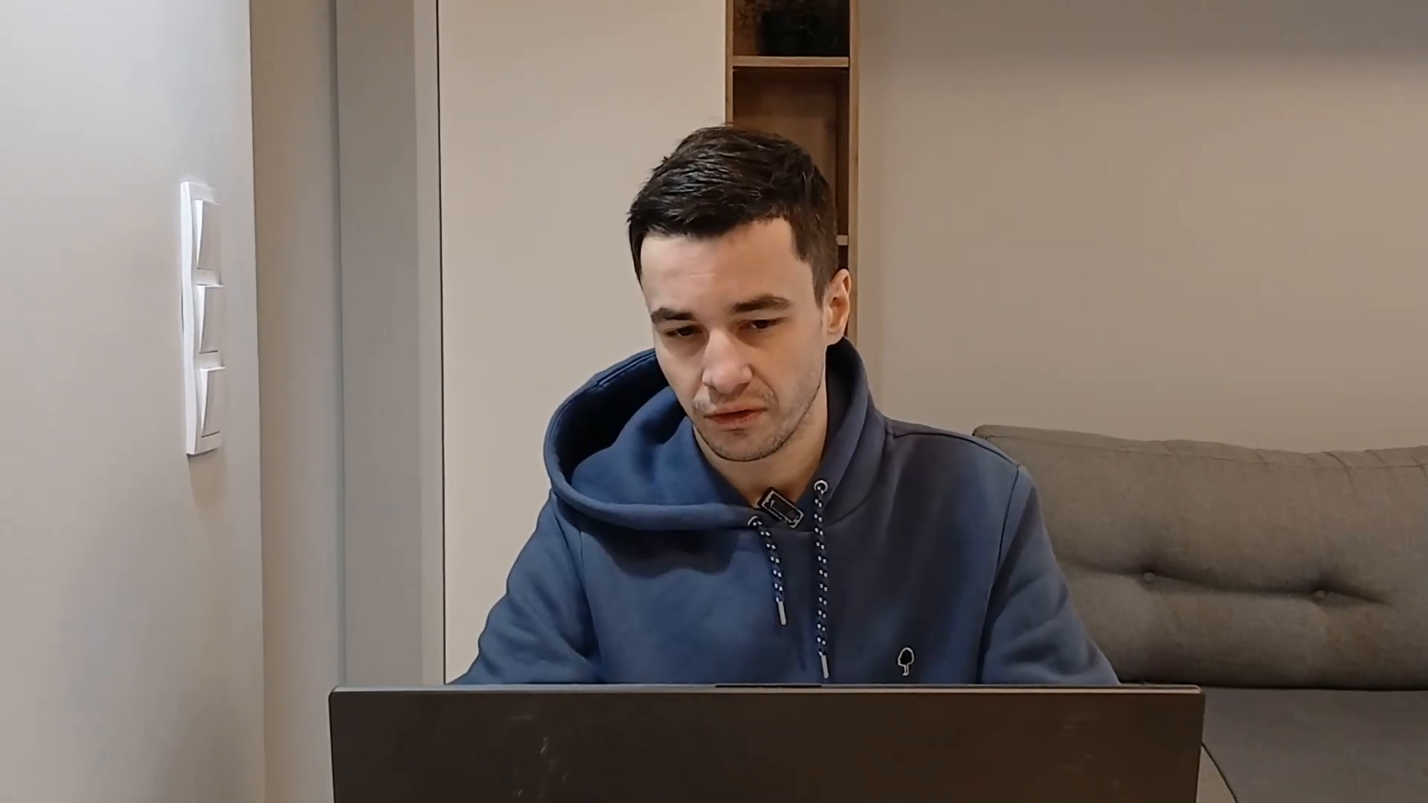
# Step: Set the search country to United States
pyautogui.click(407, 220)
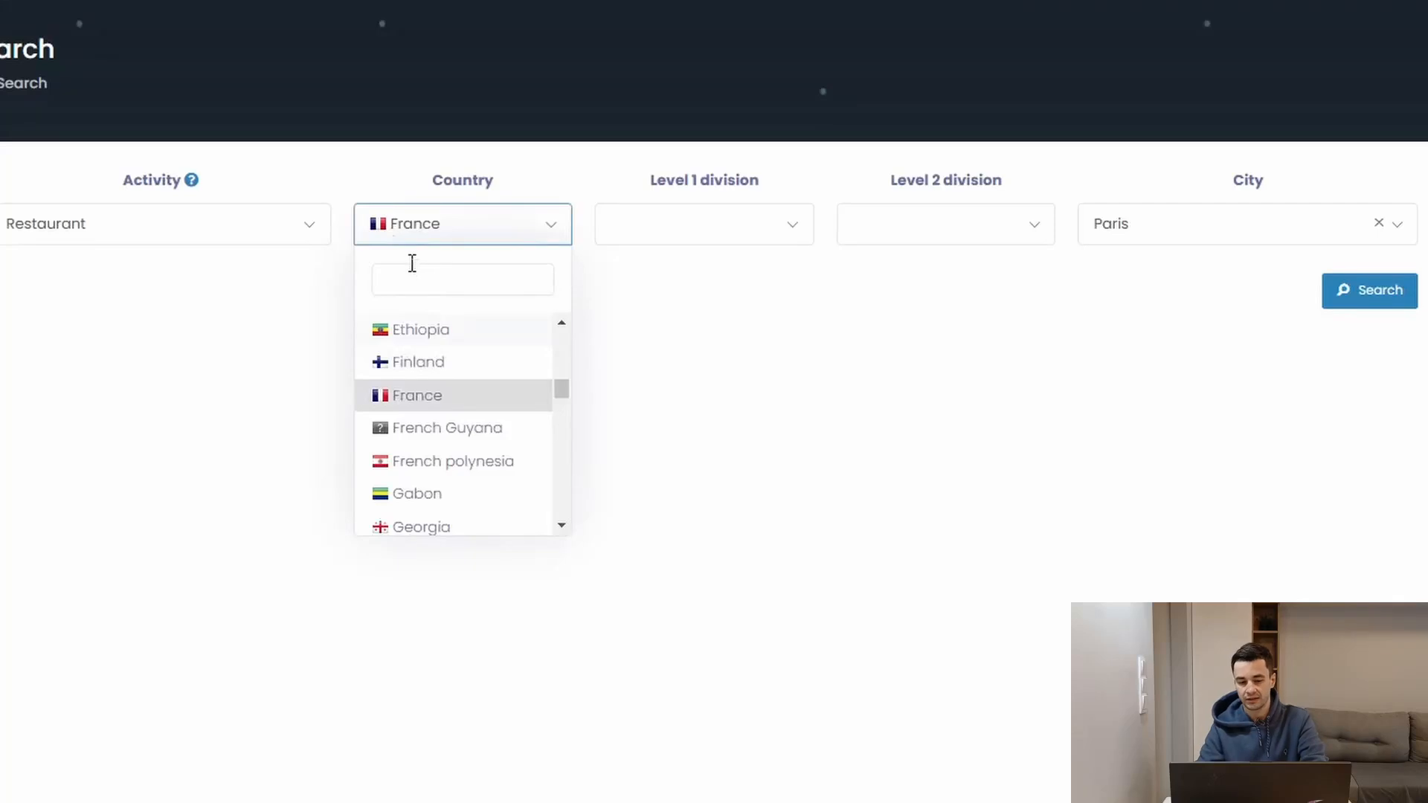
pyautogui.write('unite')
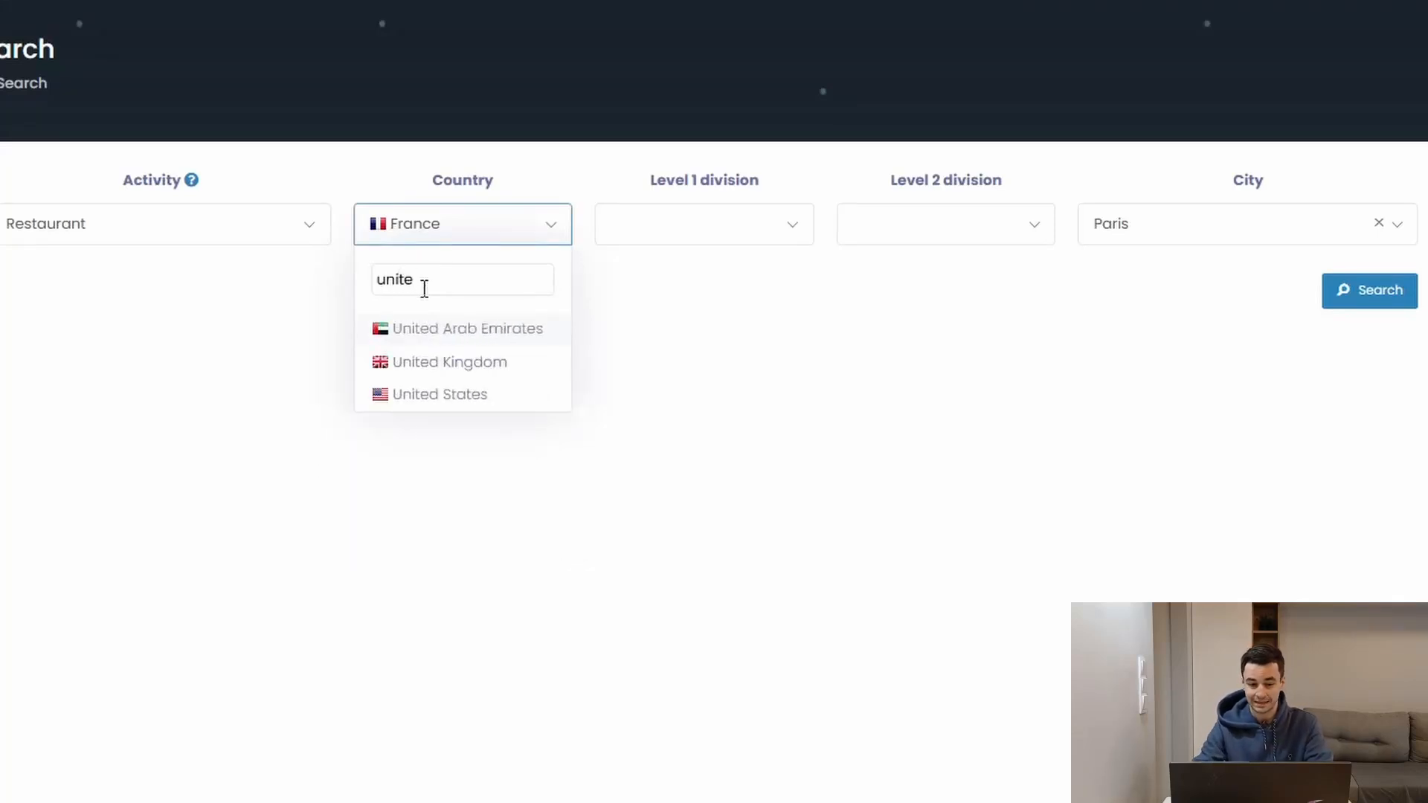
pyautogui.click(440, 394)
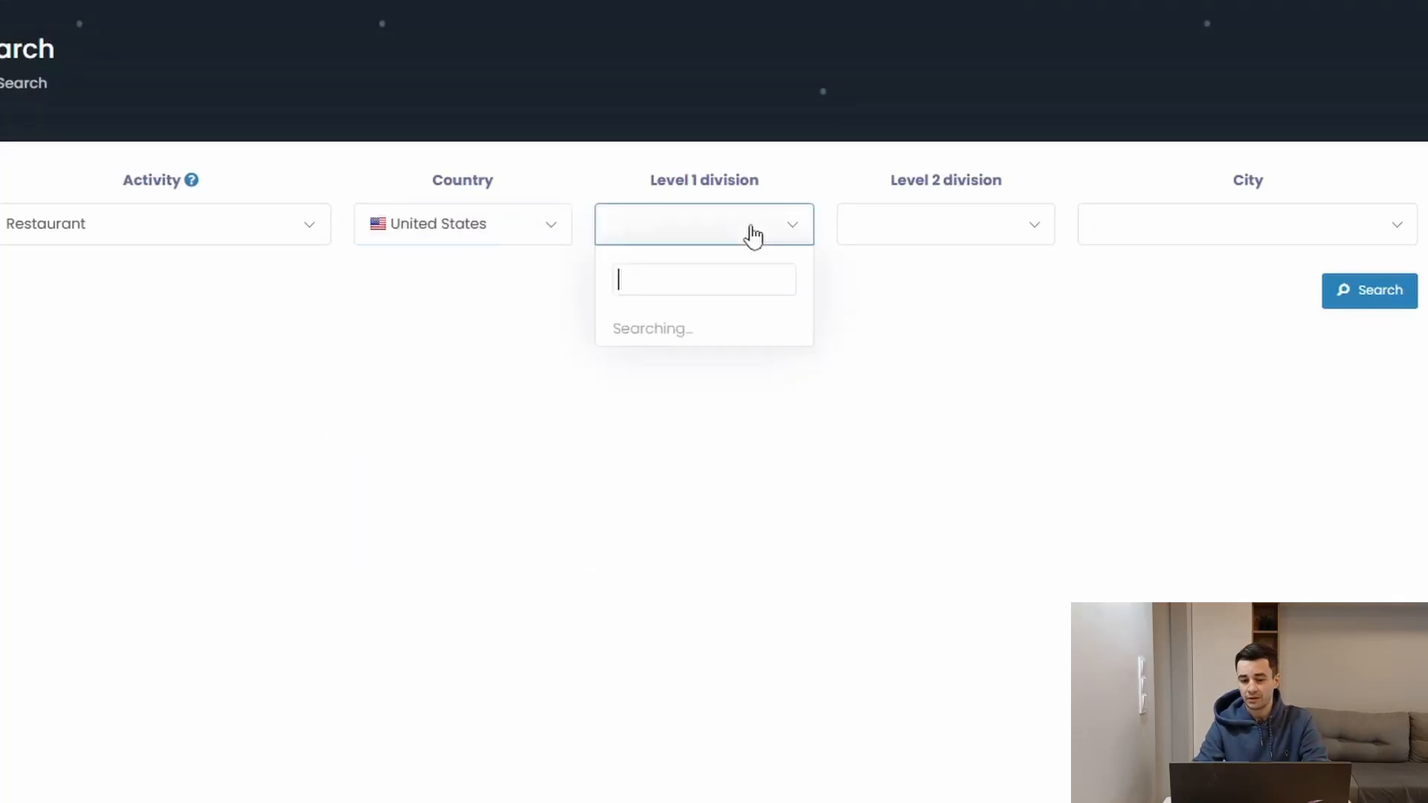
# Step: Set the Level 1 division to Tennessee
pyautogui.scroll(-3, 706, 408)
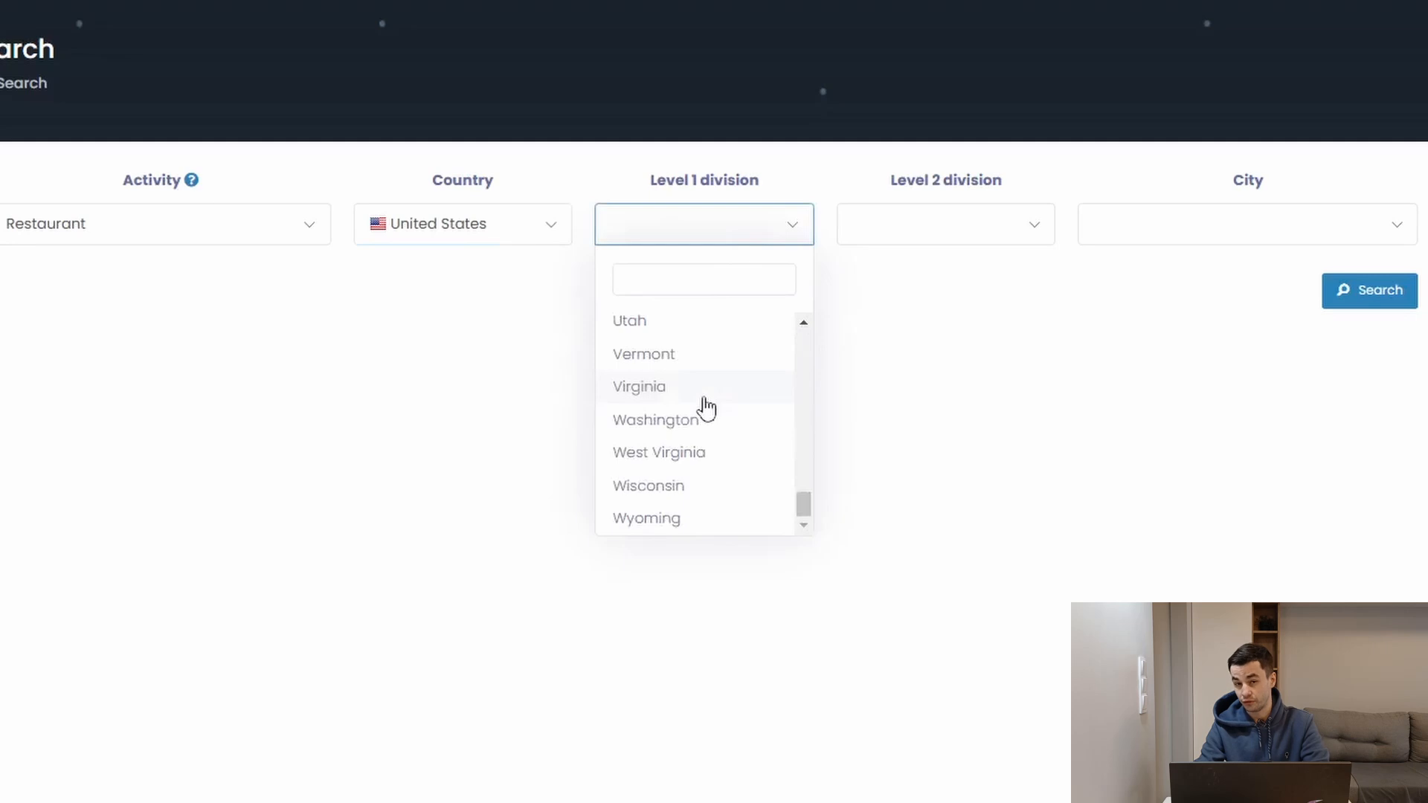
pyautogui.click(965, 223)
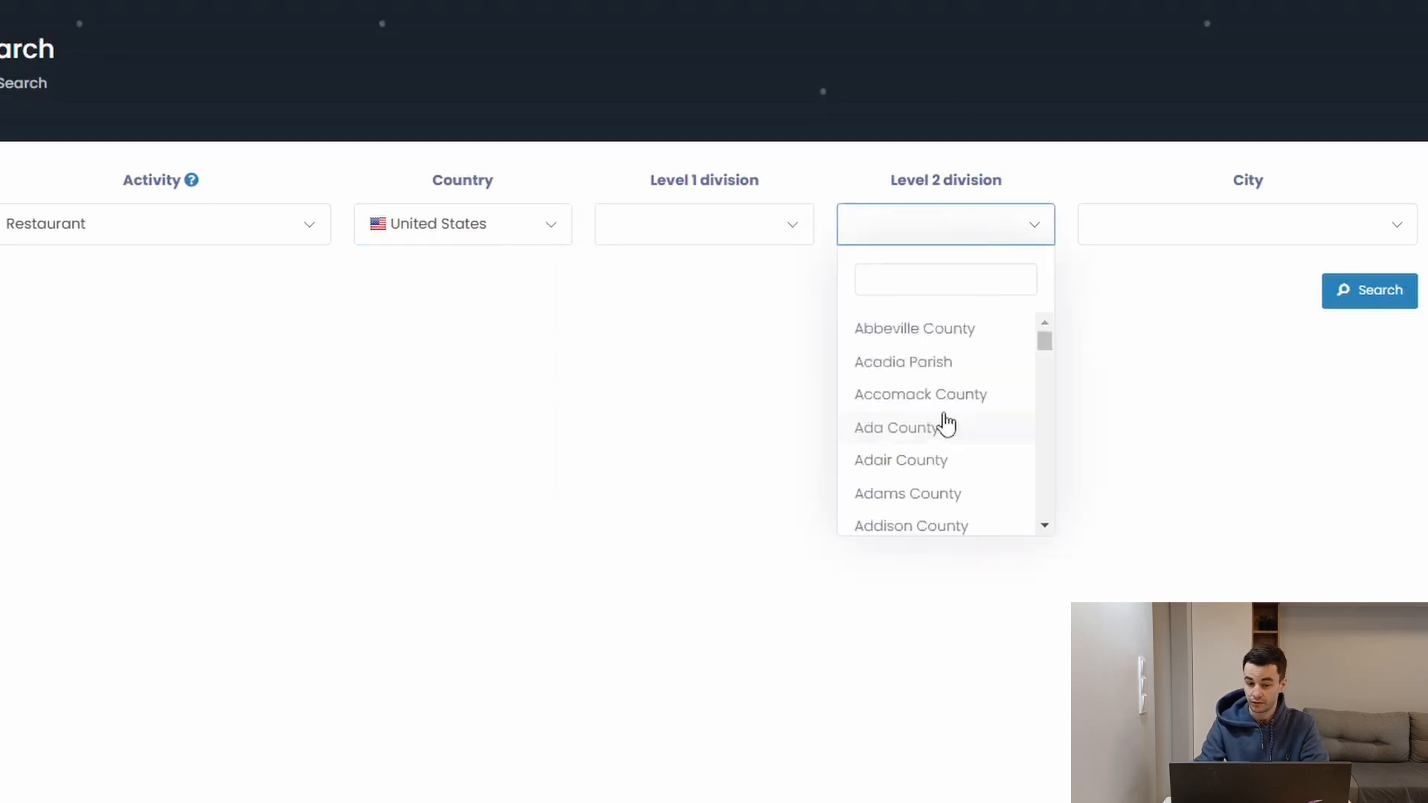
pyautogui.click(661, 304)
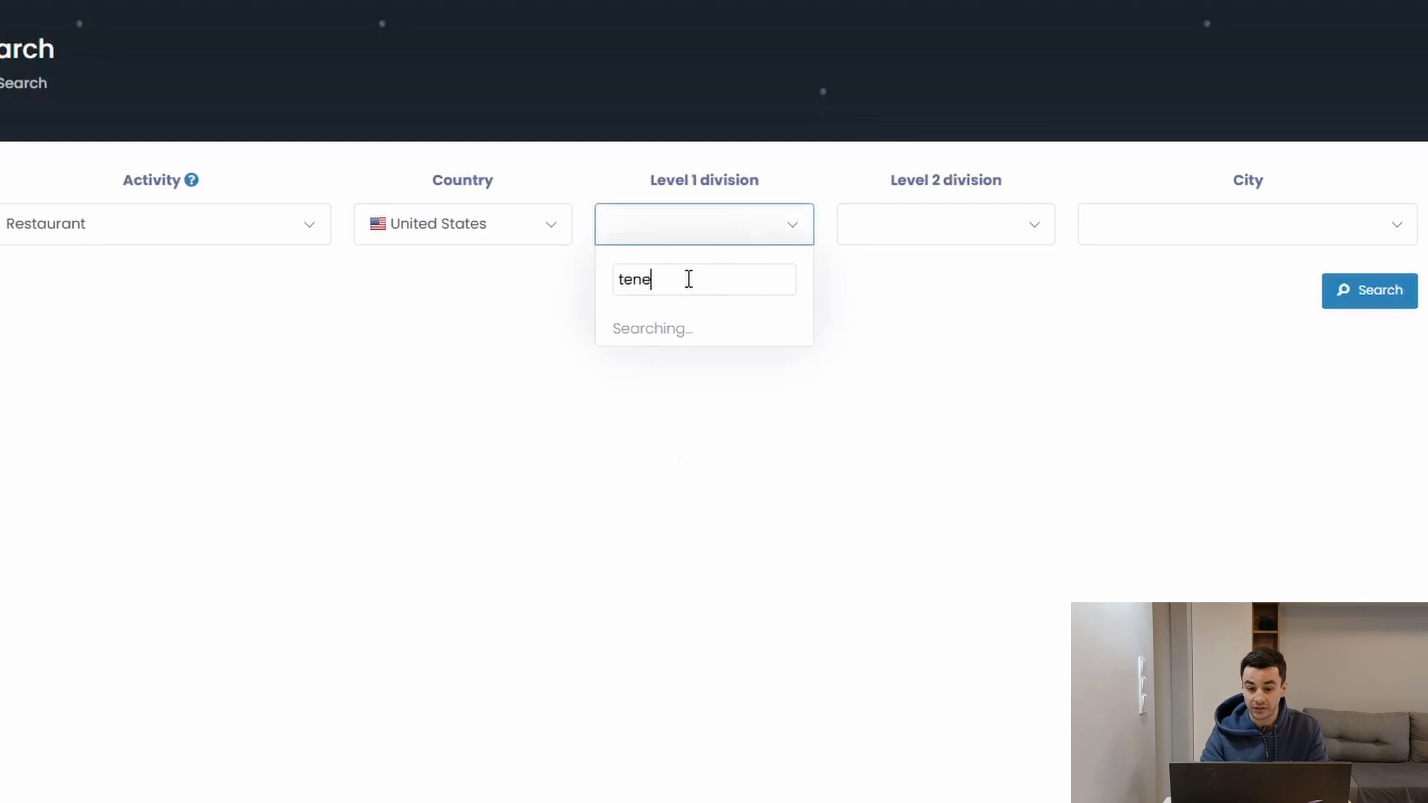
pyautogui.click(995, 222)
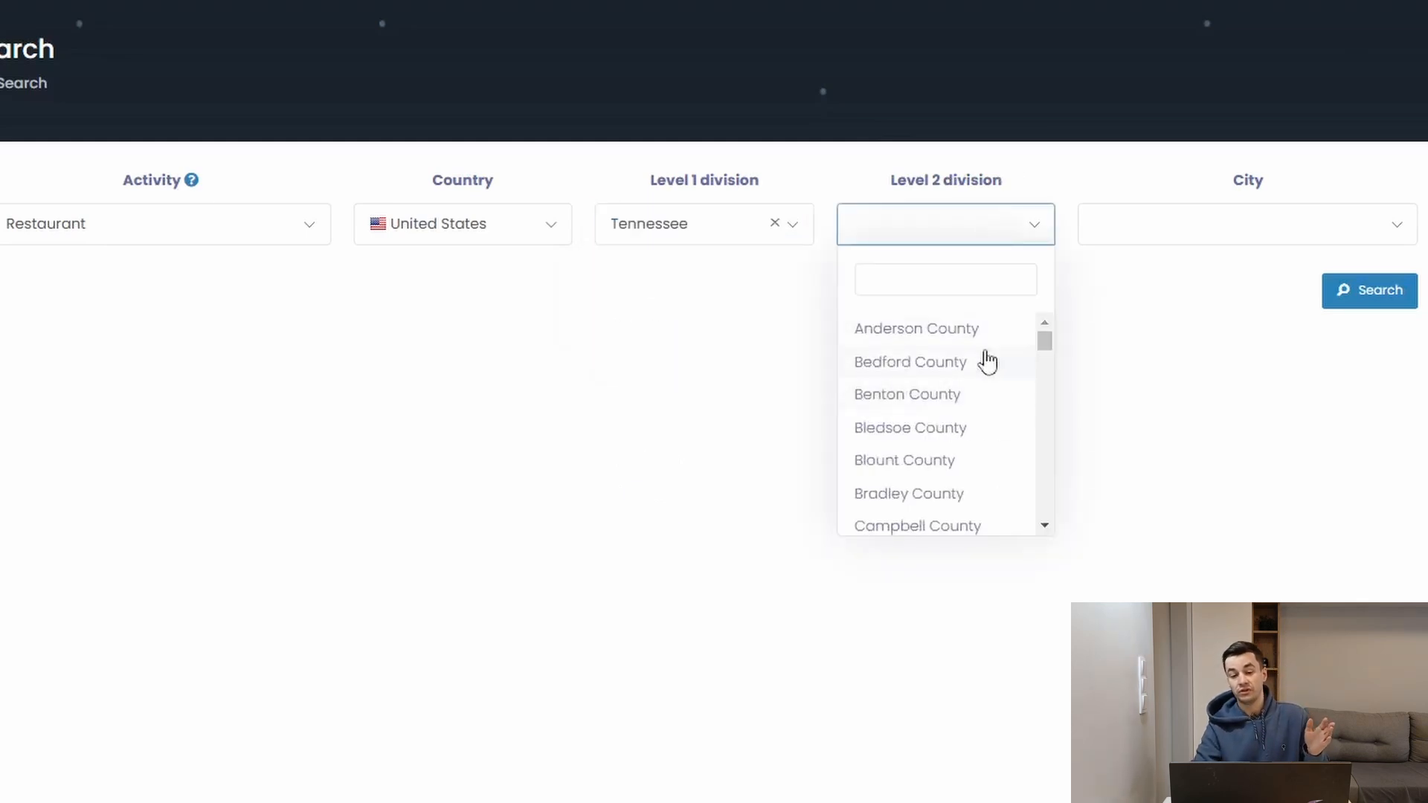
# Step: Set the city to Nashville and run the restaurant search
pyautogui.click(1210, 223)
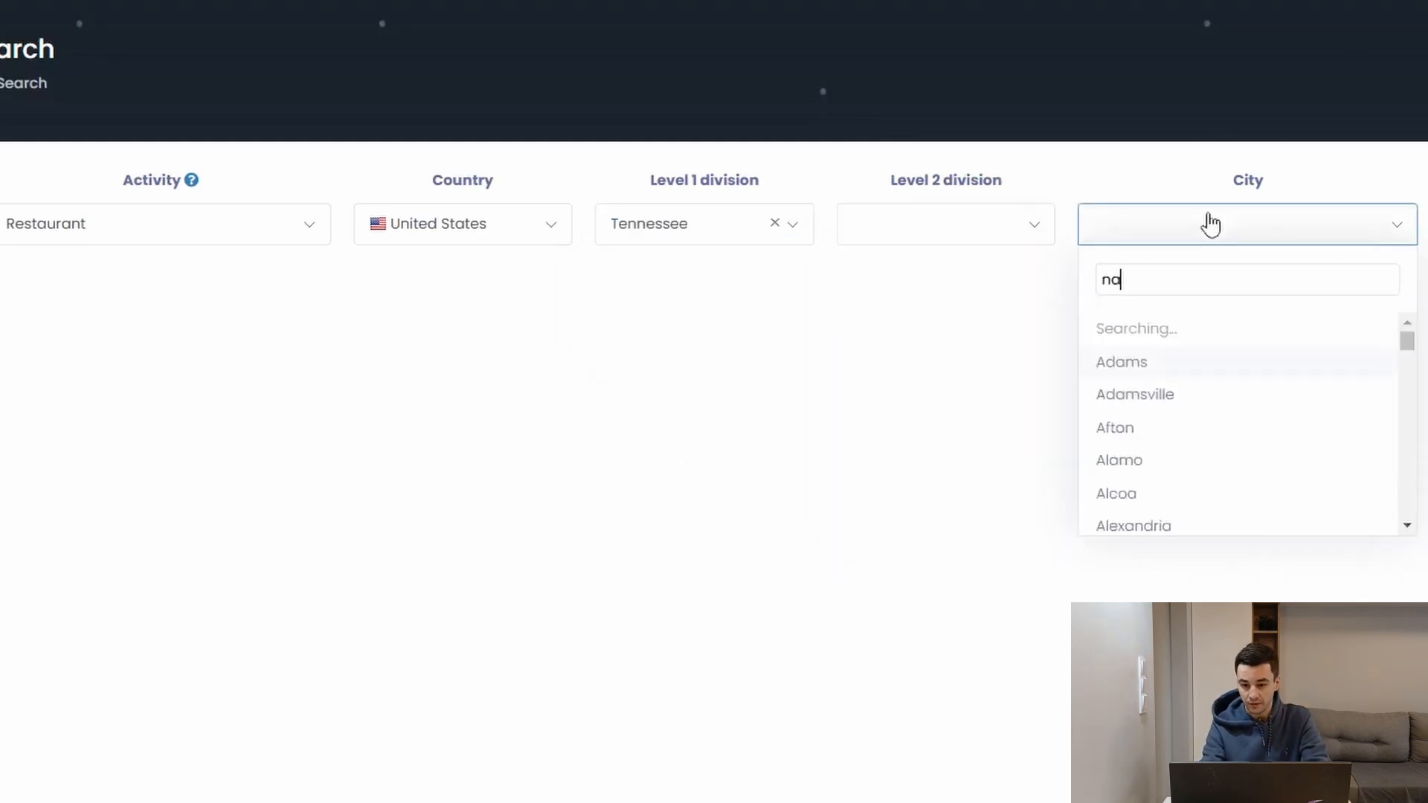
pyautogui.write('nashvile')
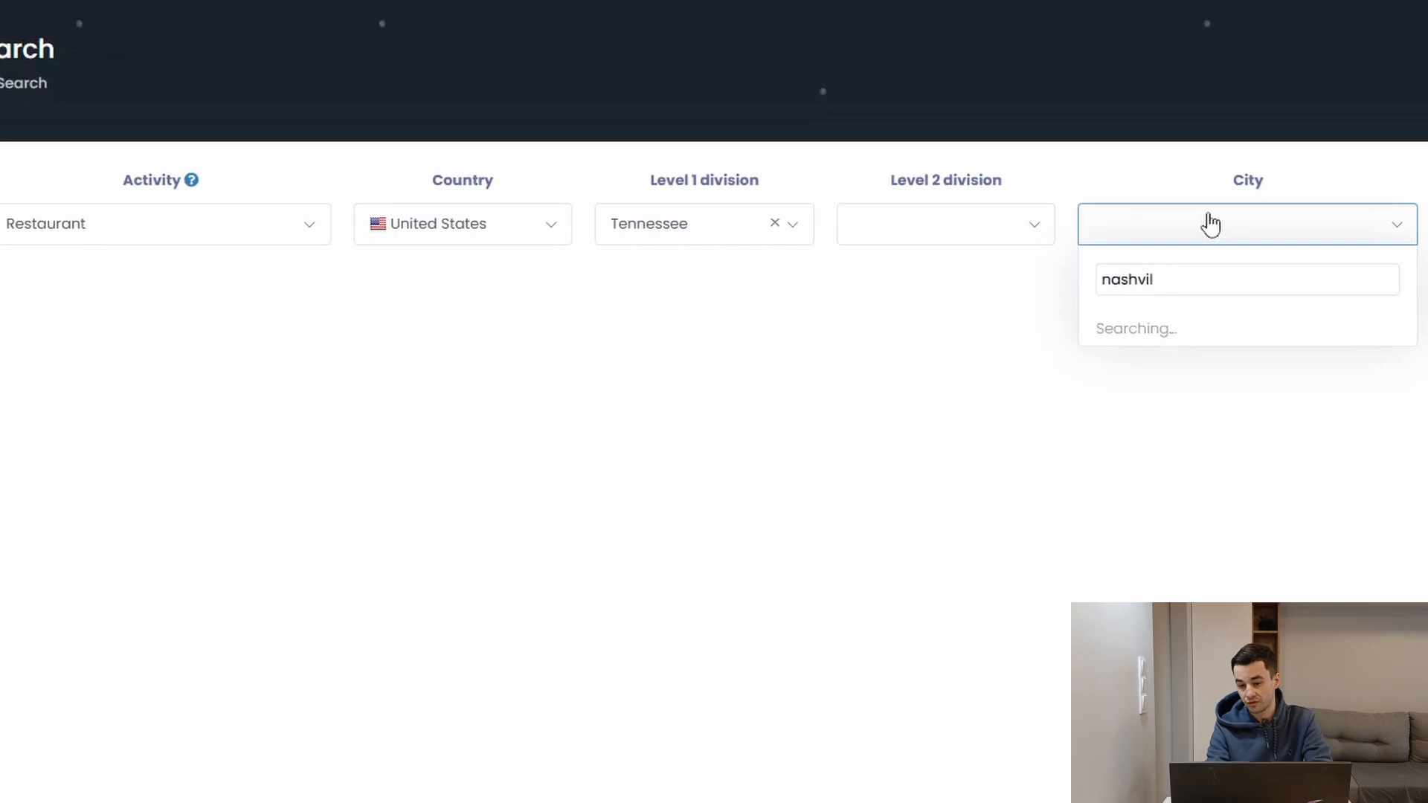
pyautogui.write('l')
pyautogui.click(1366, 306)
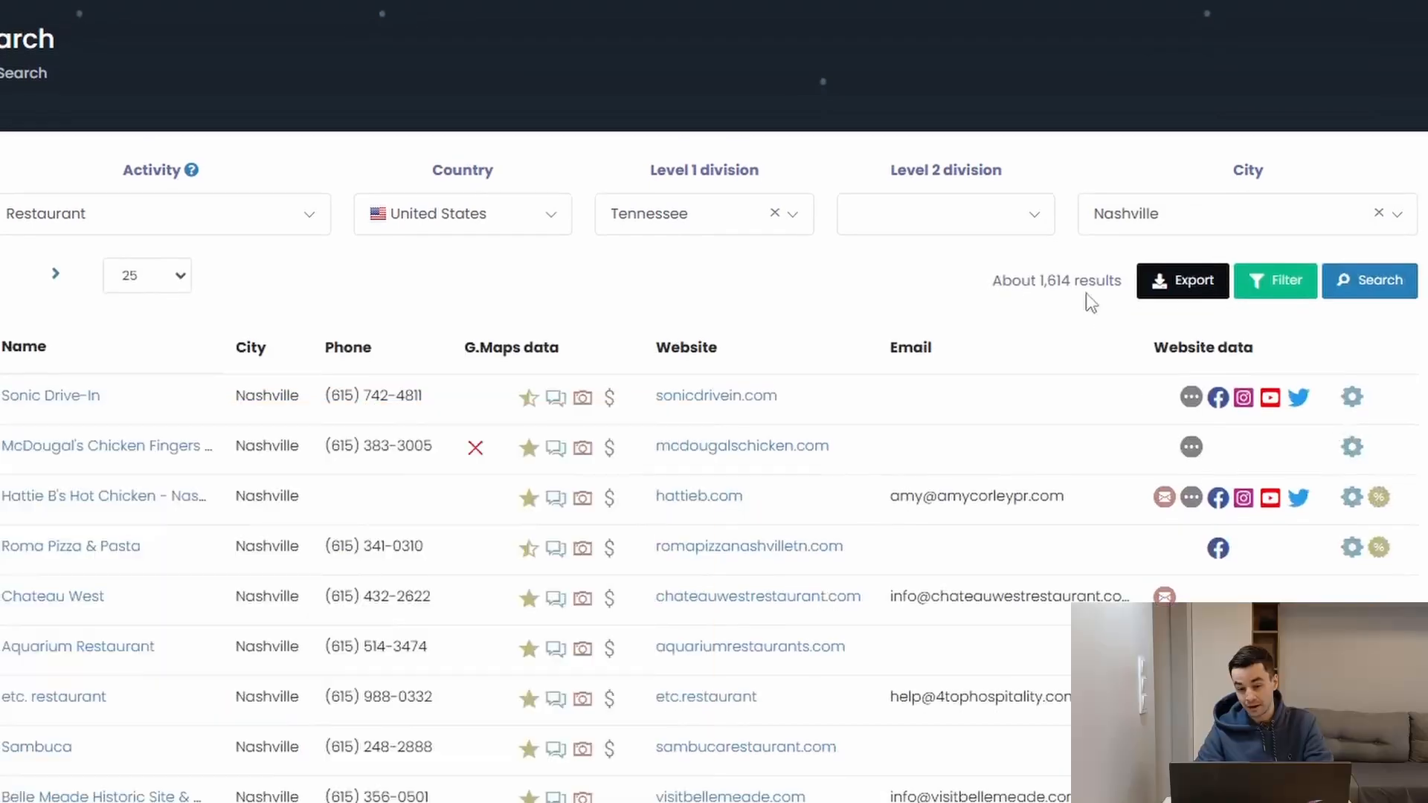
# Step: Apply the filters to the Nashville restaurant search results
pyautogui.scroll(3, 1087, 293)
pyautogui.scroll(-1, 1088, 294)
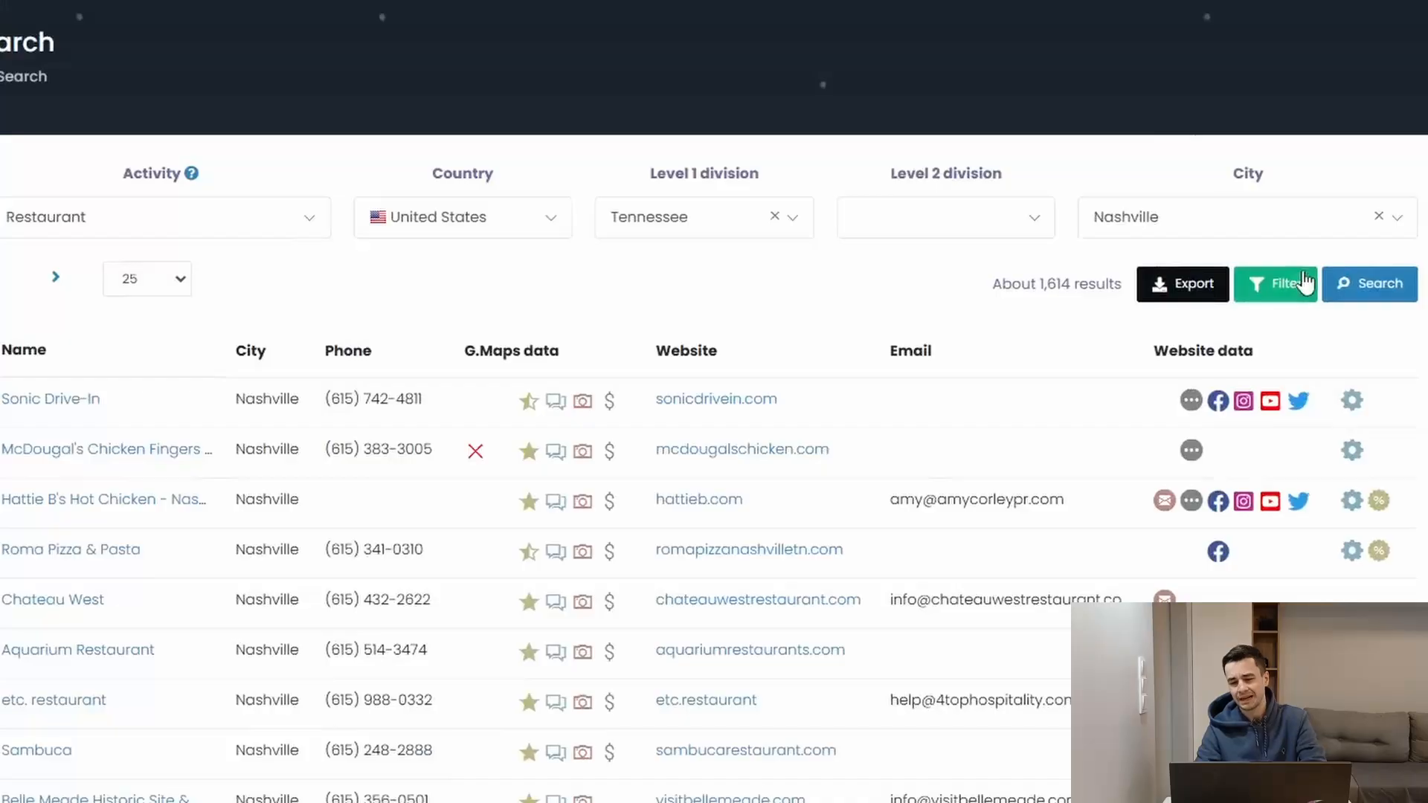
pyautogui.click(1285, 281)
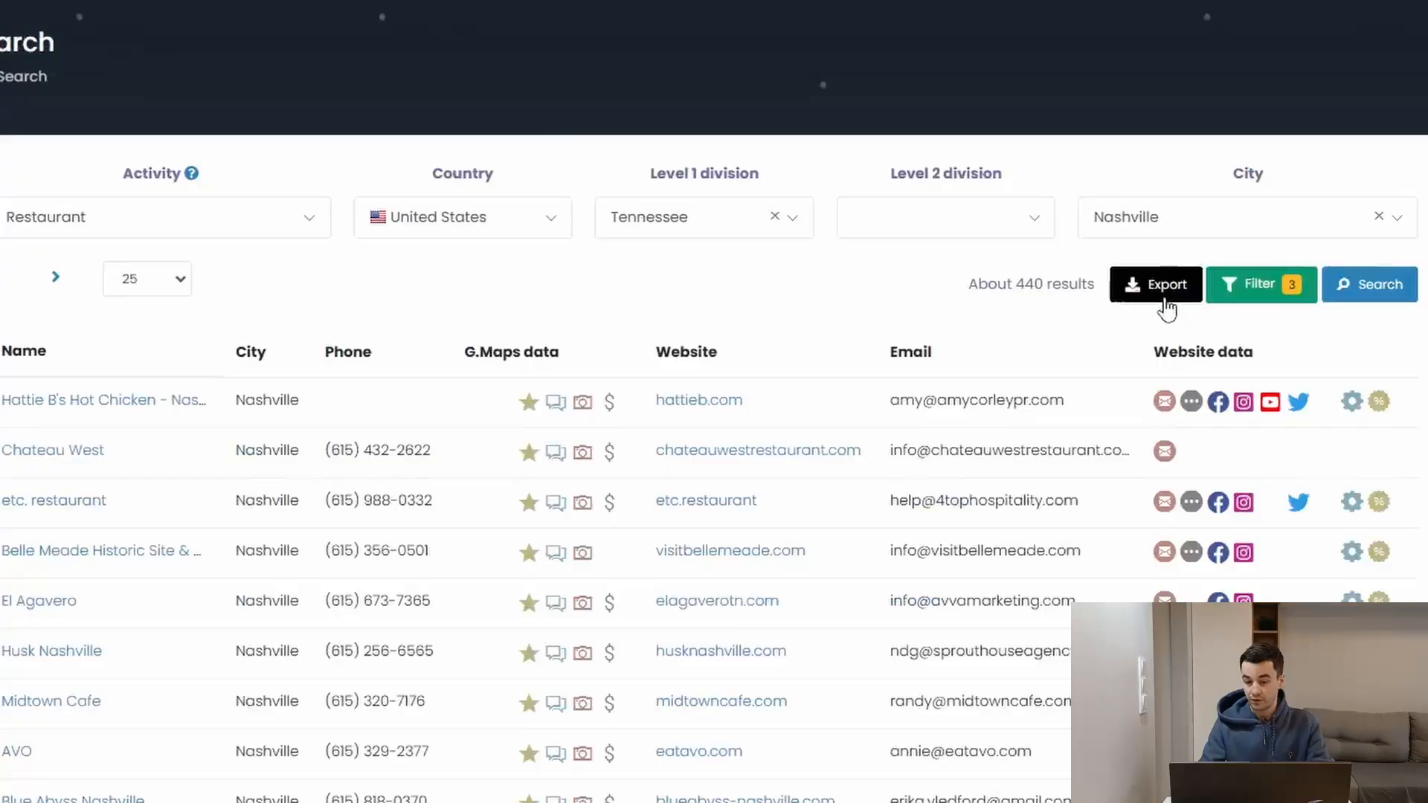
# Step: Export the filtered restaurant results, expanding the advanced options and keeping all columns selected
pyautogui.rightClick(1166, 308)
pyautogui.click(1131, 283)
pyautogui.rightClick(1132, 285)
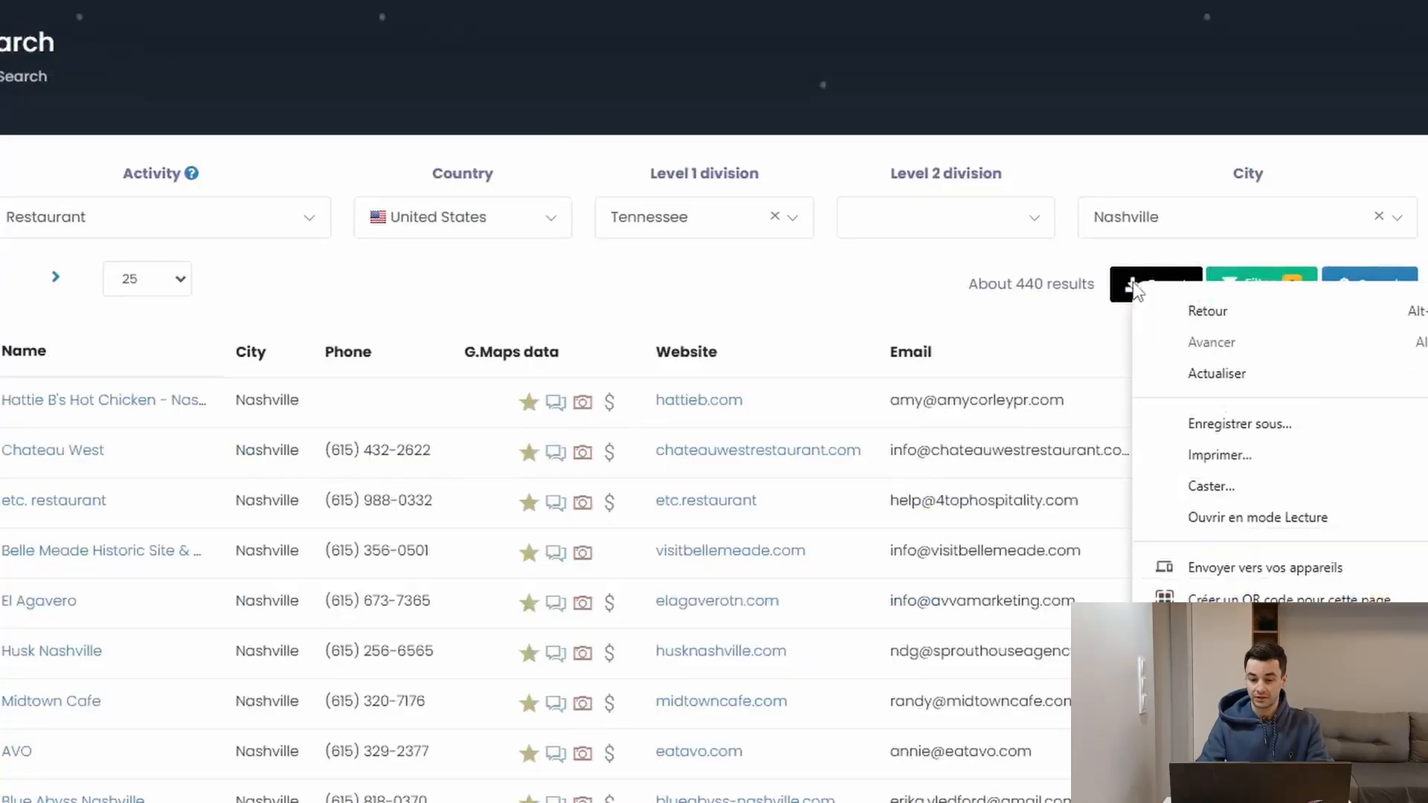
pyautogui.click(1132, 286)
pyautogui.click(695, 114)
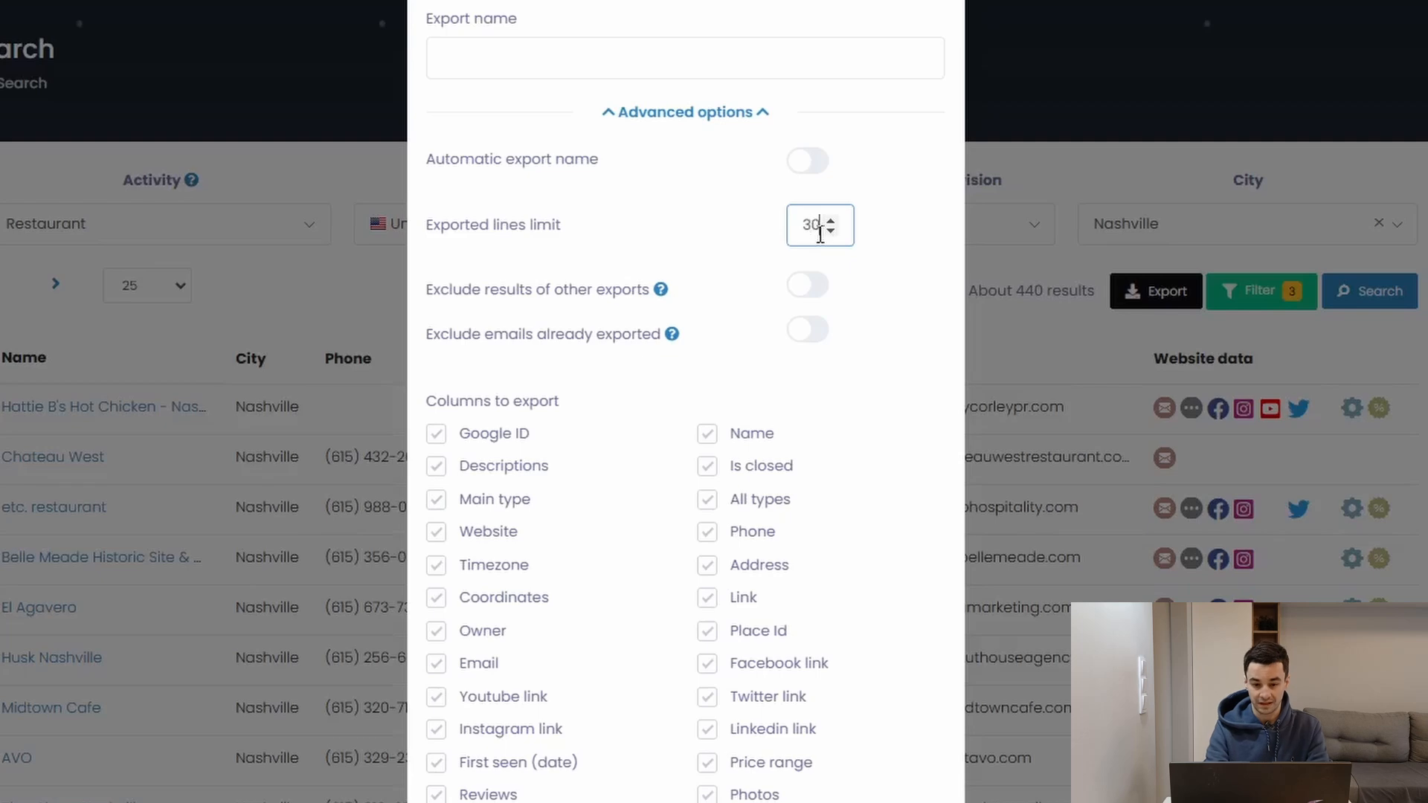
pyautogui.scroll(-4, 844, 281)
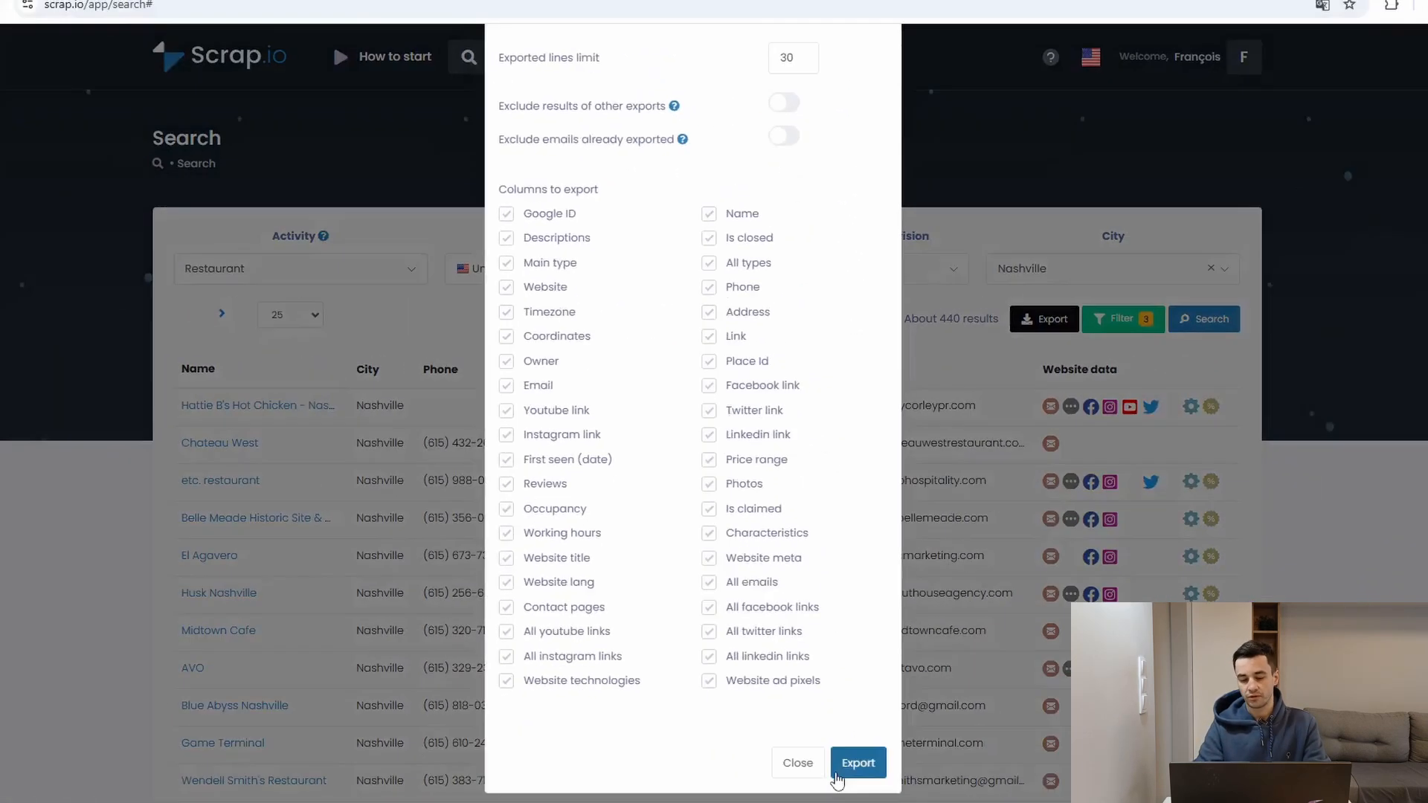
pyautogui.click(858, 762)
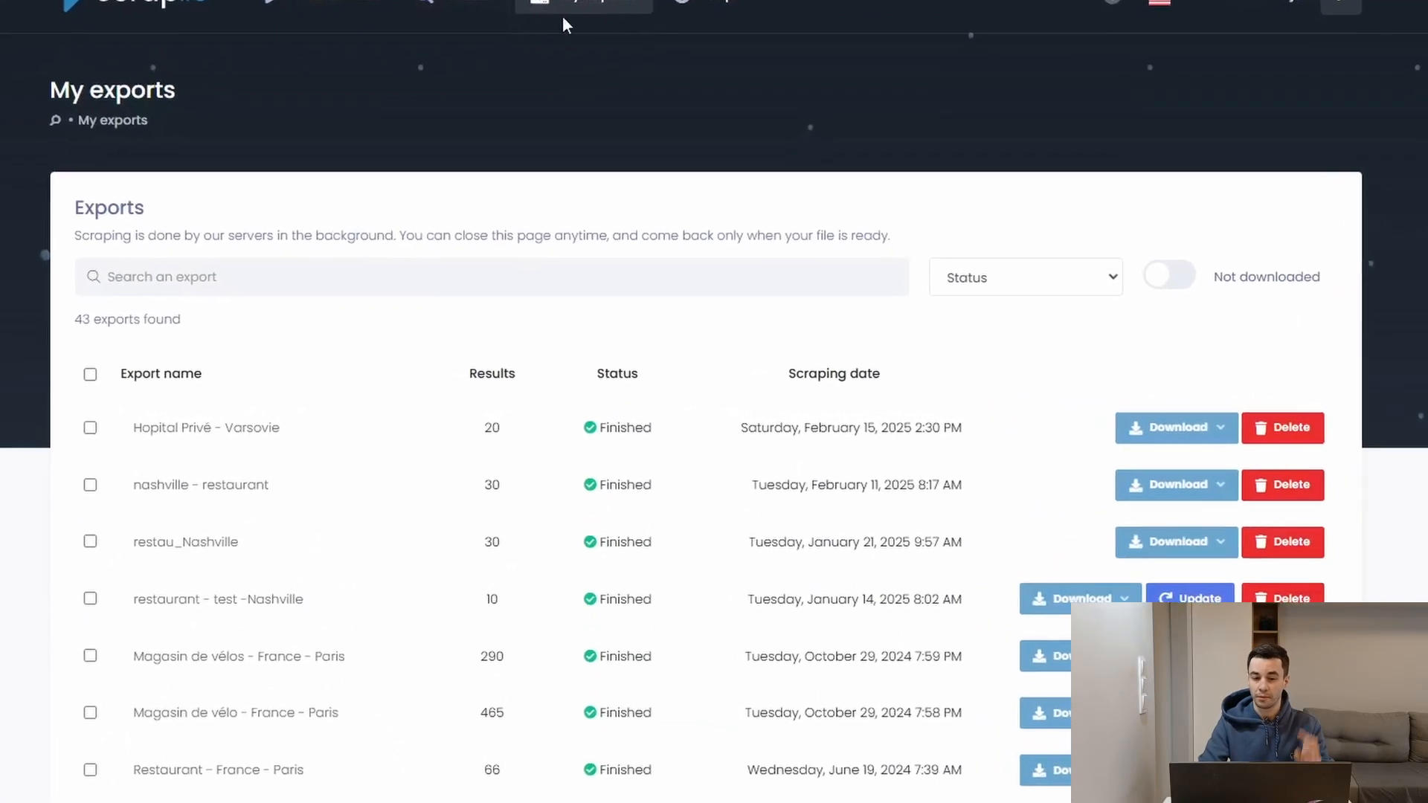
# Step: Download the restau_Nashville export from the exports list as an Excel file (.xslx)
pyautogui.scroll(-4, 668, 58)
pyautogui.scroll(3, 669, 58)
pyautogui.scroll(-9, 668, 58)
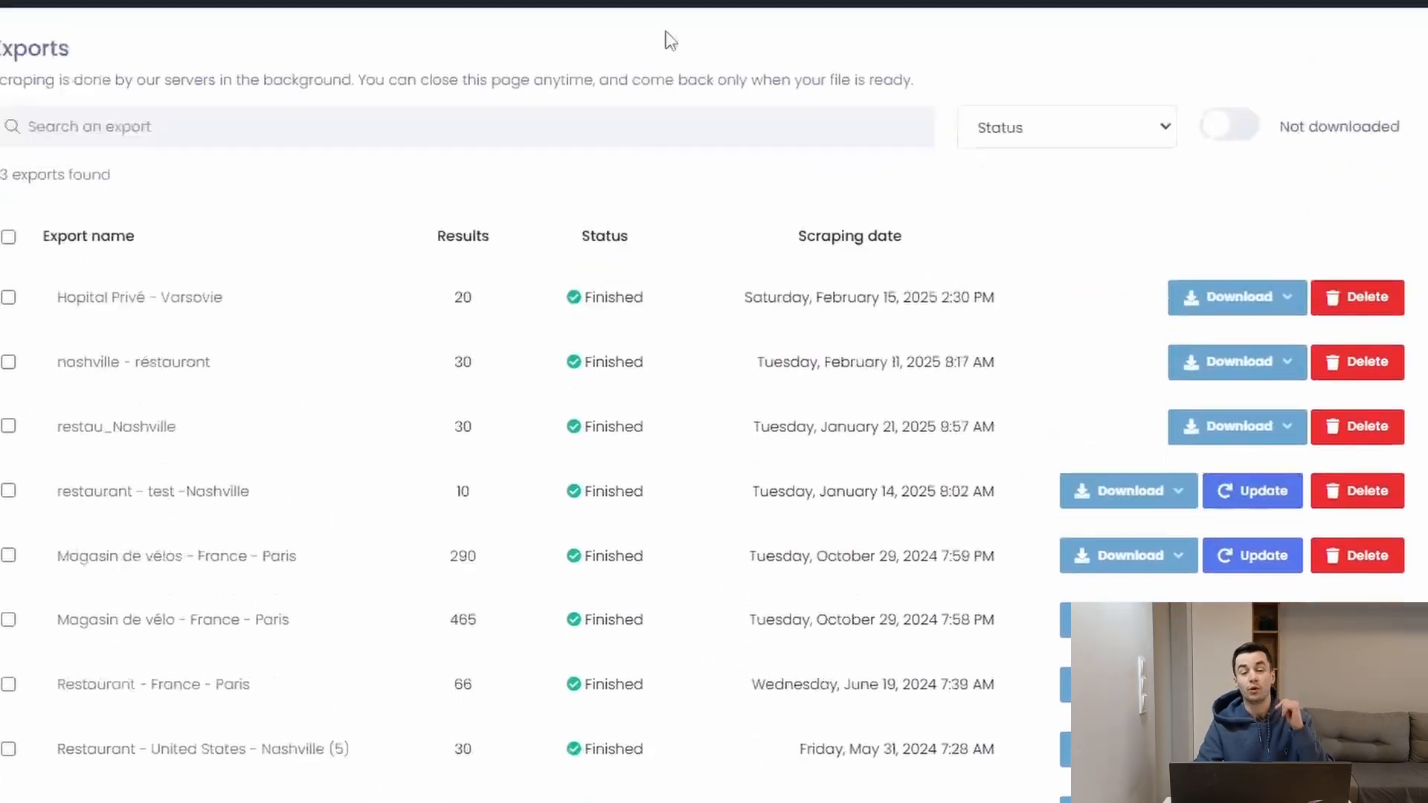
pyautogui.scroll(-8, 668, 38)
pyautogui.scroll(15, 669, 39)
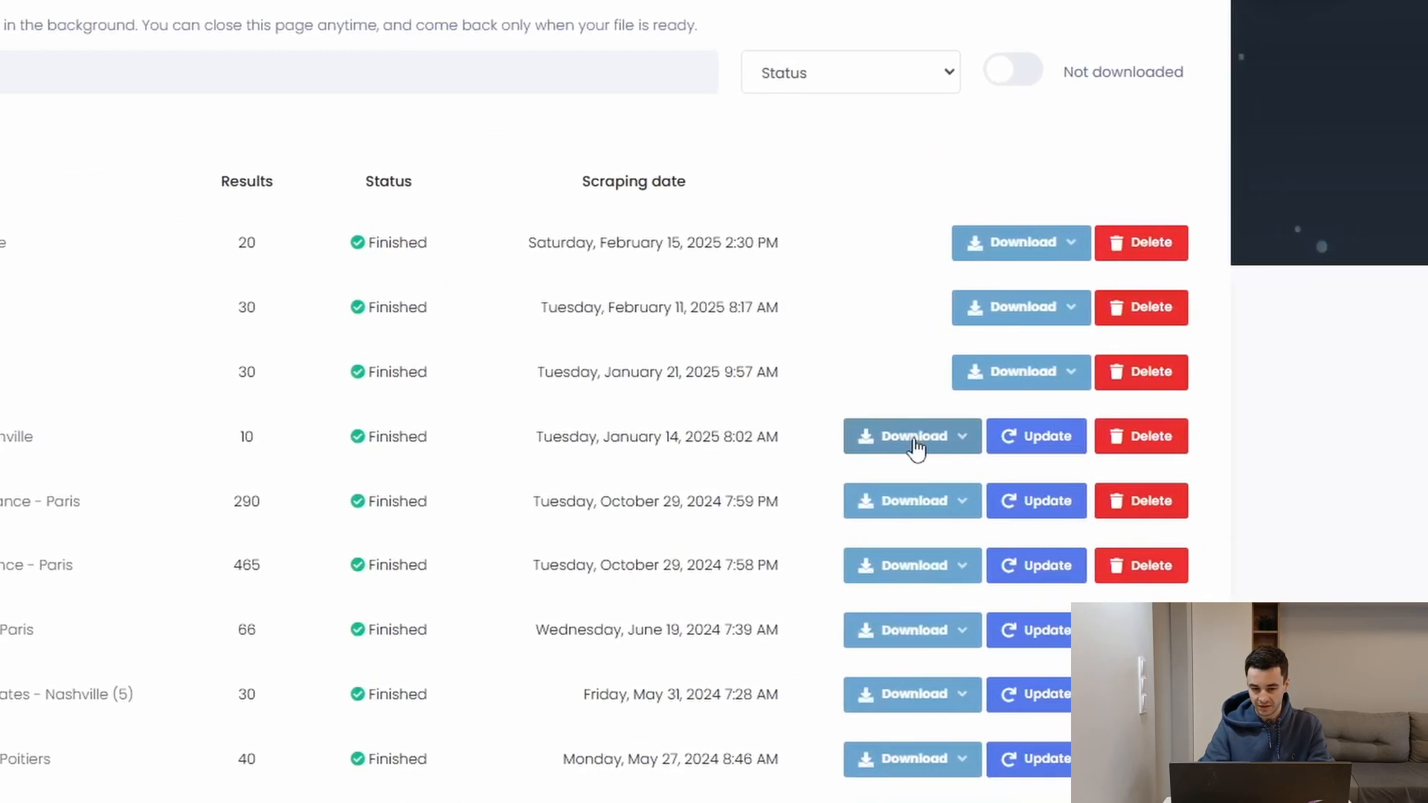
pyautogui.click(1078, 446)
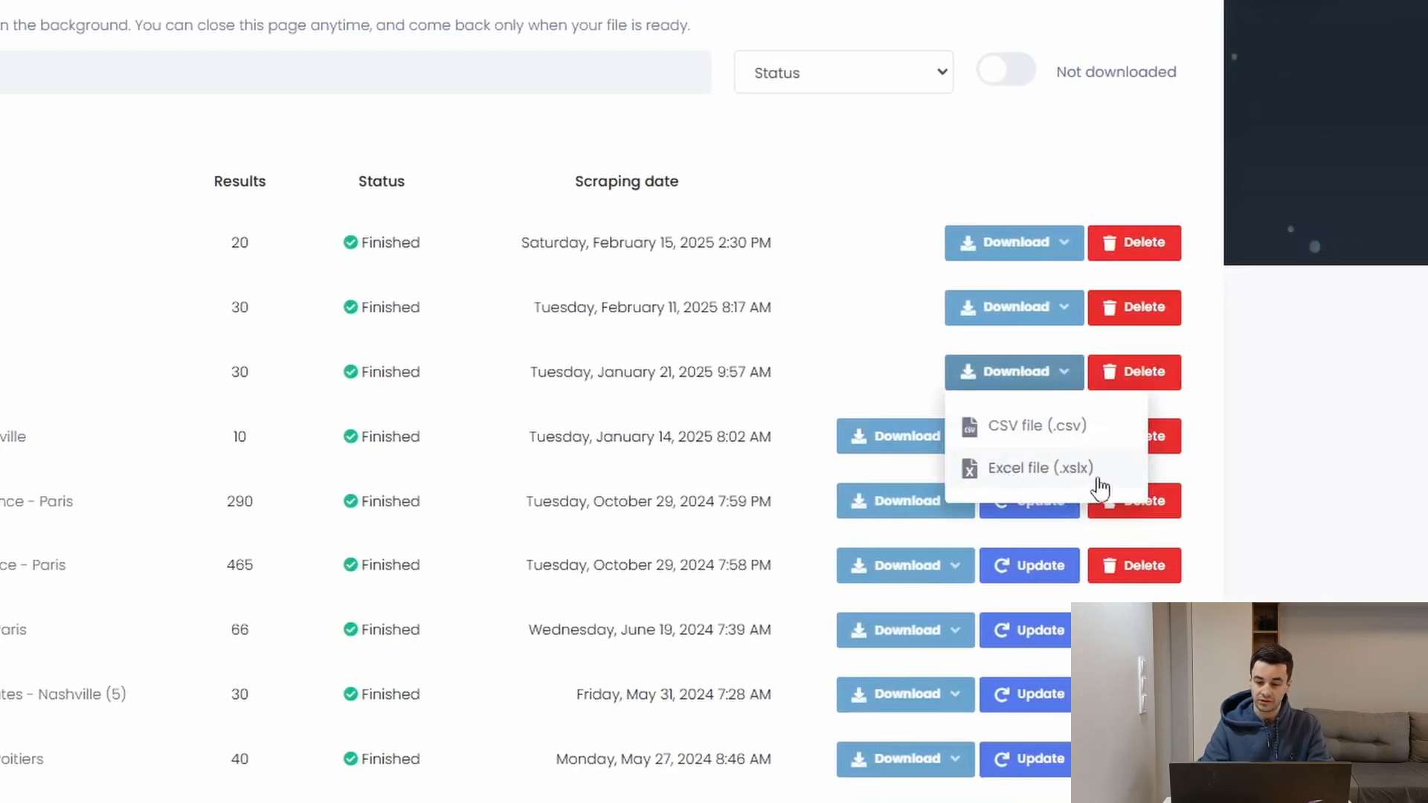
pyautogui.click(1069, 471)
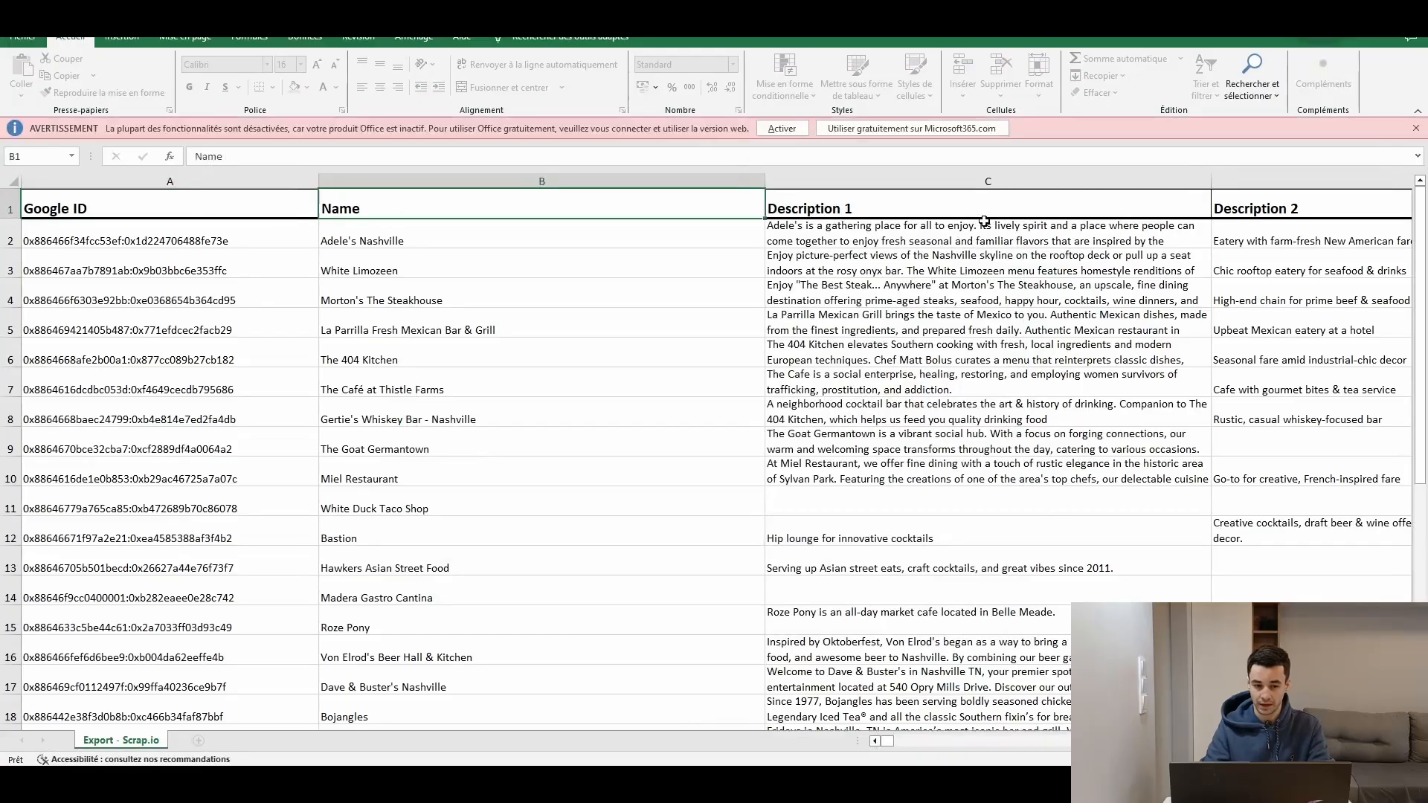
# Step: Browse across every column of the exported restaurant spreadsheet
pyautogui.press('Right')
pyautogui.press('Right')
pyautogui.press('Right')
pyautogui.press('Right')
pyautogui.press('Right')
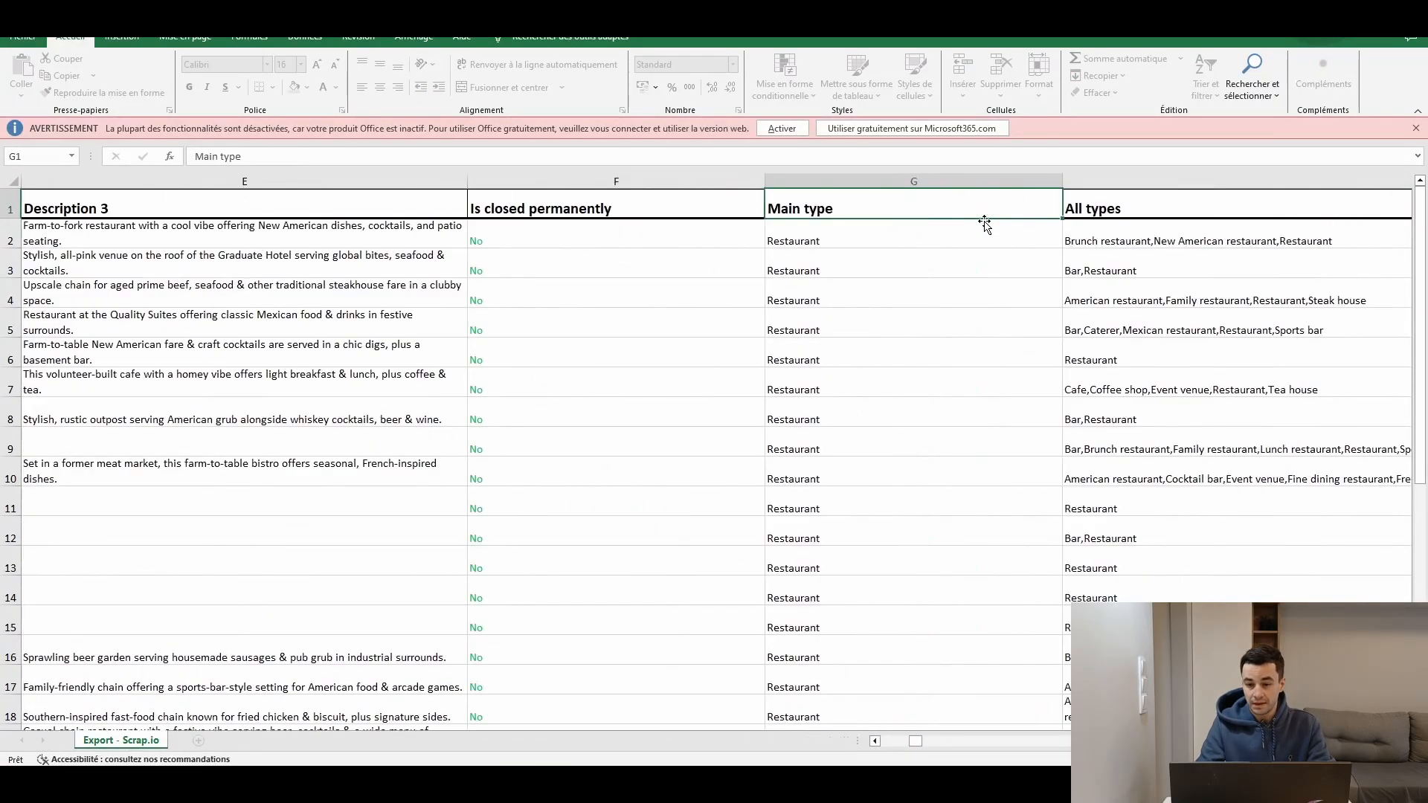
pyautogui.press('Right')
pyautogui.press('Right')
pyautogui.press('Right')
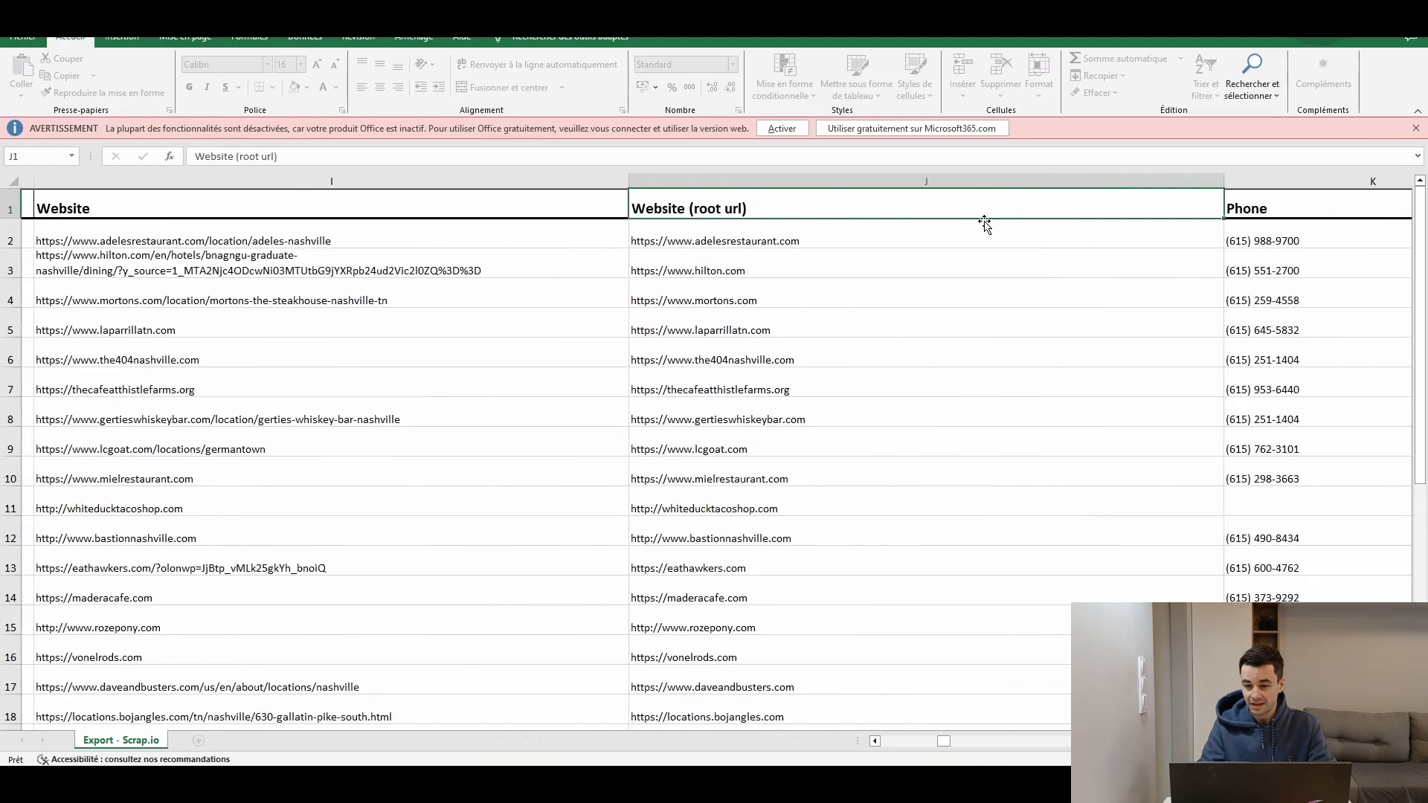
pyautogui.press('Right')
pyautogui.press('Right')
pyautogui.press('Right')
pyautogui.press('Right')
pyautogui.press('Right')
pyautogui.press('Right')
pyautogui.press('Right')
pyautogui.press('Right')
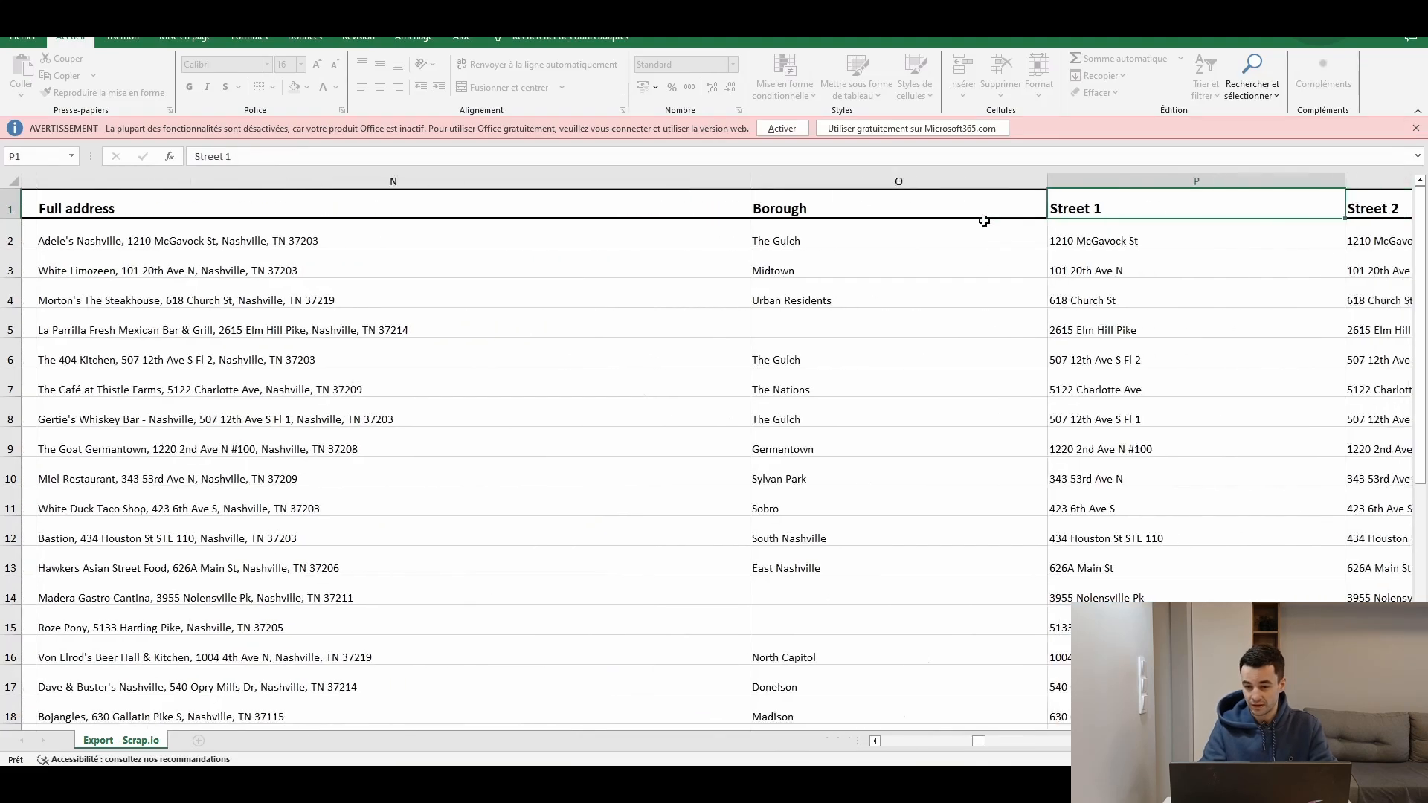
pyautogui.press('Right')
pyautogui.press('Right')
pyautogui.press('Right')
pyautogui.press('Right')
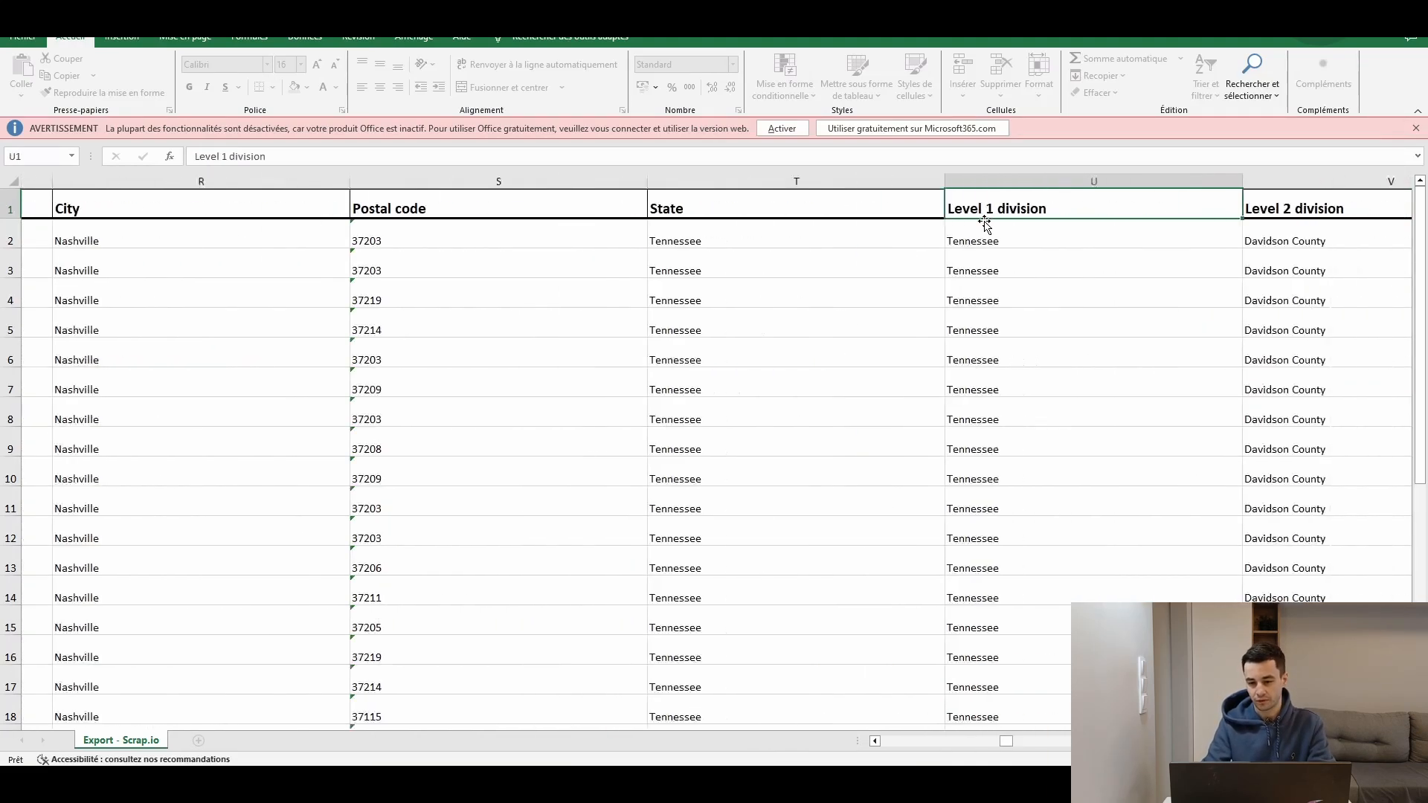
pyautogui.press('Right')
pyautogui.press('Right')
pyautogui.press('Right')
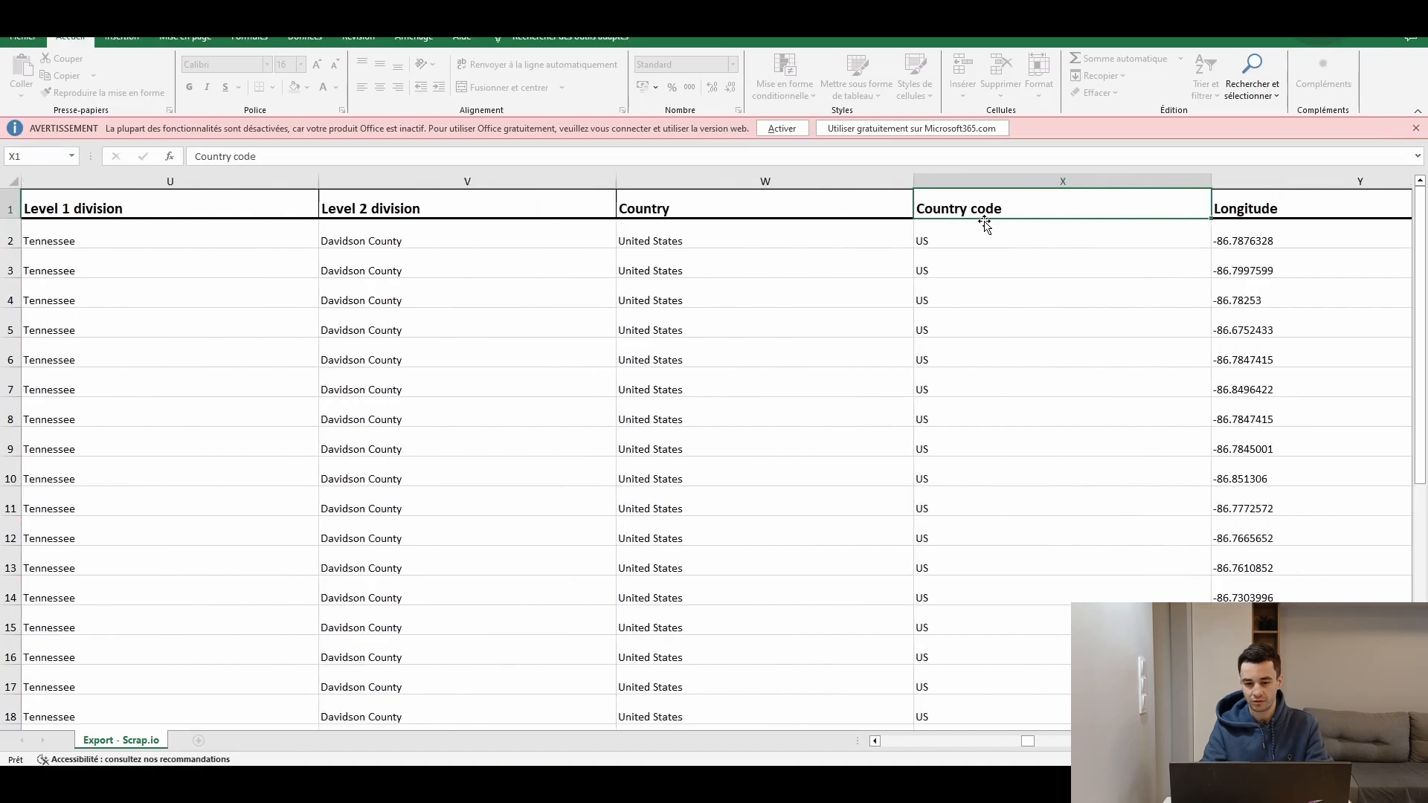
pyautogui.press('Right')
pyautogui.press('Right')
pyautogui.press('Right')
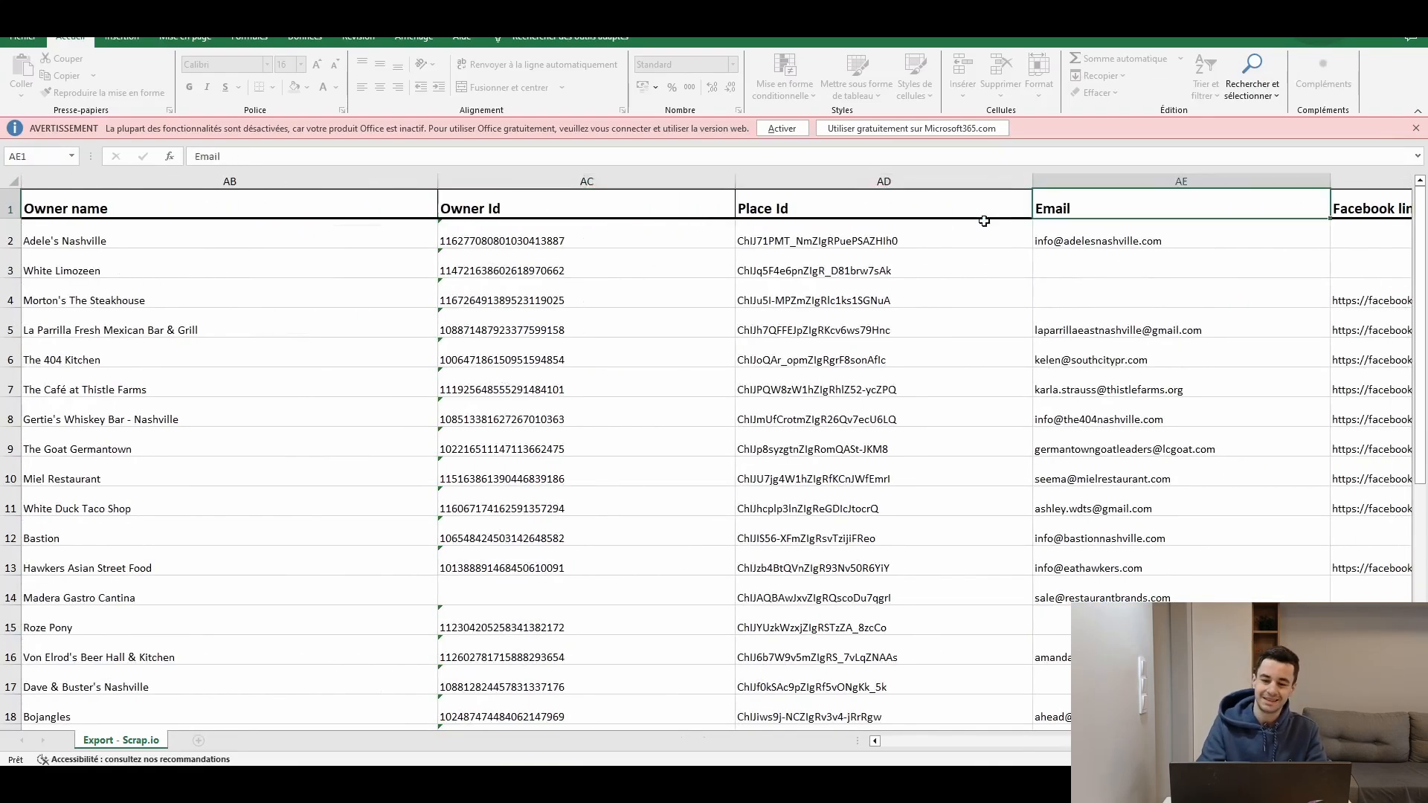
pyautogui.press('Right')
pyautogui.press('Right')
pyautogui.press('Right')
pyautogui.press('Right')
pyautogui.press('Right')
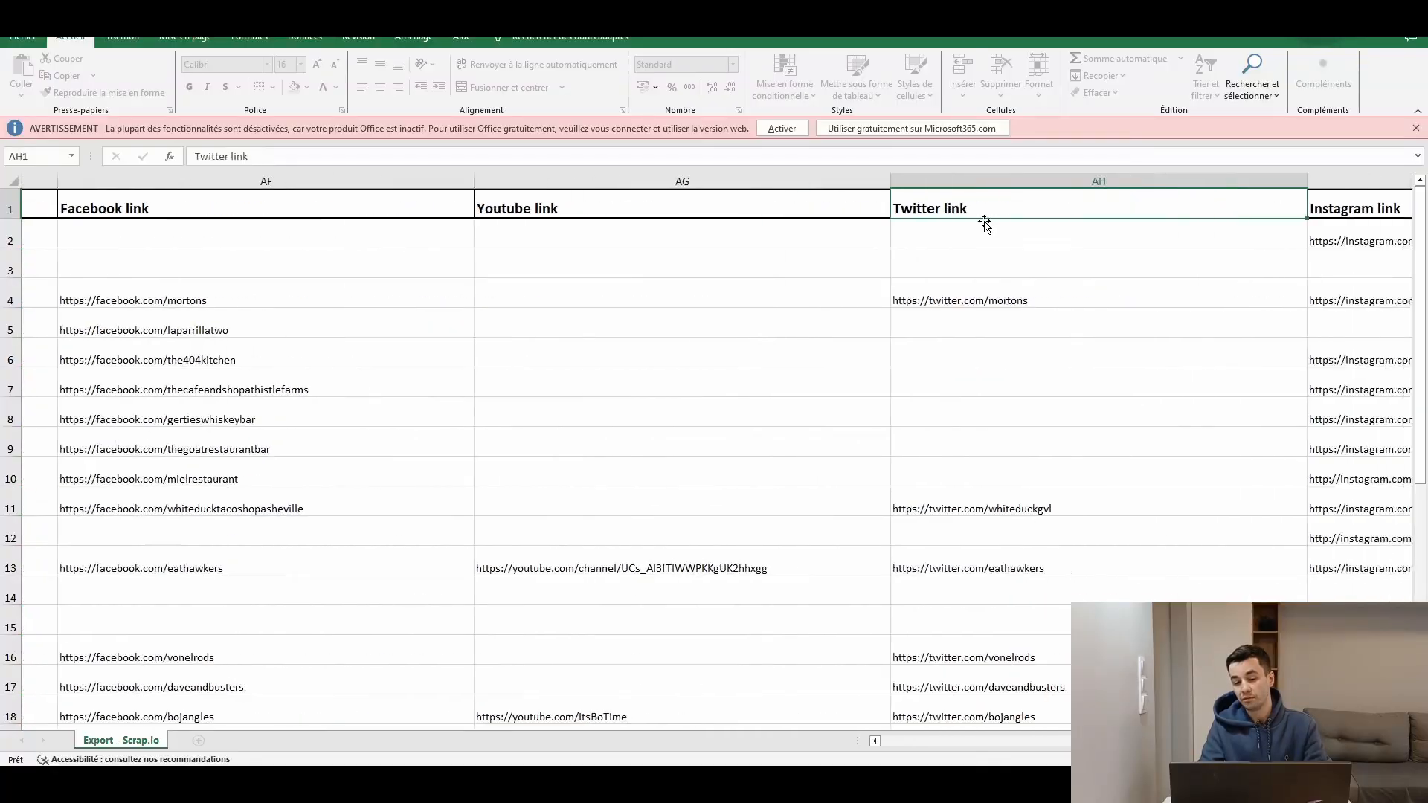
pyautogui.press('Right')
pyautogui.press('Right')
pyautogui.press('Right')
pyautogui.press('Right')
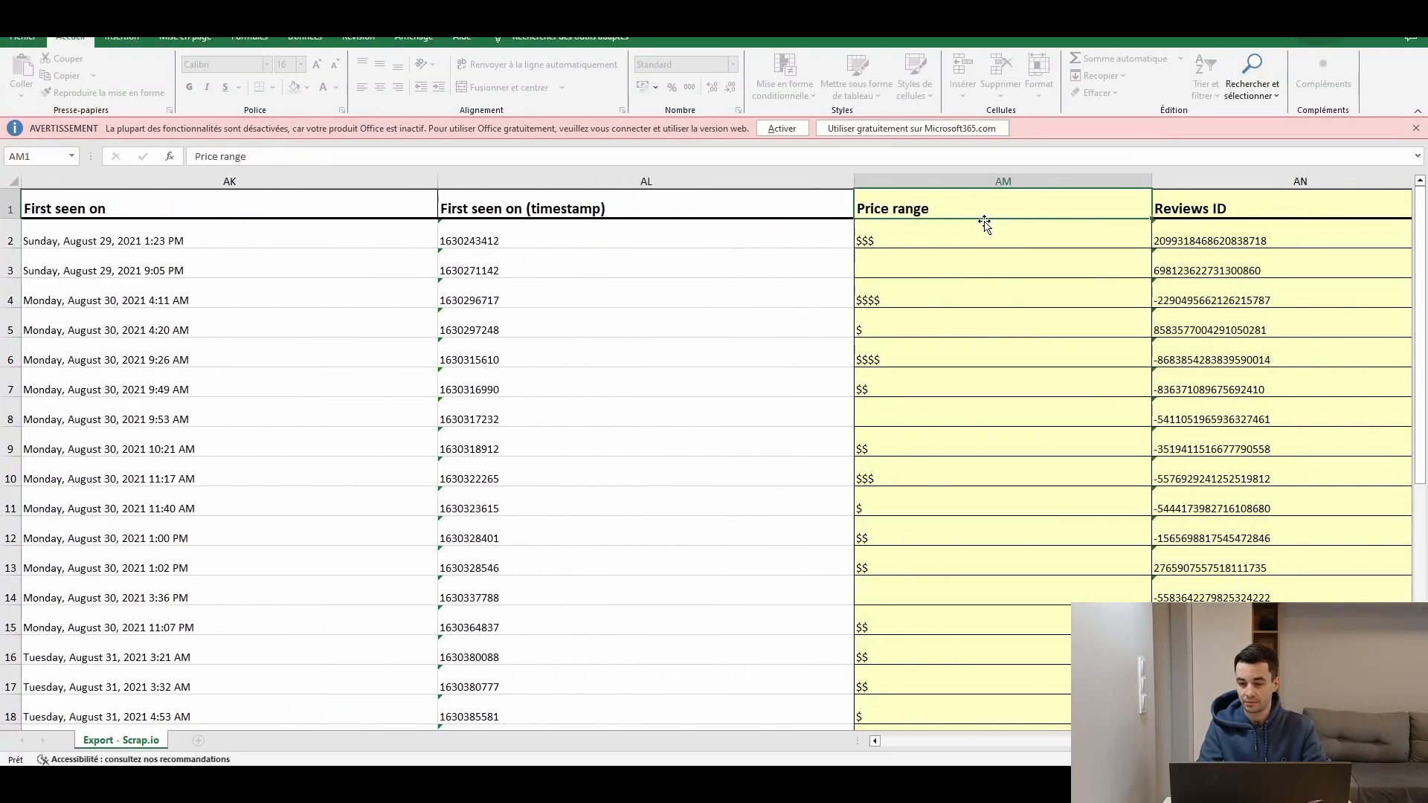
pyautogui.press('Right')
pyautogui.press('Right')
pyautogui.press('Right')
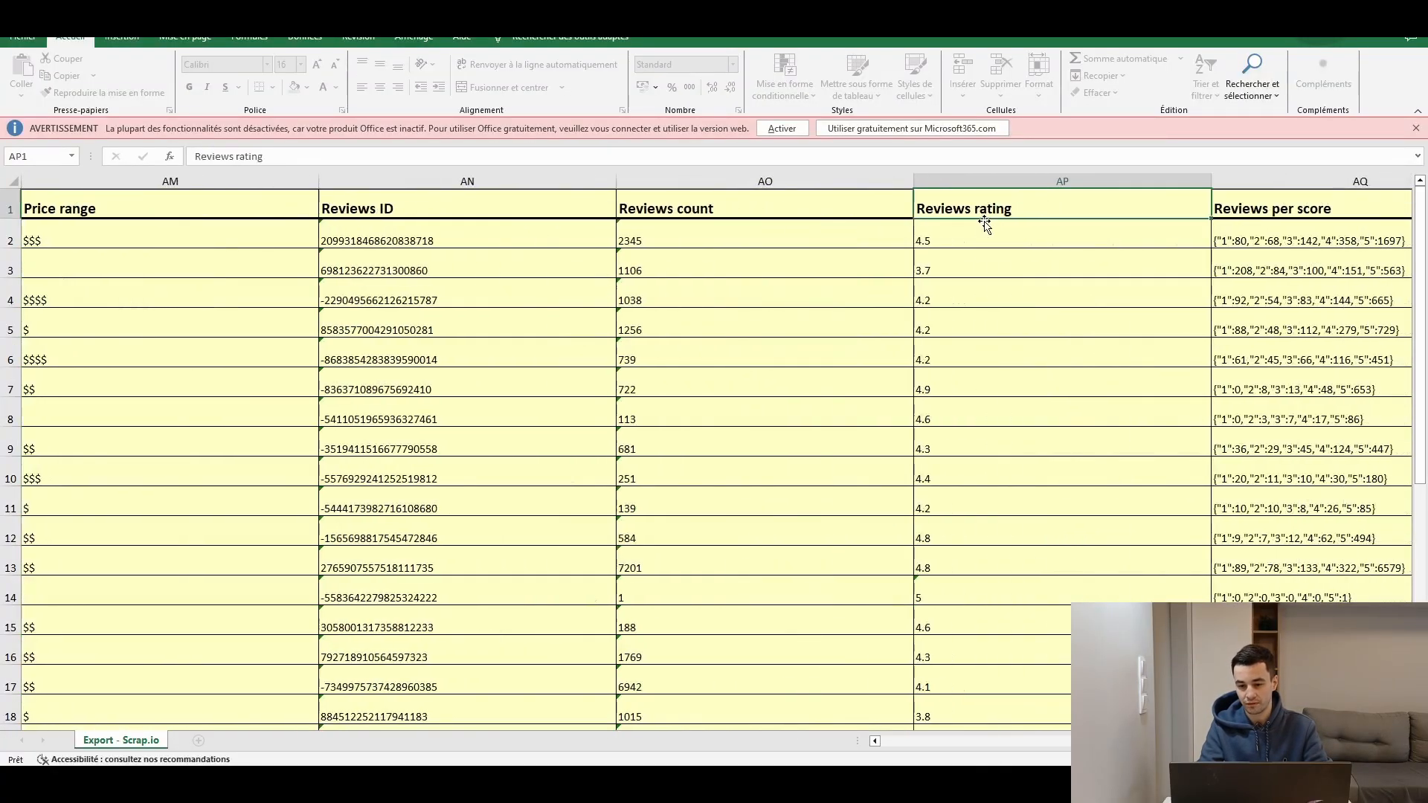
pyautogui.press('Right')
pyautogui.press('Right')
pyautogui.press('Right')
pyautogui.press('Right')
pyautogui.press('Right')
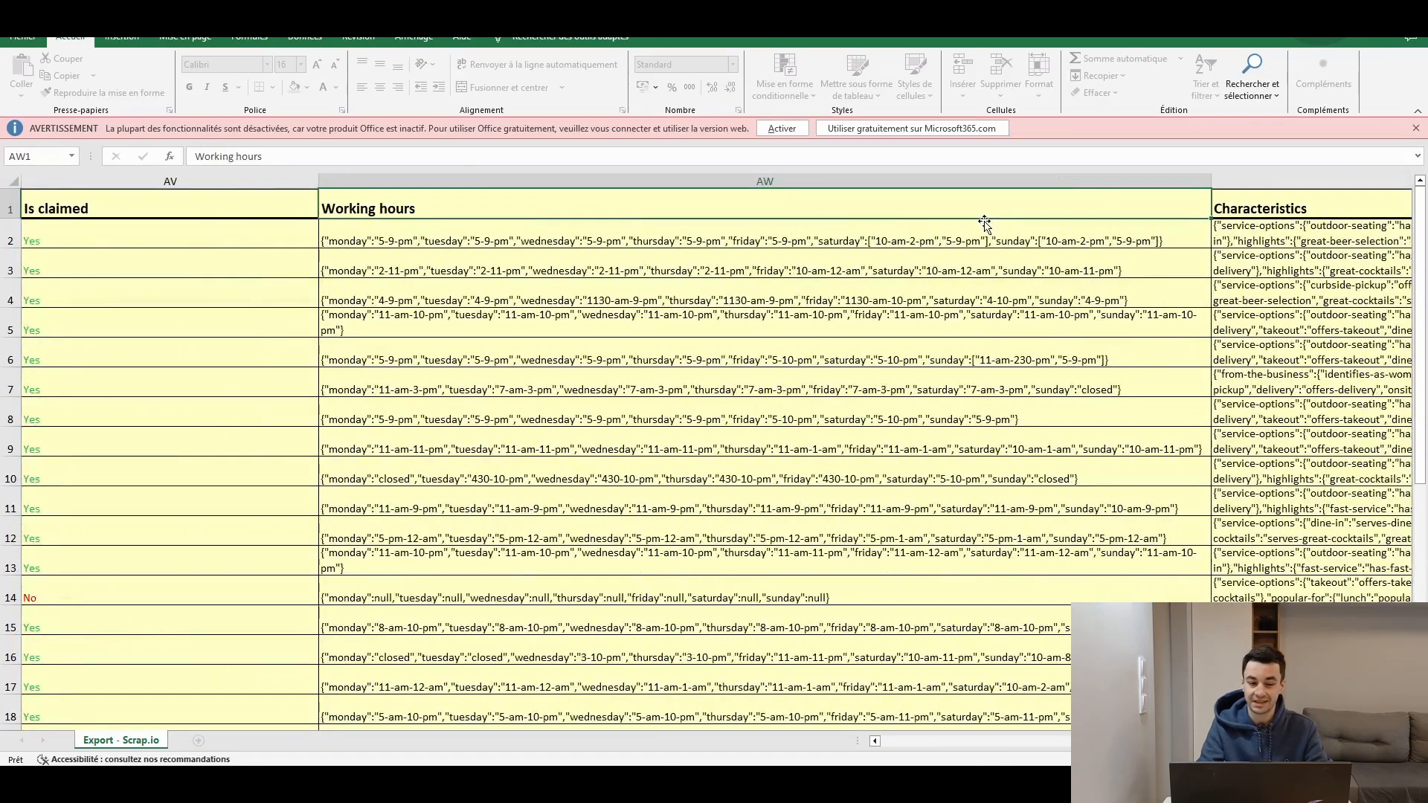
pyautogui.press('Right')
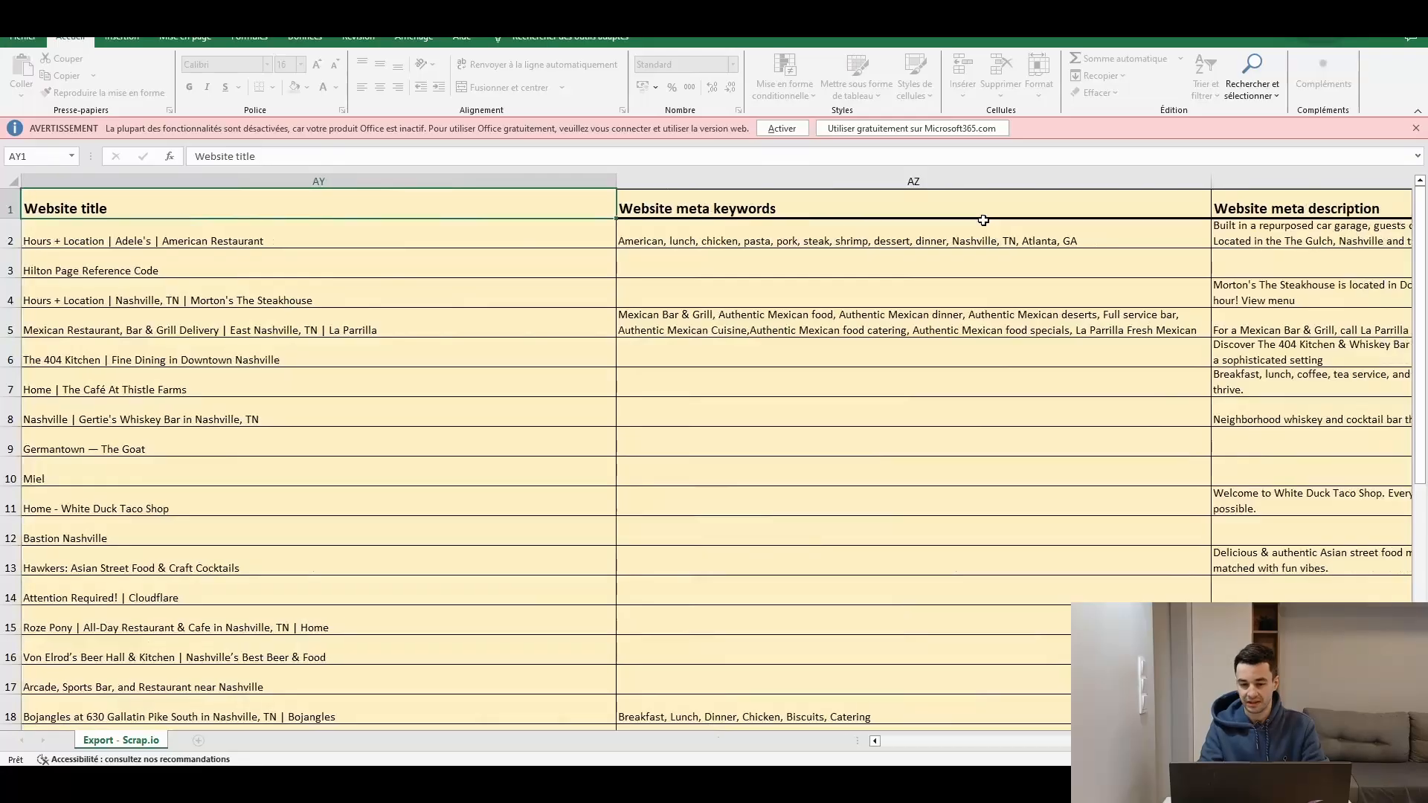
pyautogui.press('Right')
pyautogui.press('Right')
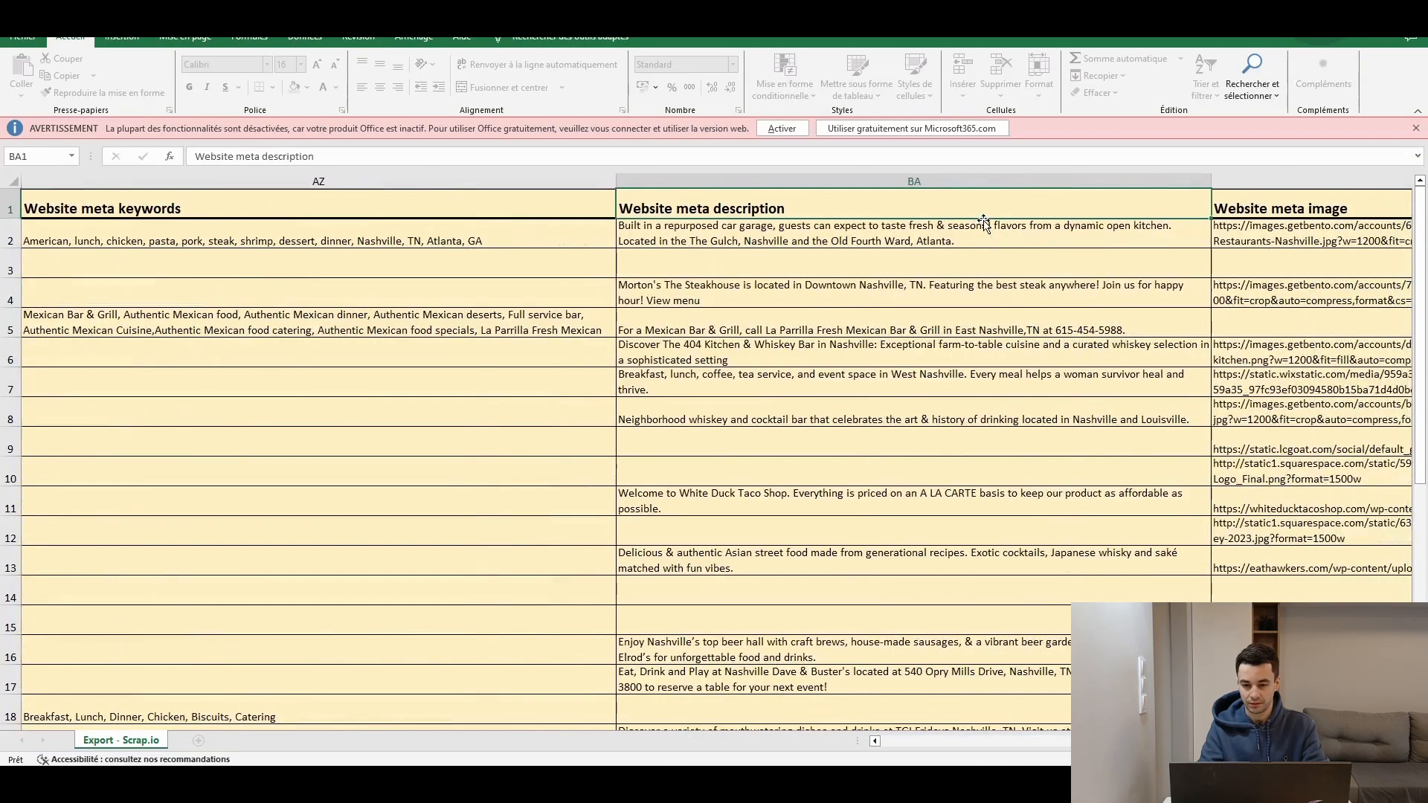
pyautogui.press('Right')
pyautogui.press('Right')
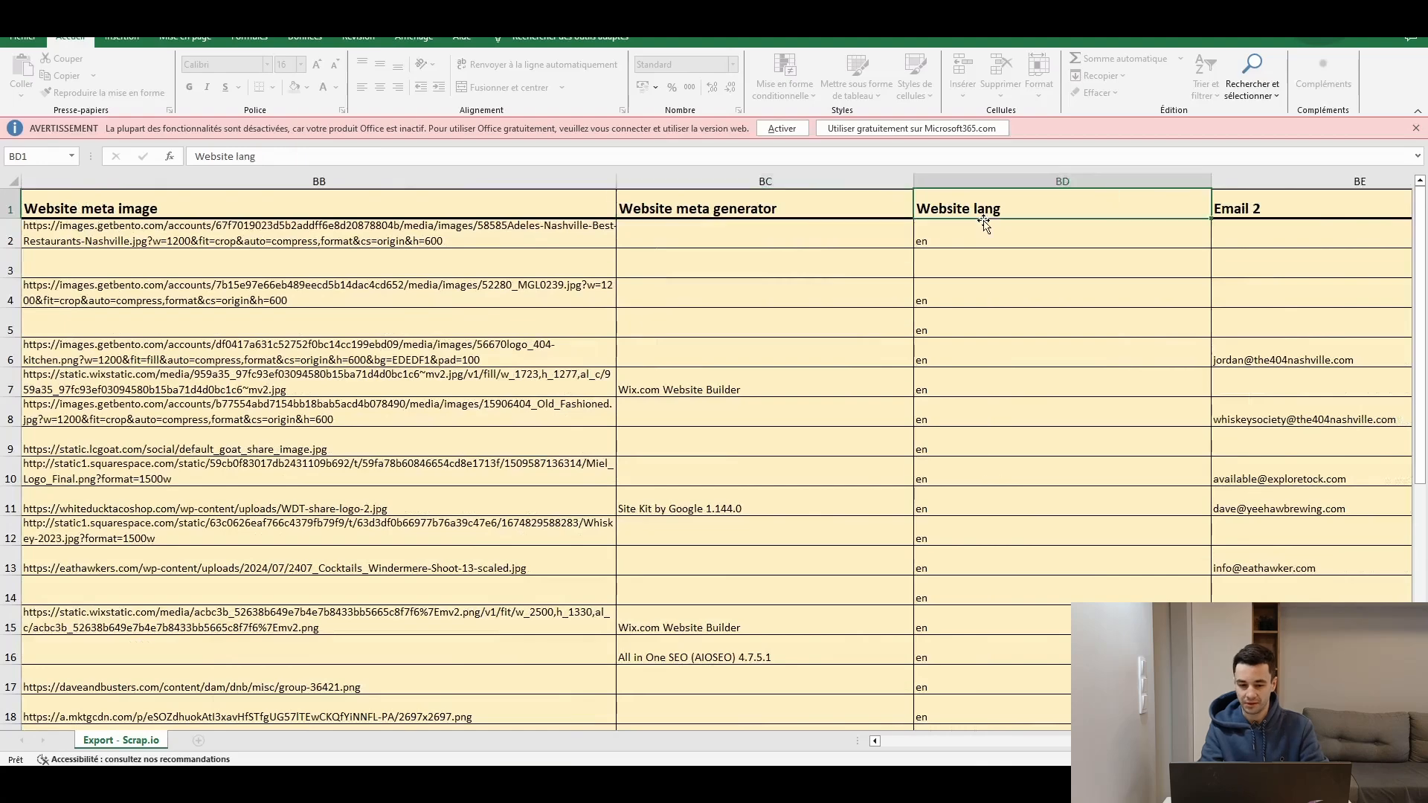
pyautogui.press('Right')
pyautogui.press('Right')
pyautogui.press('Right')
pyautogui.press('Right')
pyautogui.press('Right')
pyautogui.press('Right')
pyautogui.press('Right')
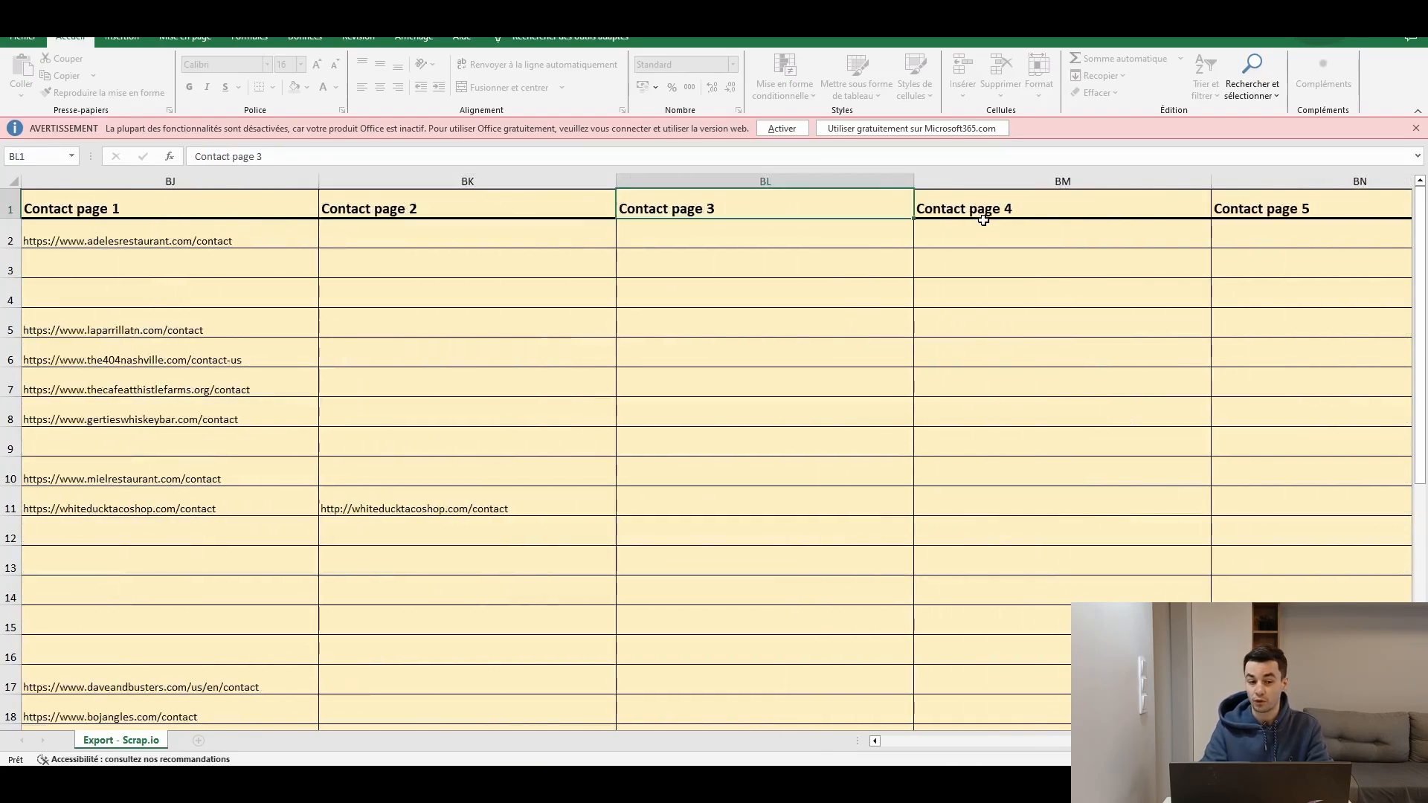
pyautogui.press('Right')
pyautogui.press('Right')
pyautogui.press('Right')
pyautogui.press('Right')
pyautogui.press('Right')
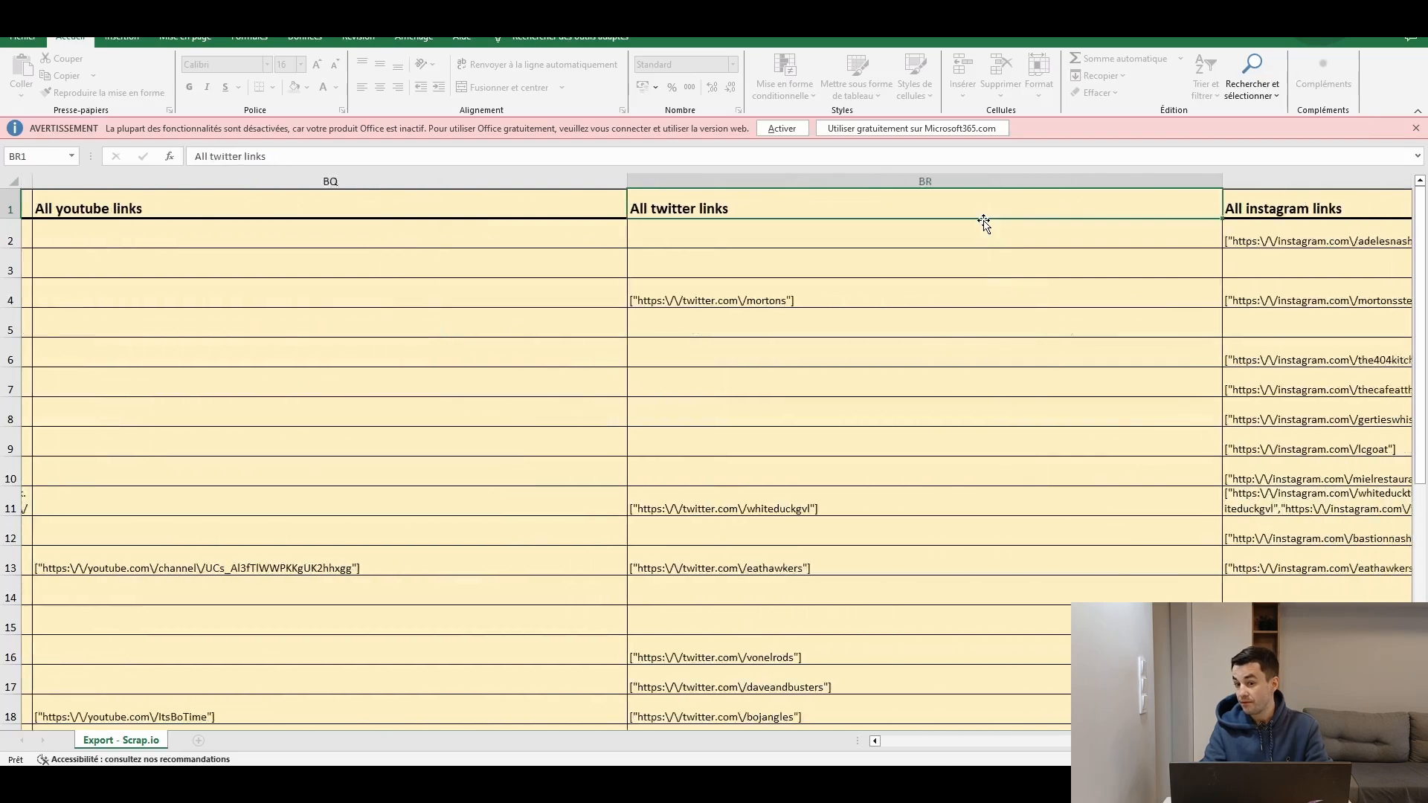
pyautogui.press('Right')
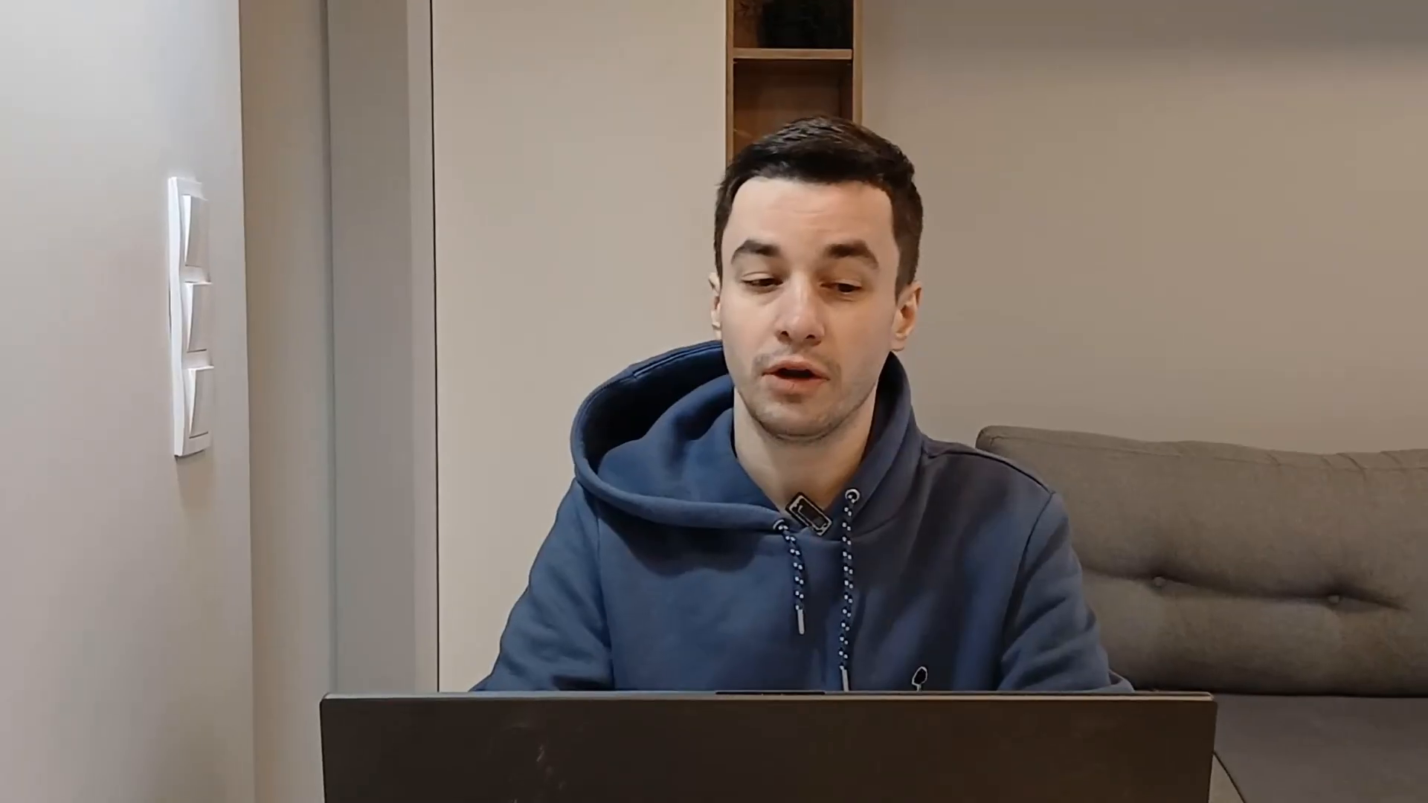
pyautogui.press('Right')
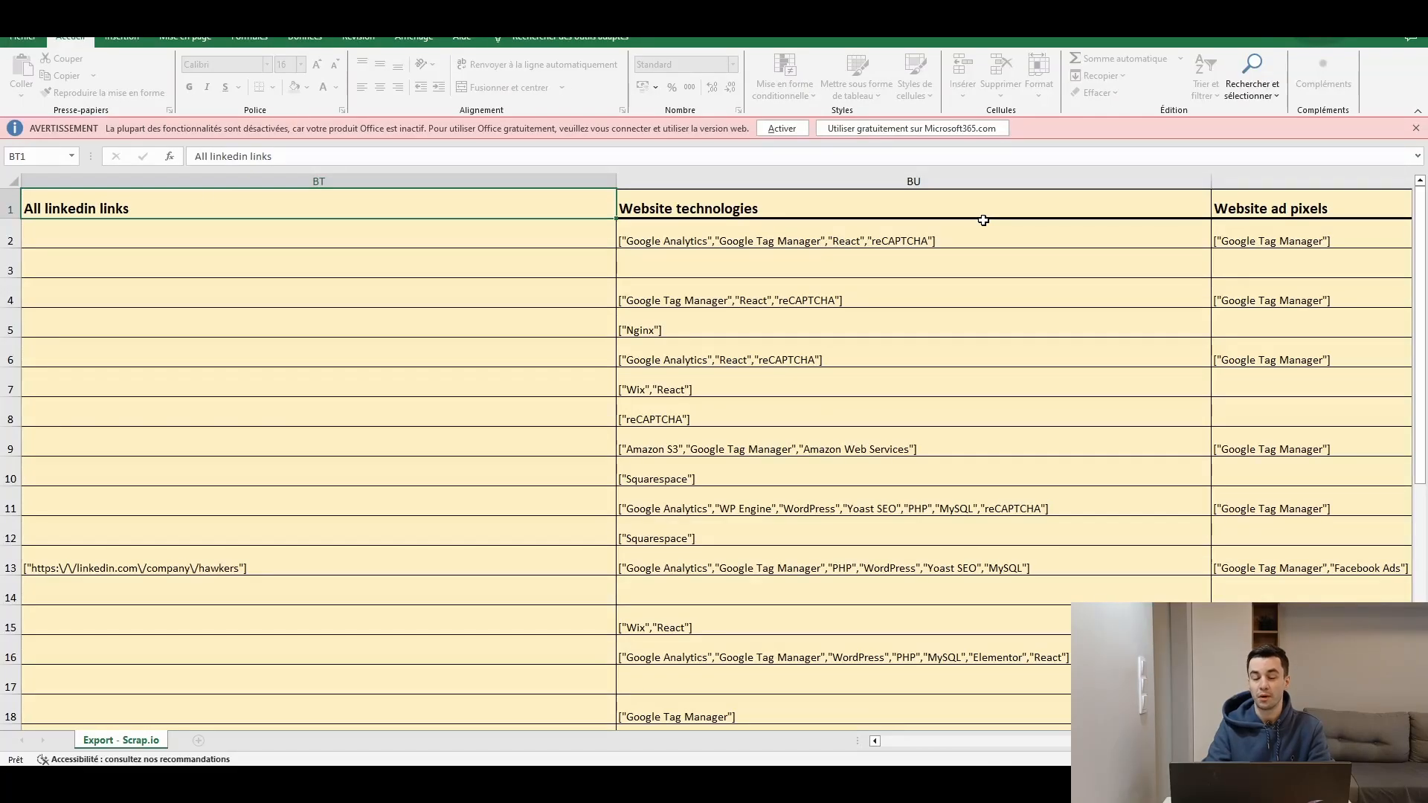